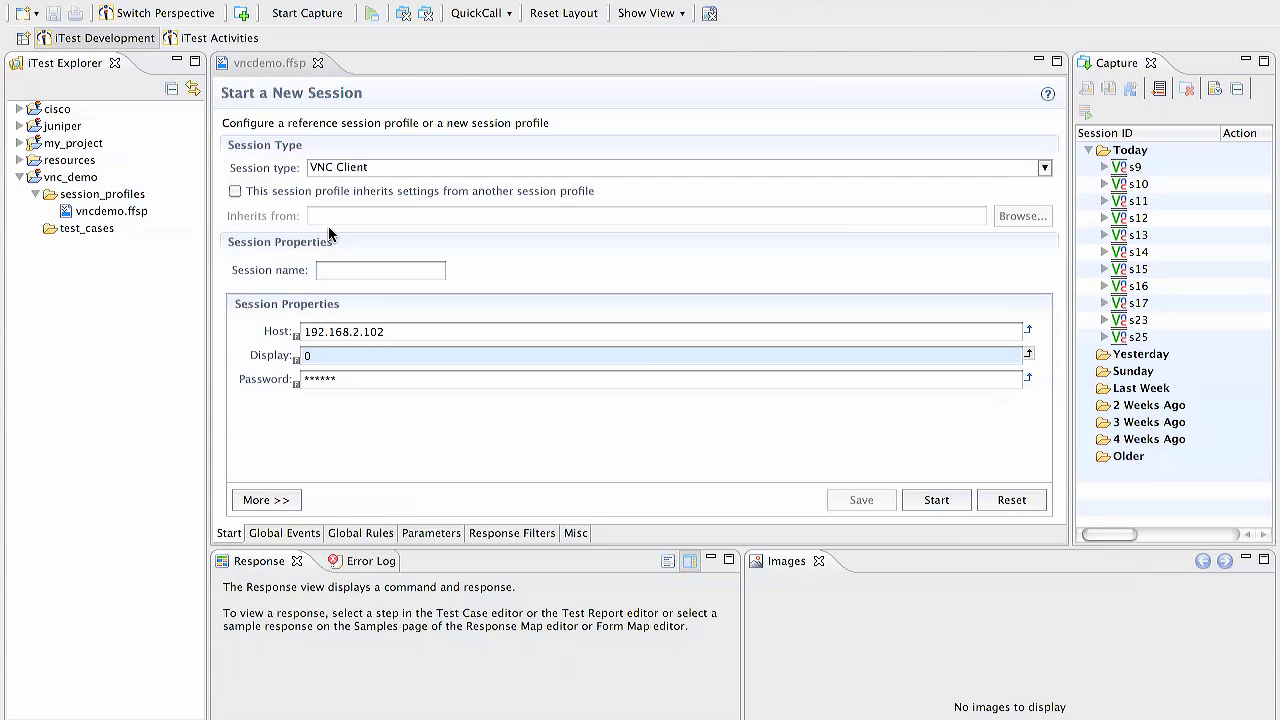
# - Check the profile's host, display and password, start the VNC session, and enlarge its window
pyautogui.click(505, 334)
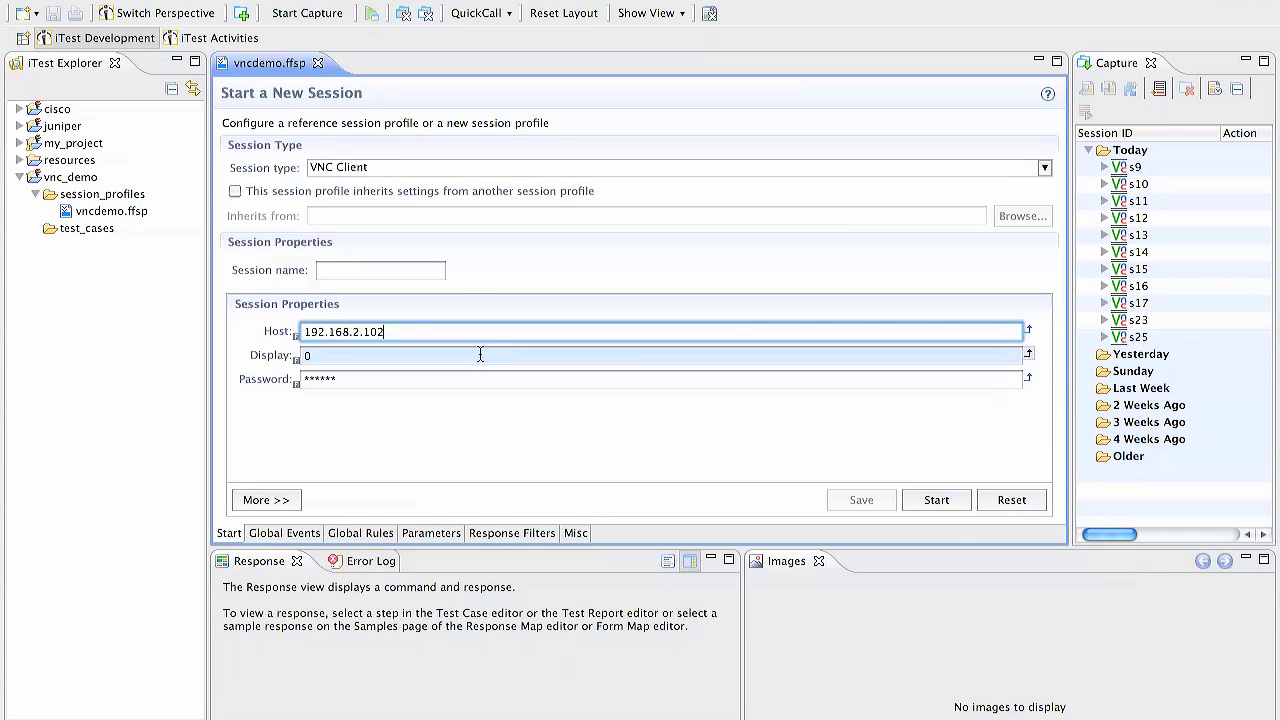
pyautogui.click(480, 356)
pyautogui.click(467, 384)
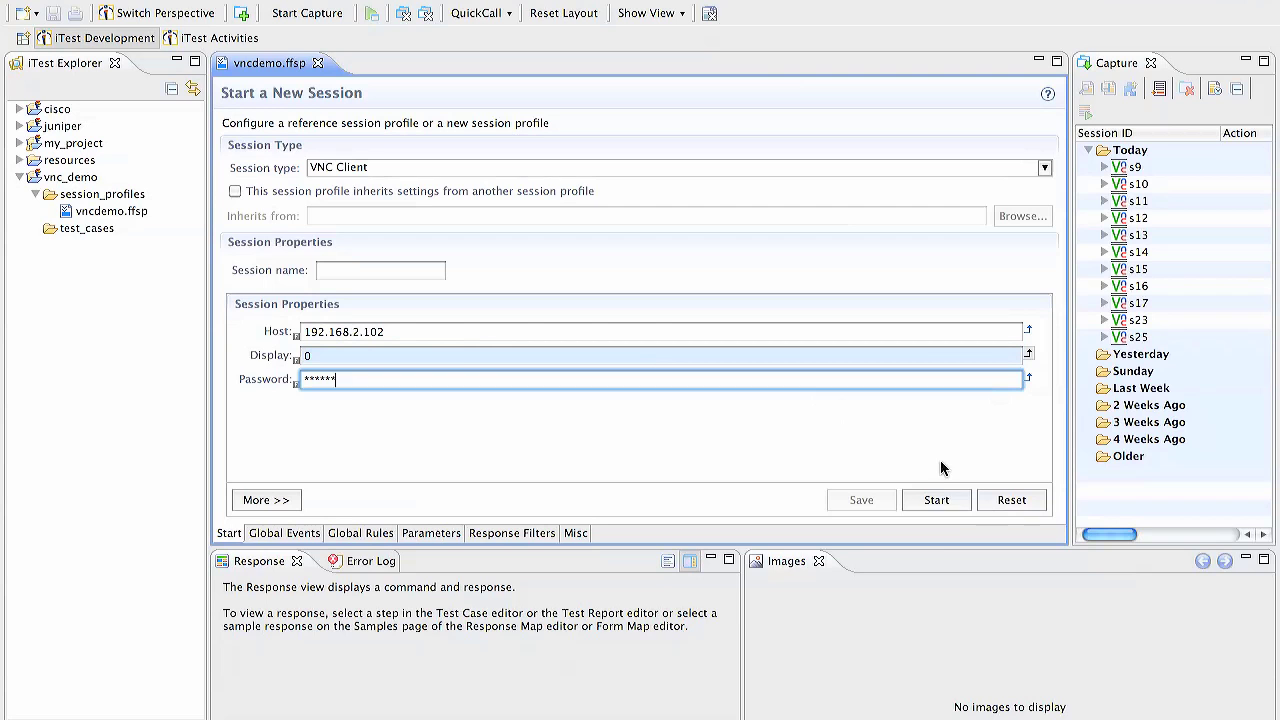
pyautogui.click(938, 501)
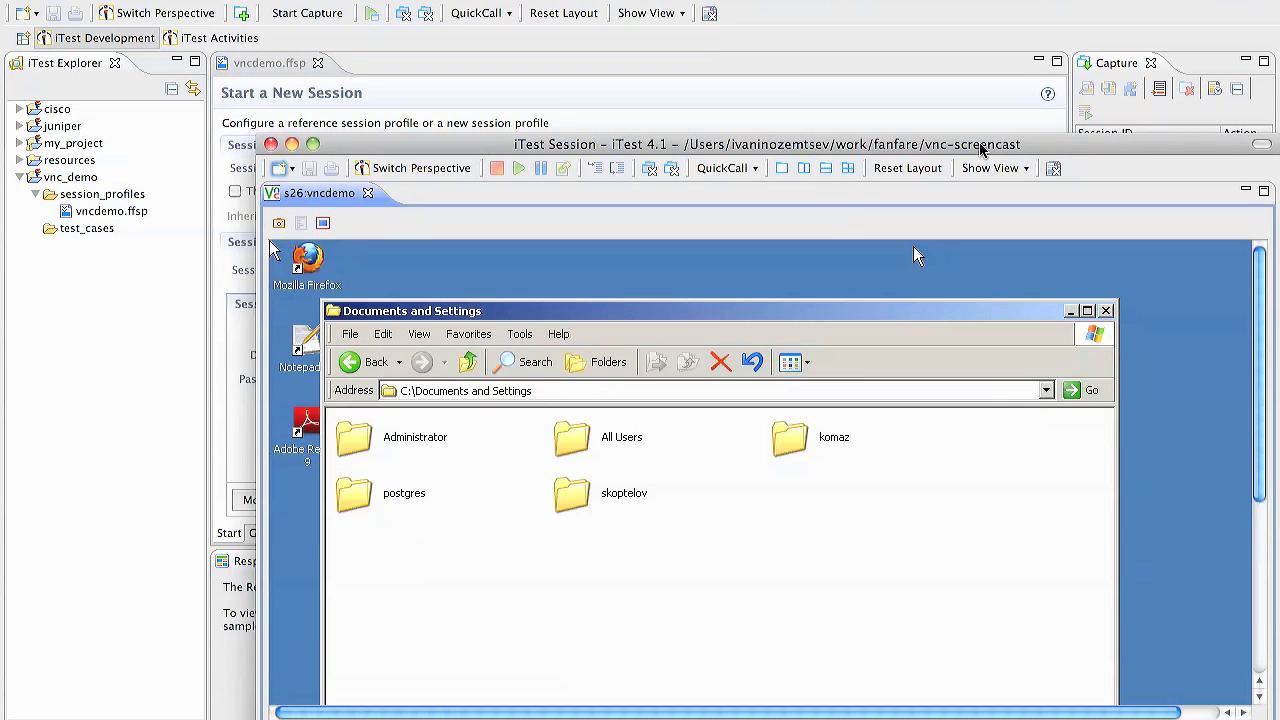
pyautogui.moveTo(980, 148); pyautogui.dragTo(768, 0)
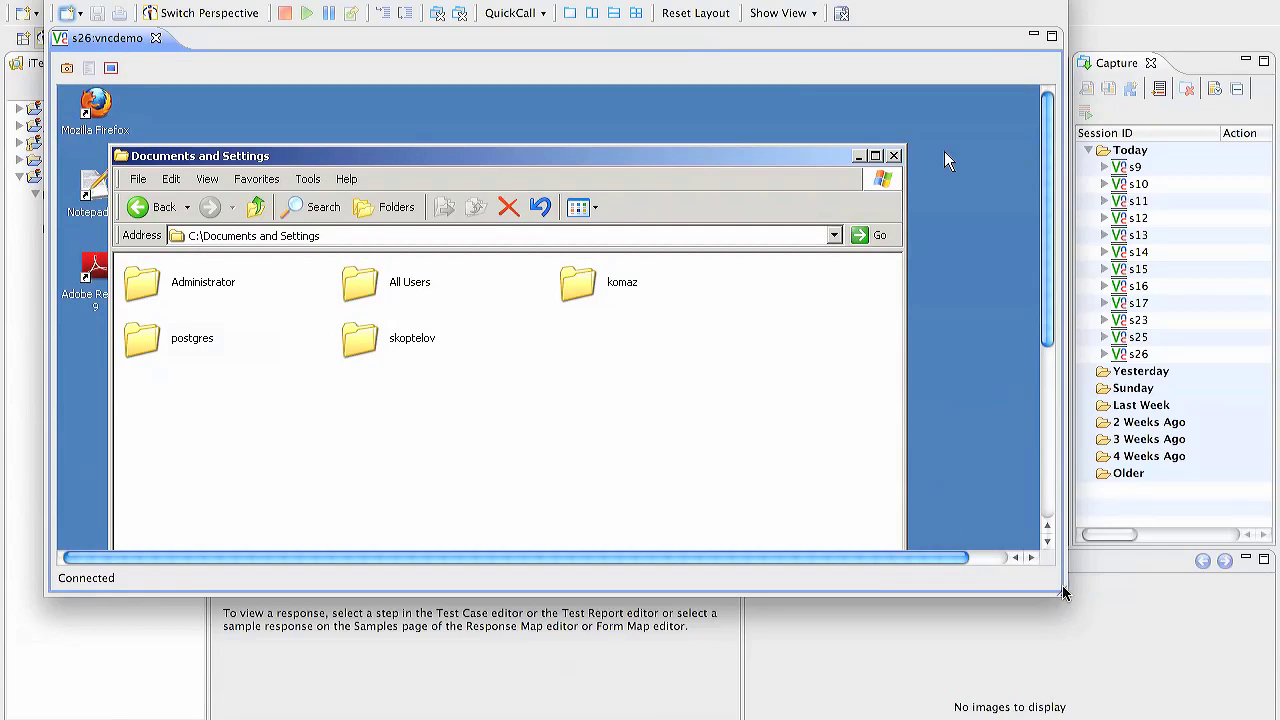
pyautogui.moveTo(1064, 591); pyautogui.dragTo(1108, 719)
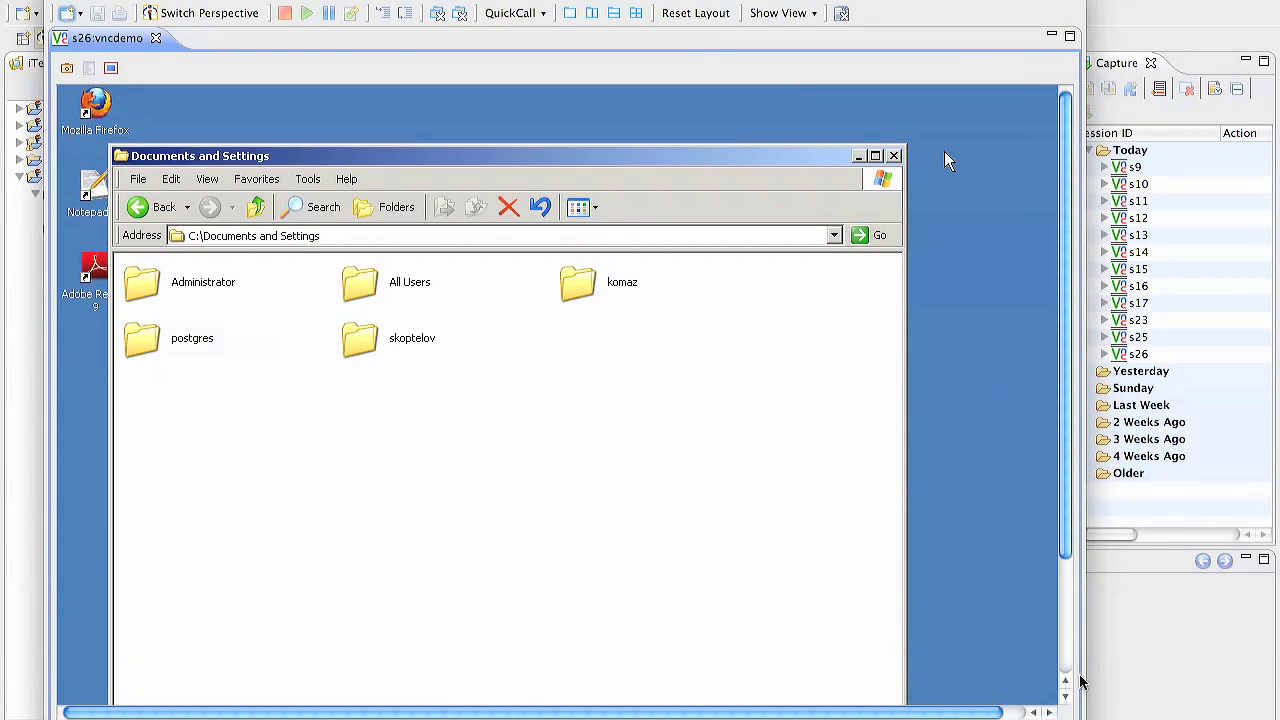
pyautogui.moveTo(1068, 527); pyautogui.dragTo(1070, 646)
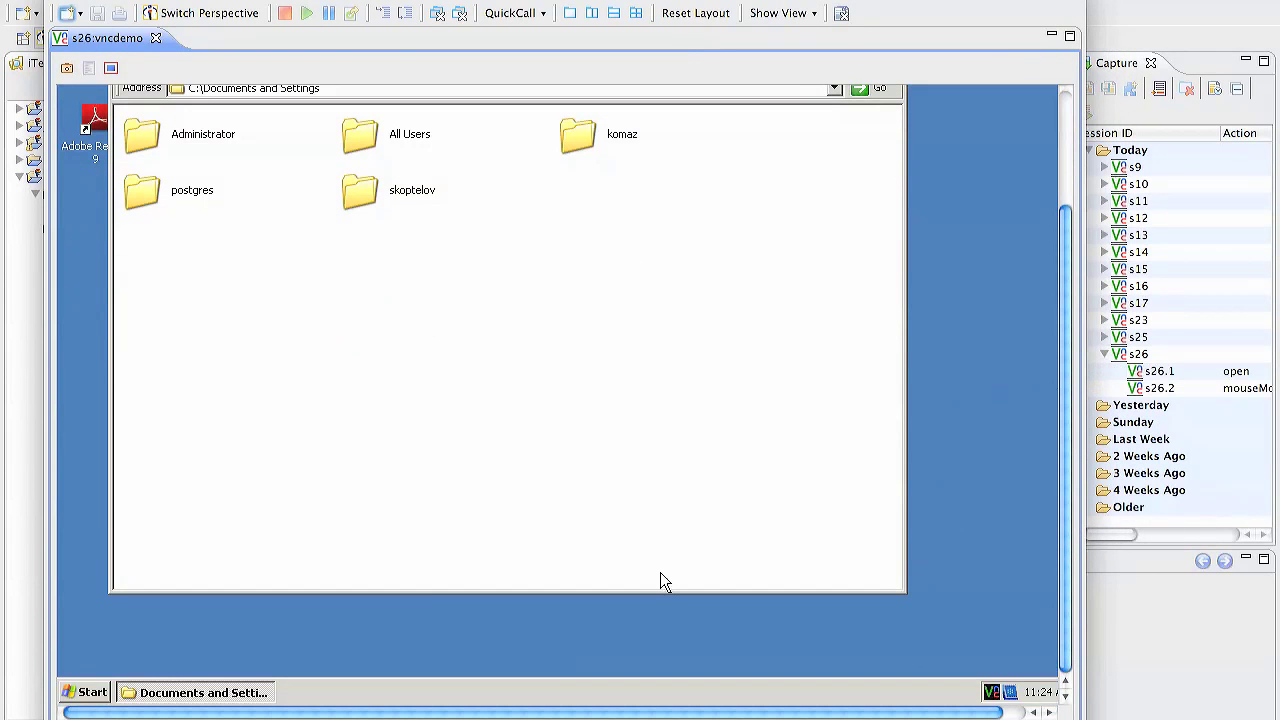
# - Launch Notepad++ from the remote Start menu and type 'hello, world!' followed by a new line
pyautogui.click(88, 692)
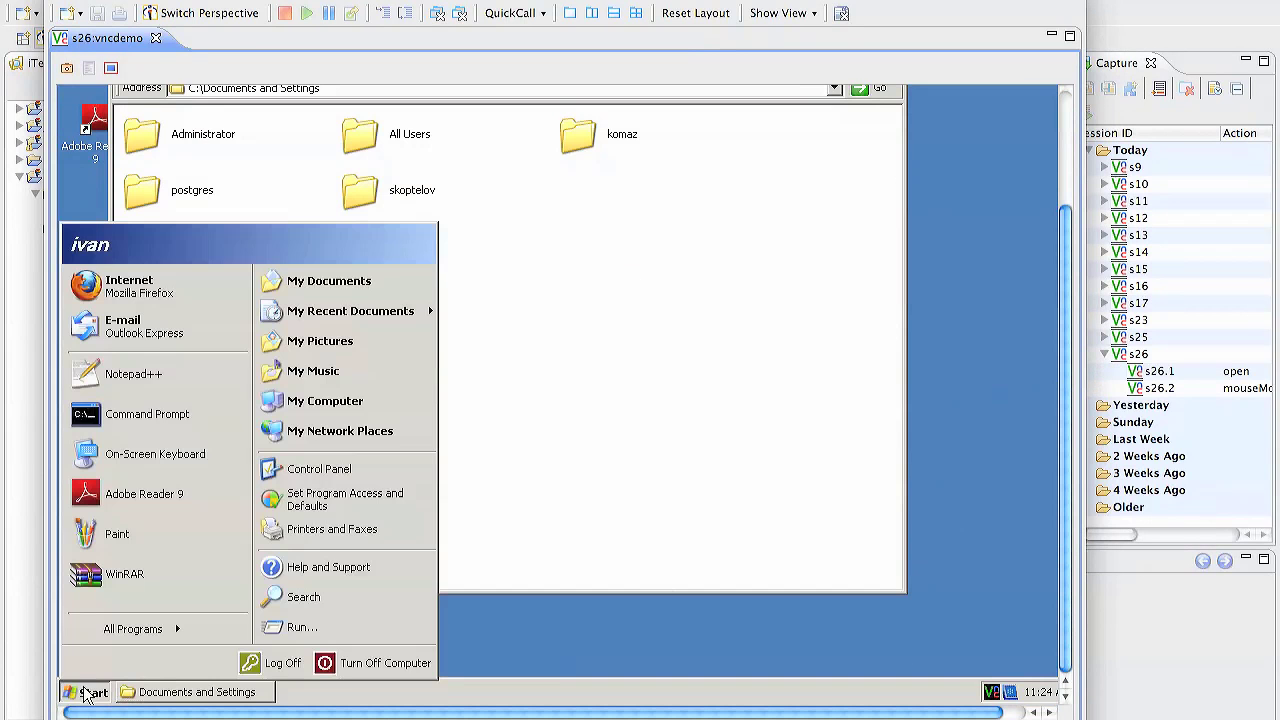
pyautogui.click(184, 385)
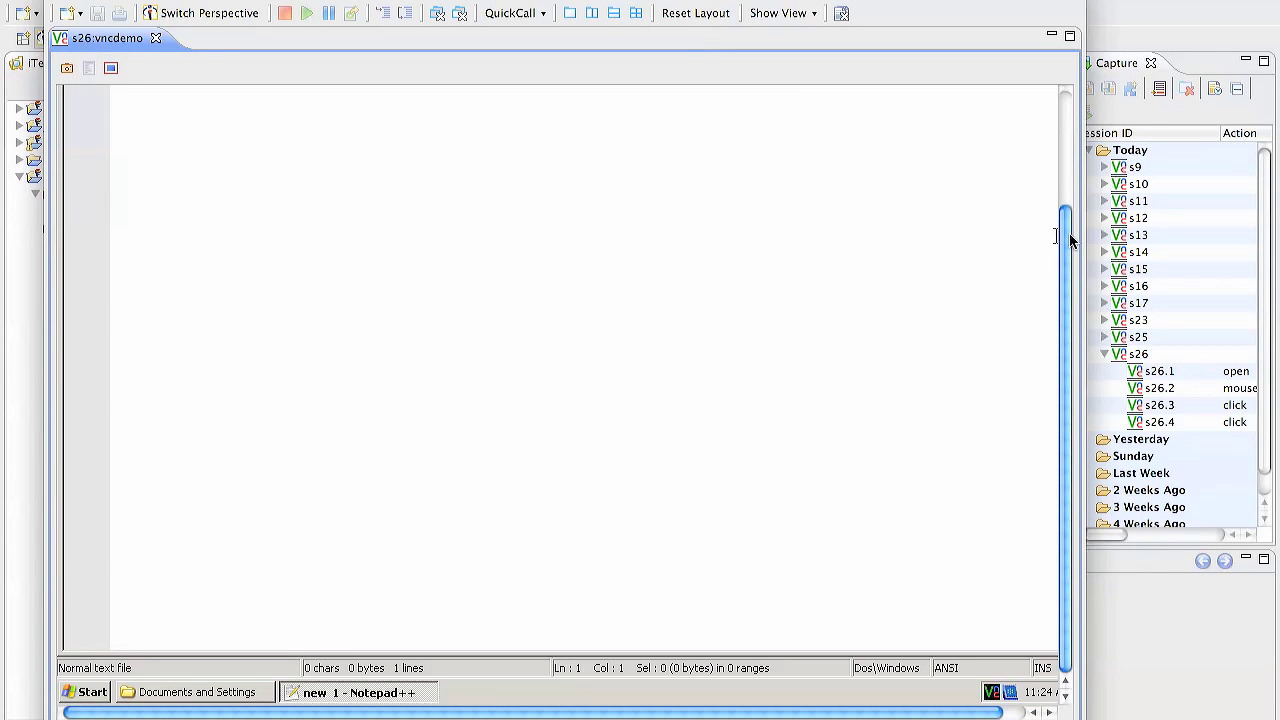
pyautogui.moveTo(1064, 240); pyautogui.dragTo(1064, 130)
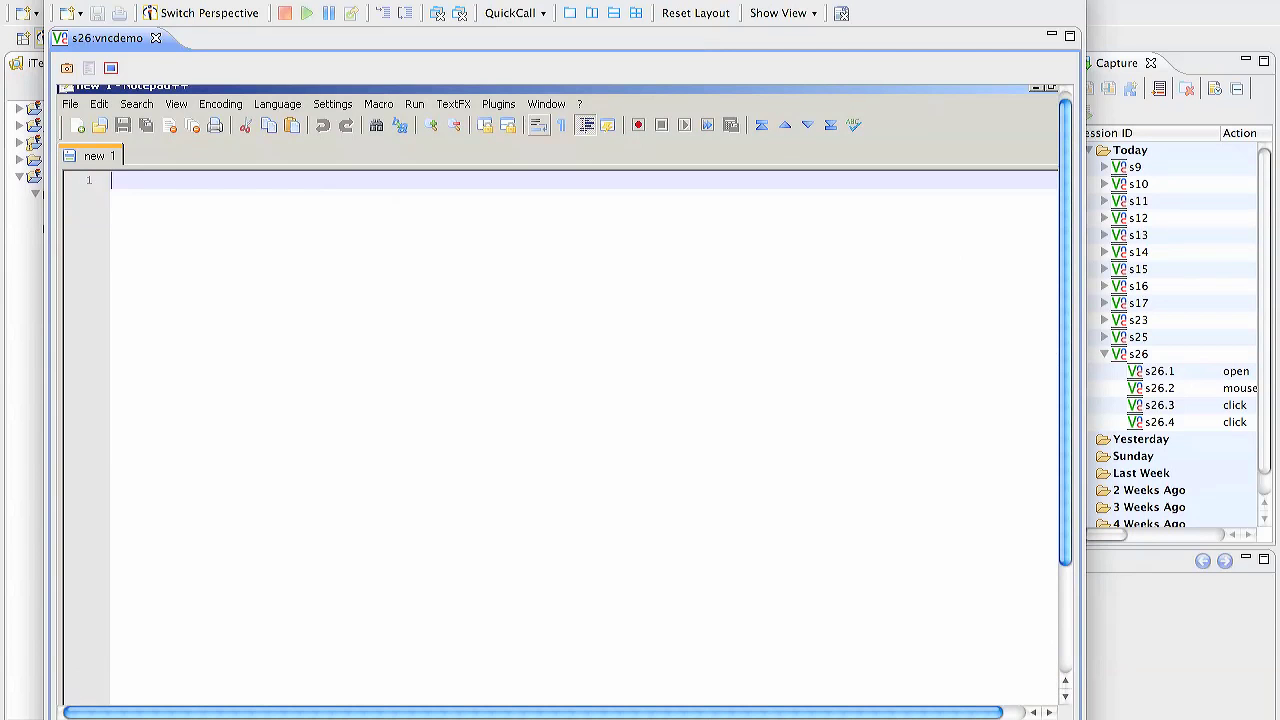
pyautogui.write('he')
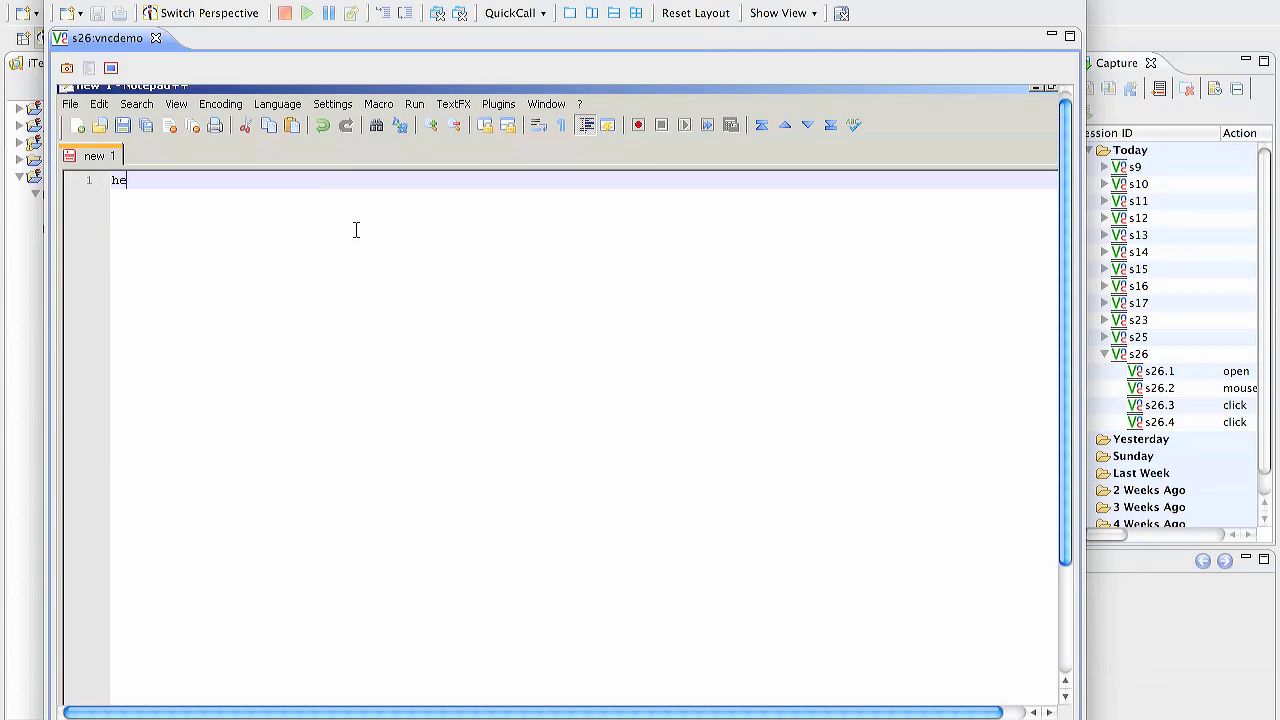
pyautogui.write('llo, world!')
pyautogui.press('Return')
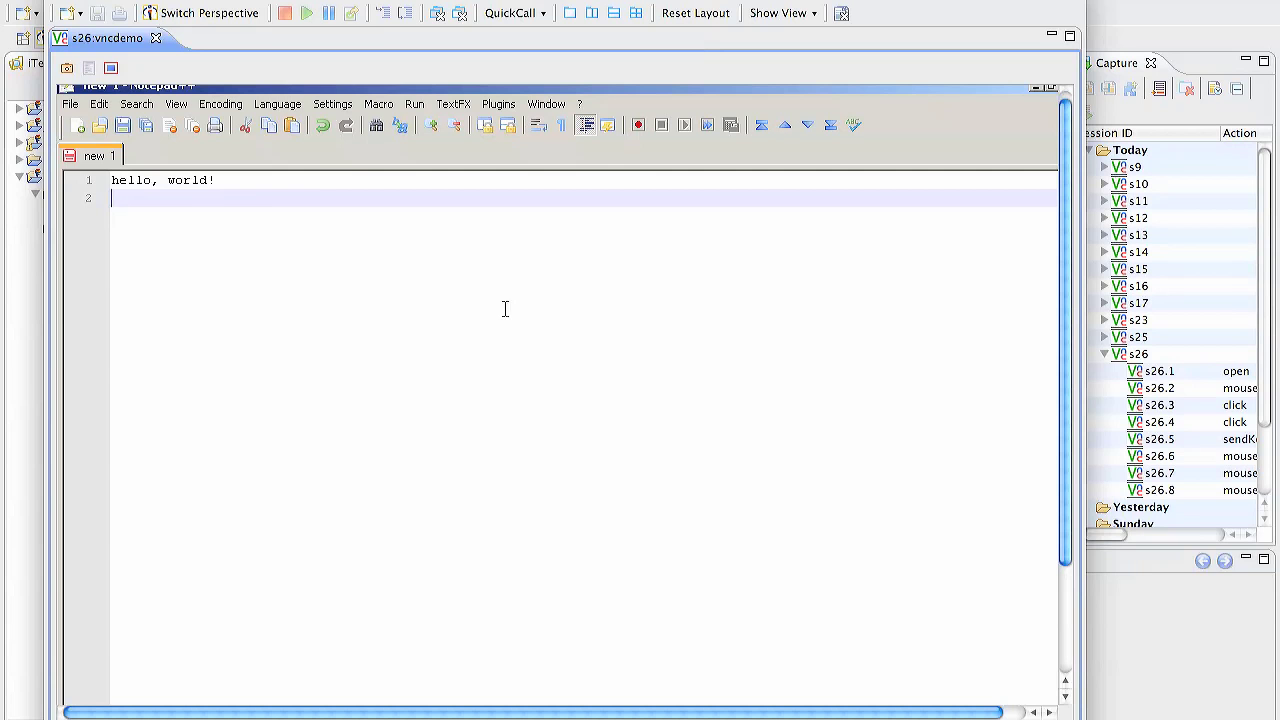
# - Snapshot the remote screen, copy 'hello, world!' in Notepad++, and fetch the server clipboard
pyautogui.click(67, 70)
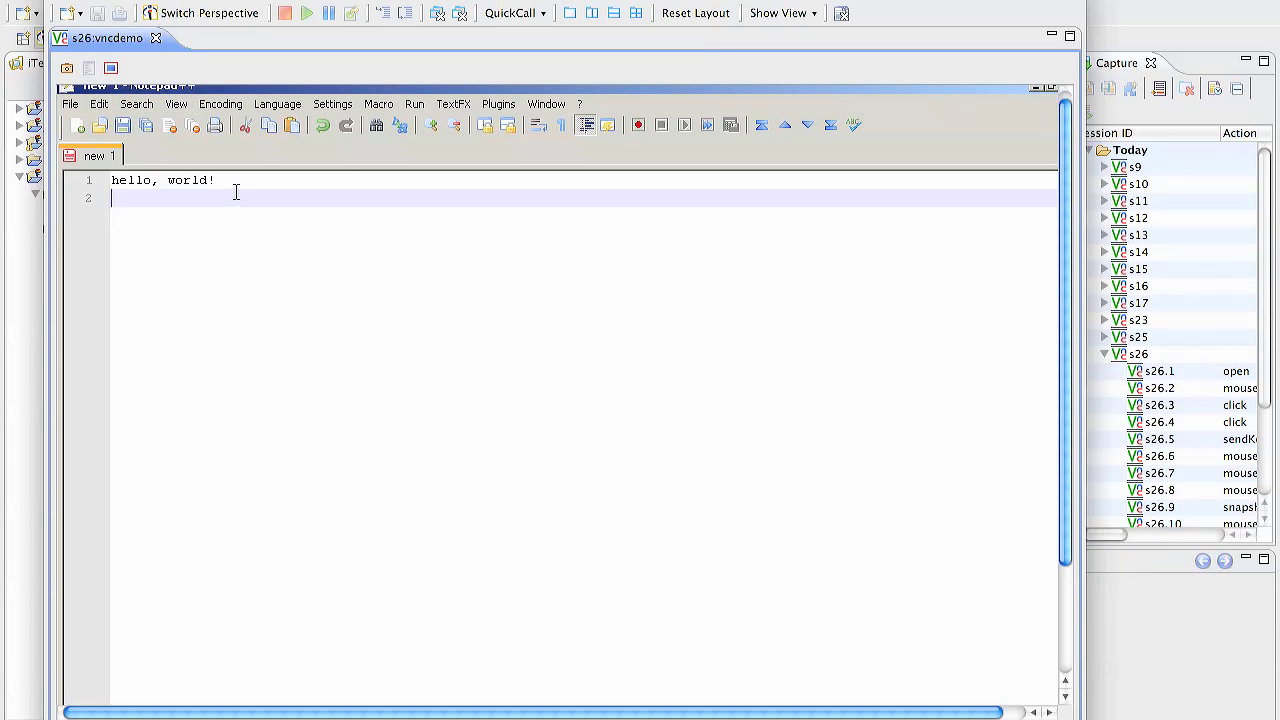
pyautogui.moveTo(230, 182); pyautogui.dragTo(112, 185)
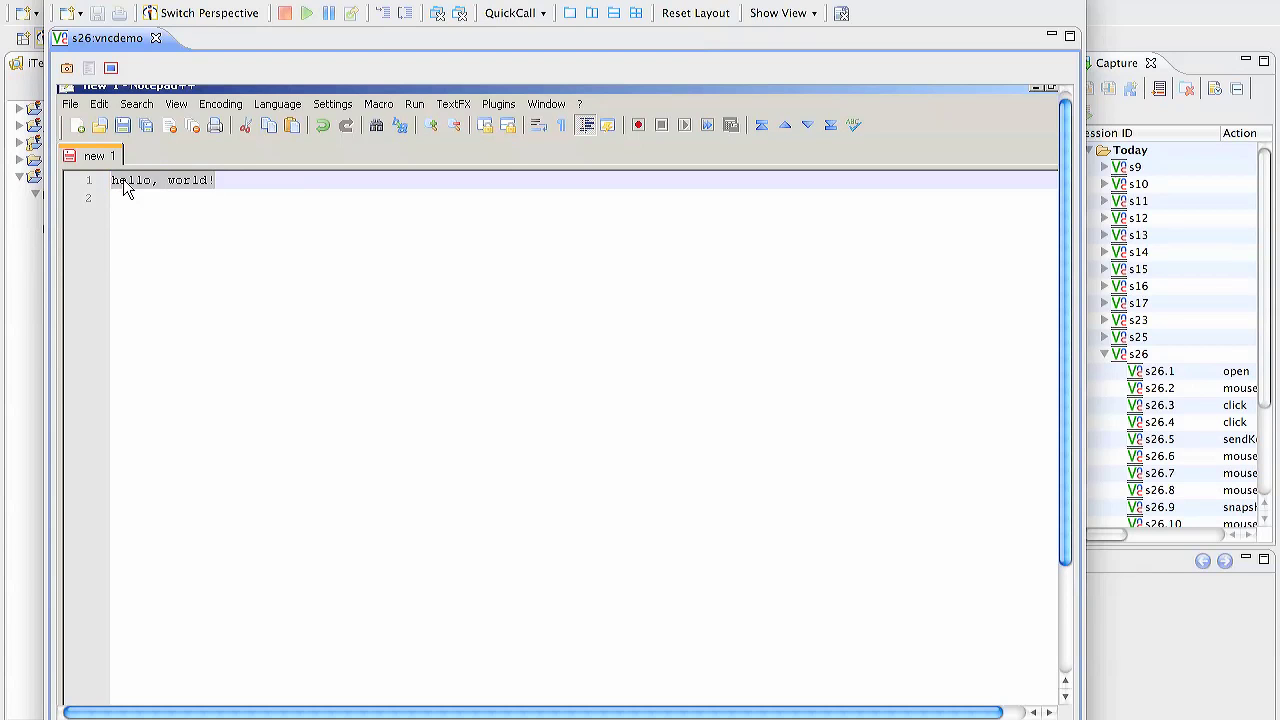
pyautogui.rightClick(123, 182)
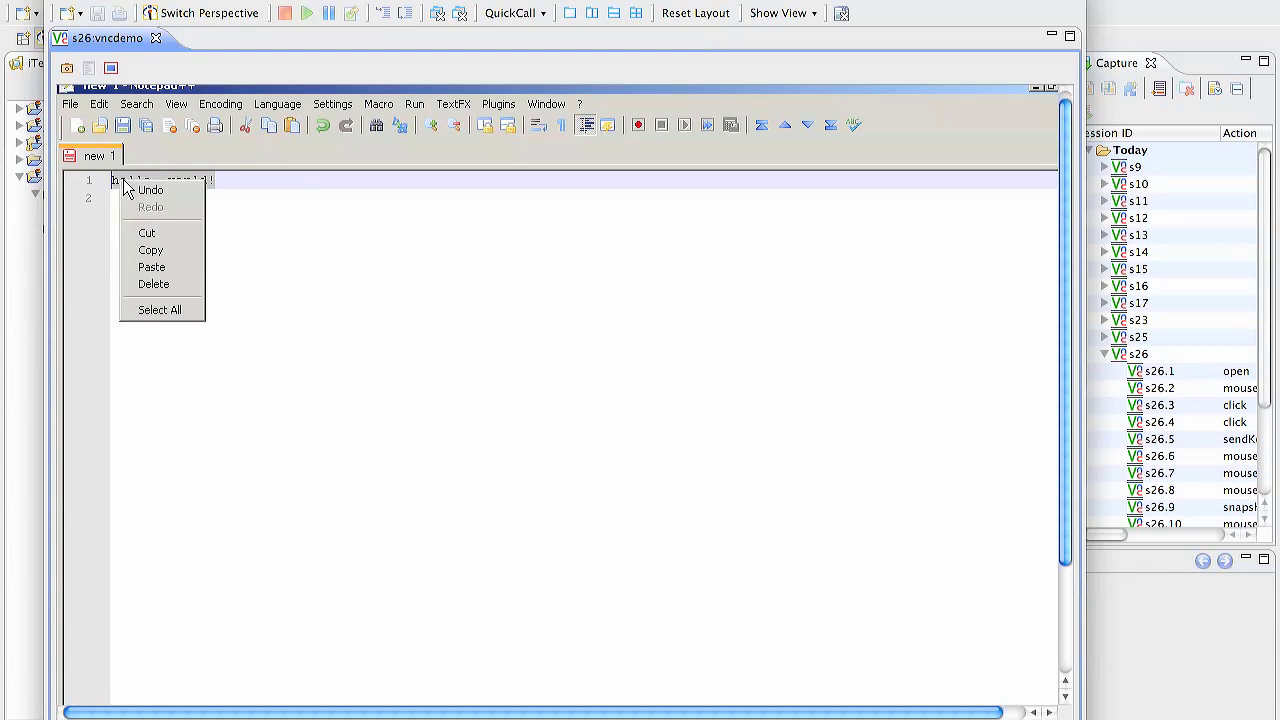
pyautogui.click(171, 252)
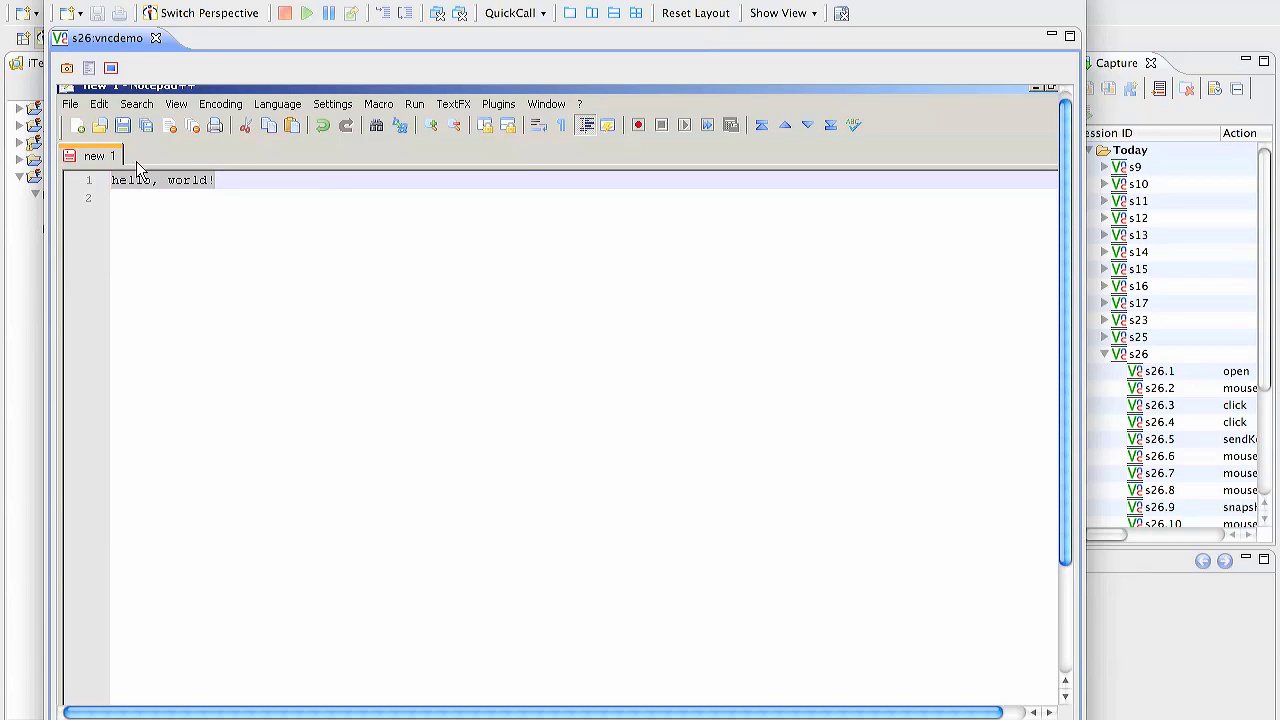
pyautogui.click(89, 69)
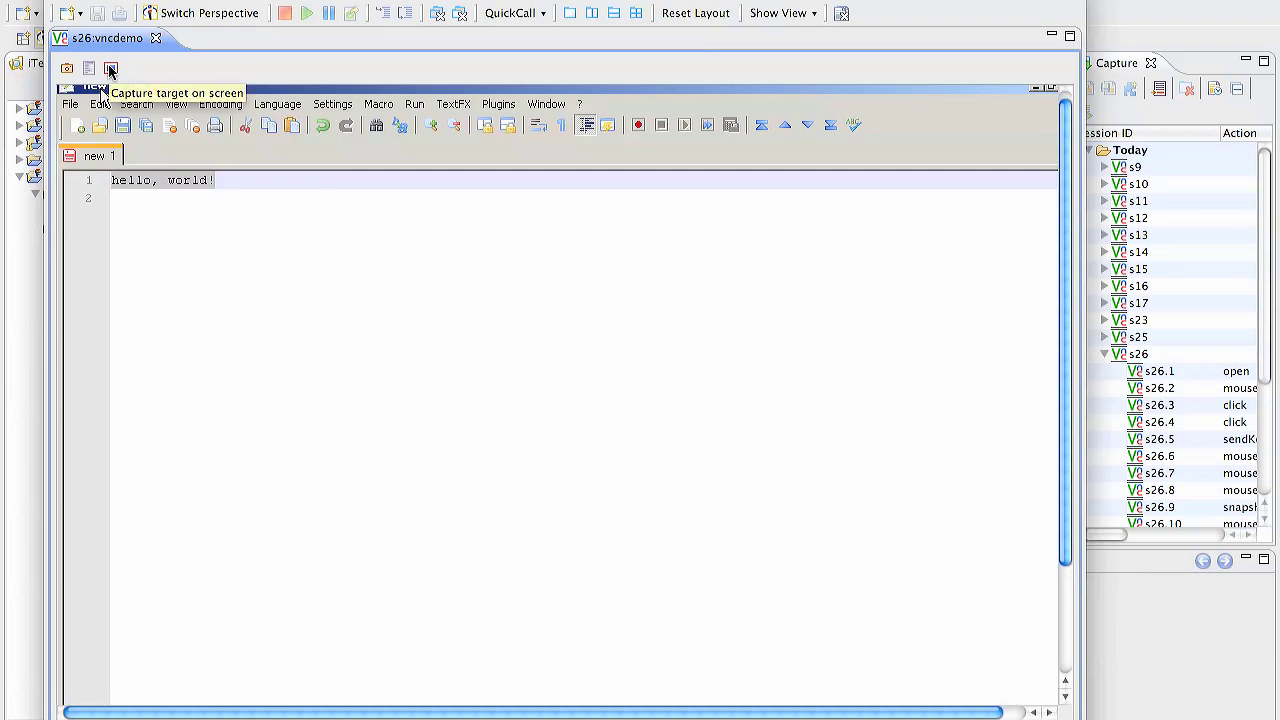
# - Mark a capture target region over the 'hello, world!' line in Notepad++
pyautogui.click(110, 68)
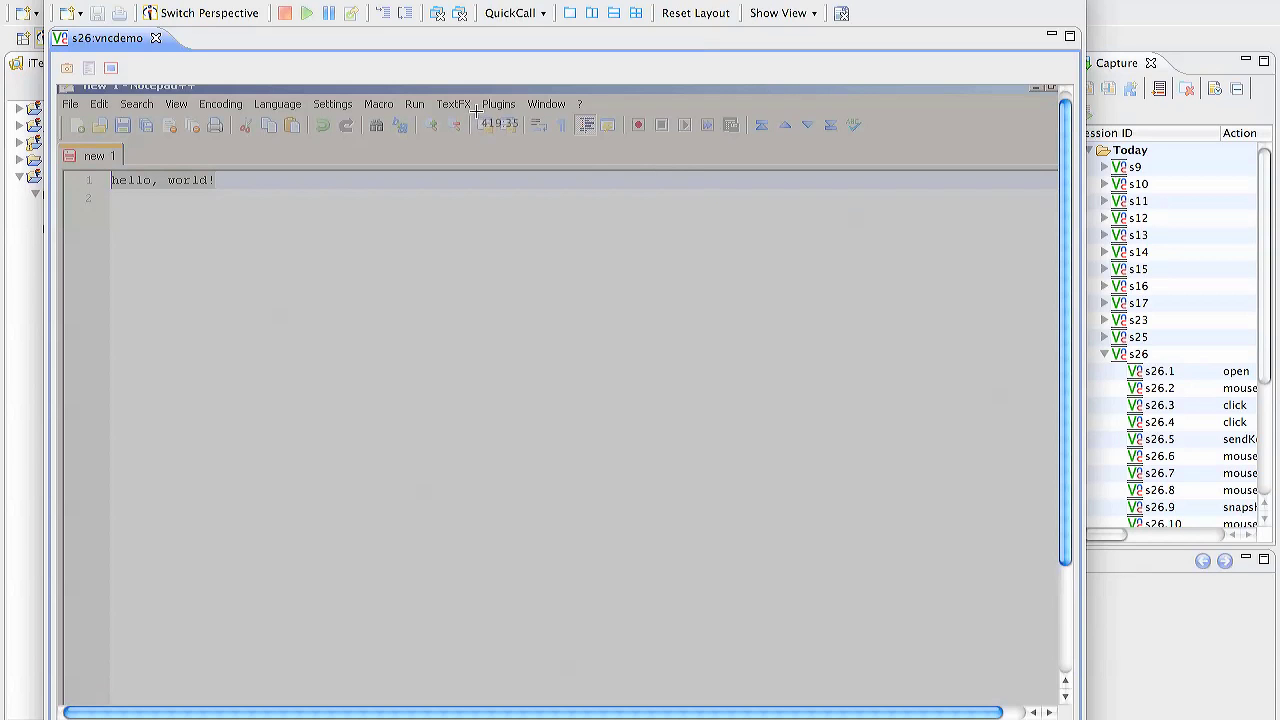
pyautogui.moveTo(472, 102); pyautogui.dragTo(760, 277)
pyautogui.moveTo(264, 319); pyautogui.dragTo(585, 499)
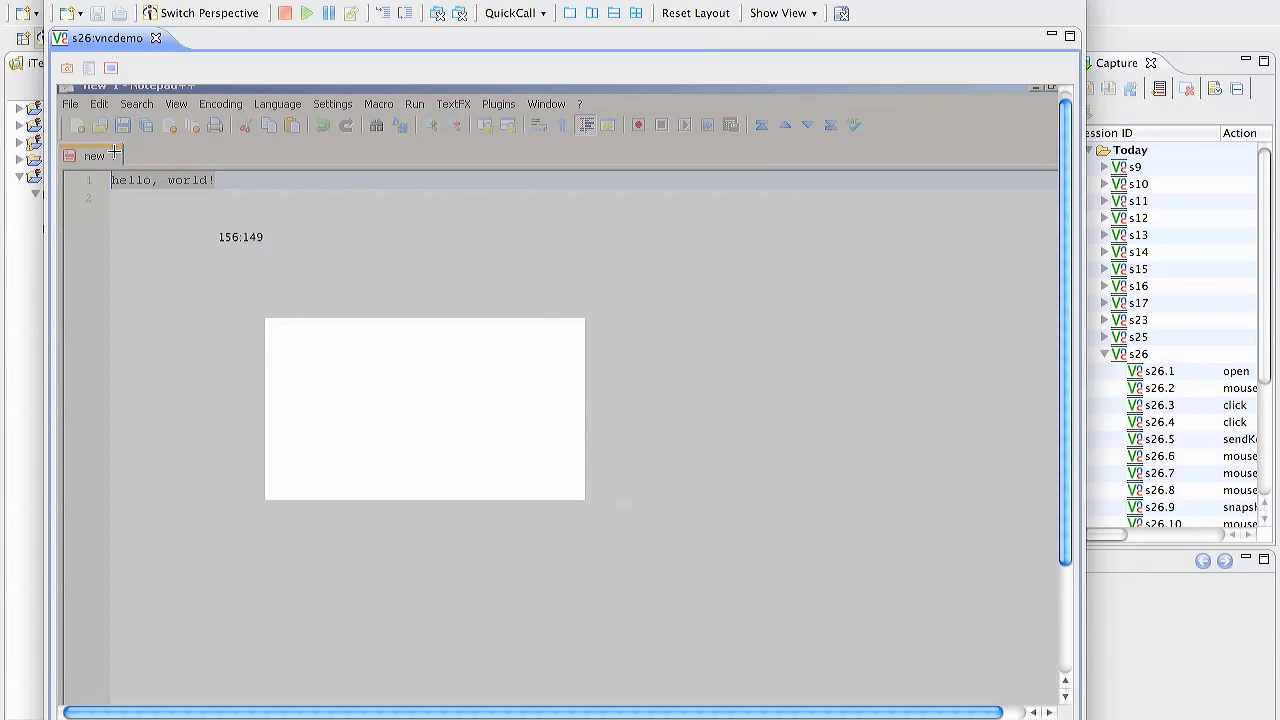
pyautogui.moveTo(112, 172); pyautogui.dragTo(229, 203)
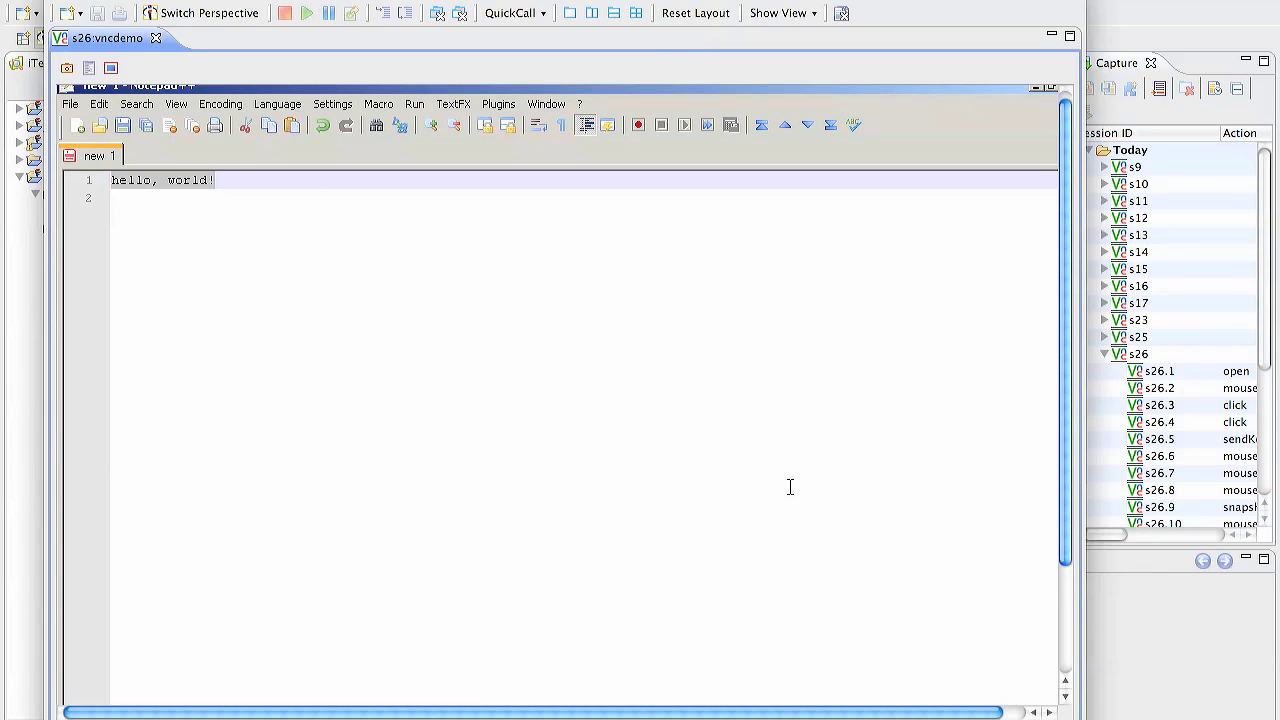
# - Close Notepad++ without saving the document
pyautogui.press('Down')
pyautogui.hotkey('alt', 'F4')
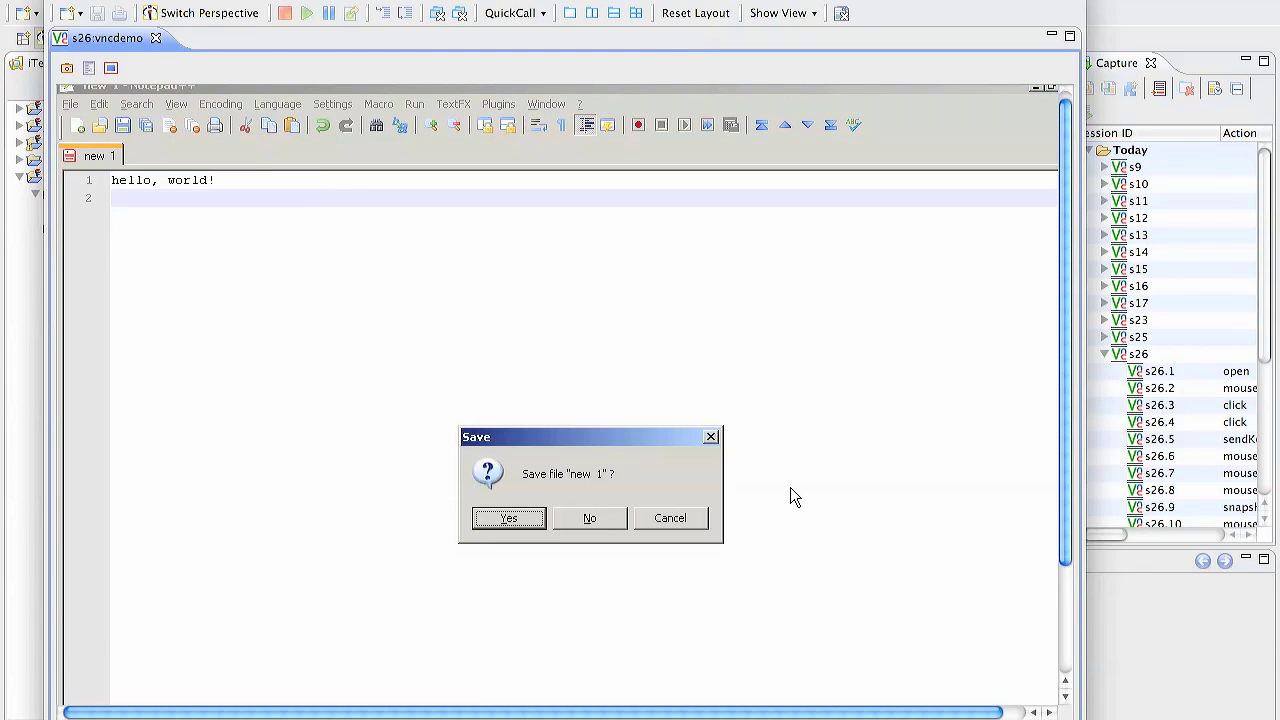
pyautogui.click(605, 517)
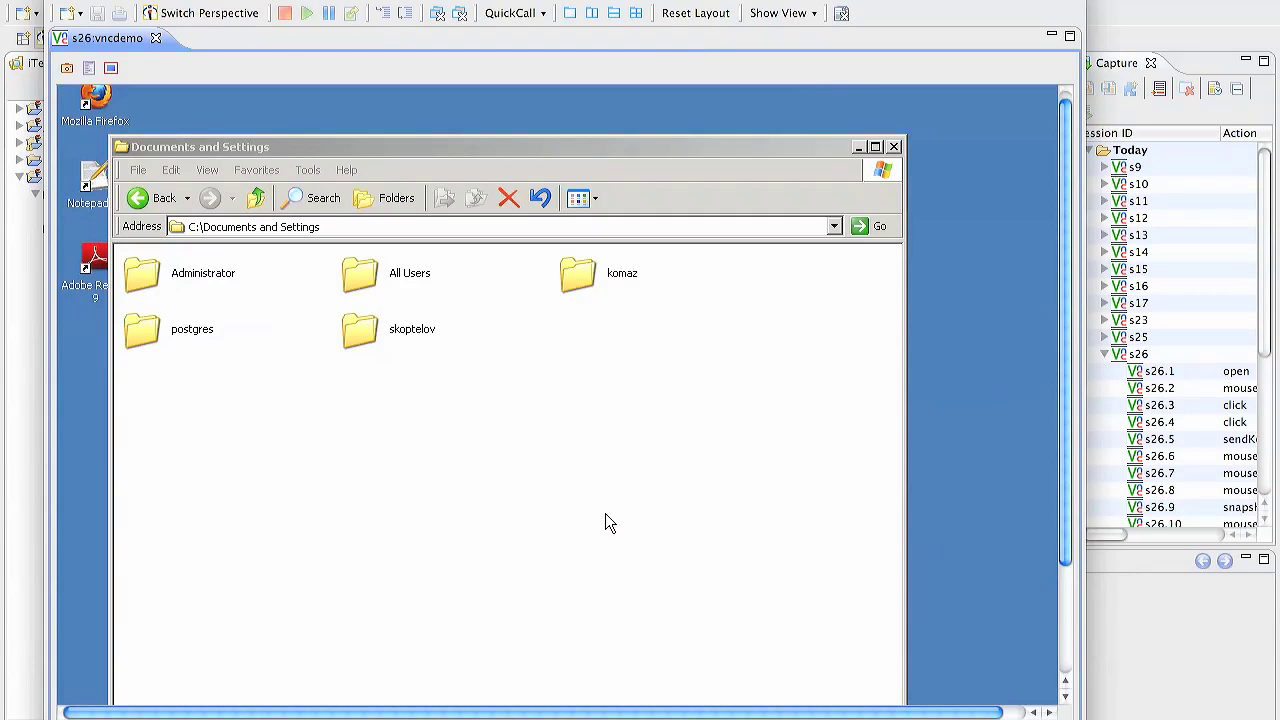
# - Run 'ho' from the Windows Run dialog, dismiss the cannot-find error, and close Run
pyautogui.press('super+r')
pyautogui.write('ho')
pyautogui.press('Return')
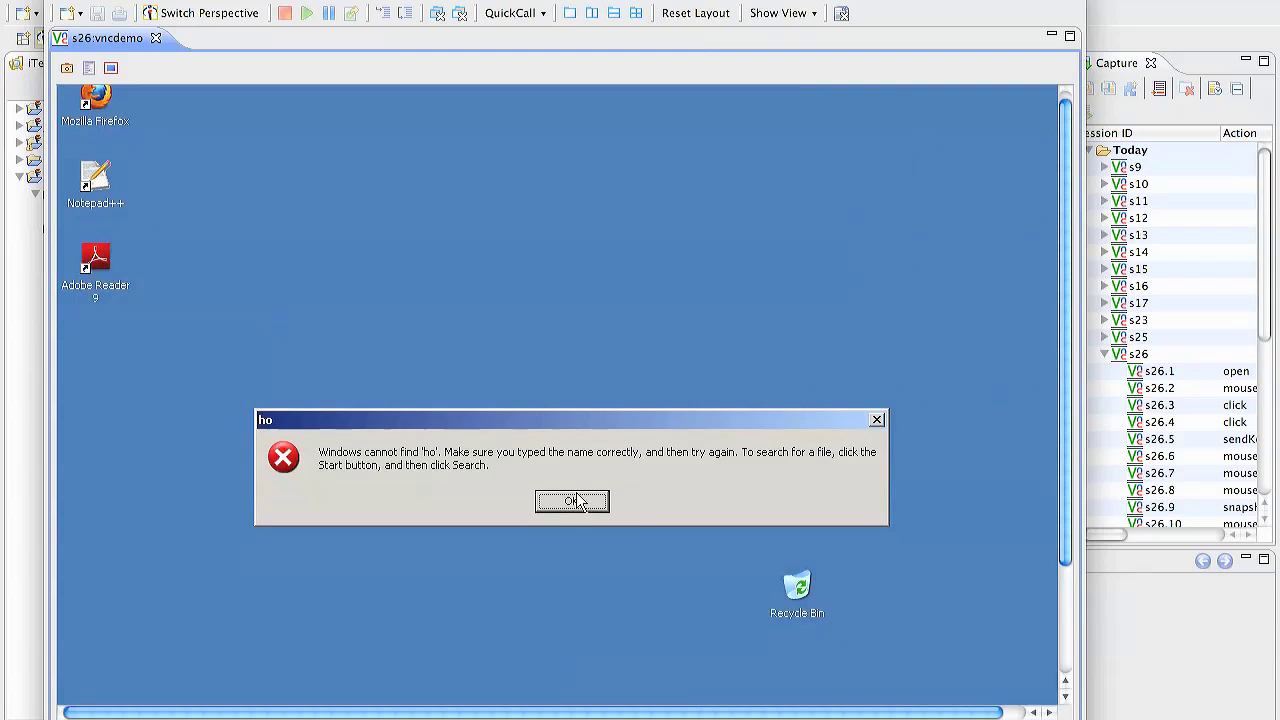
pyautogui.click(571, 501)
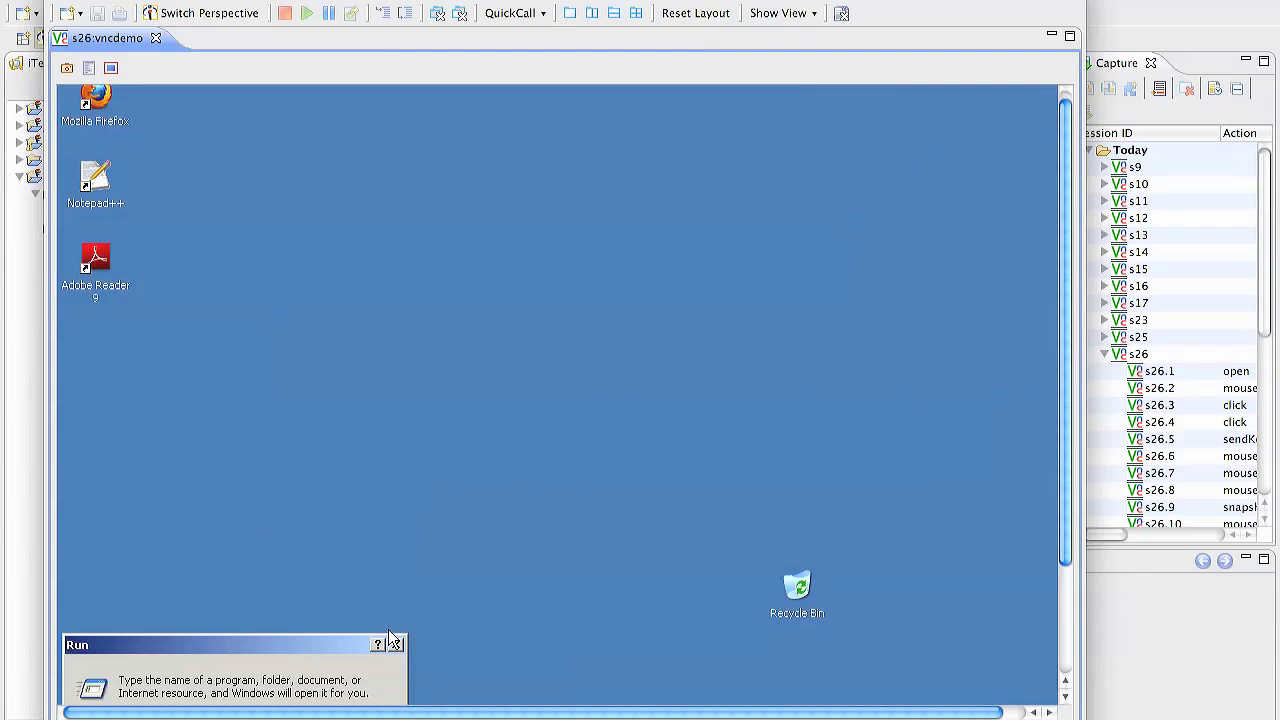
pyautogui.click(395, 644)
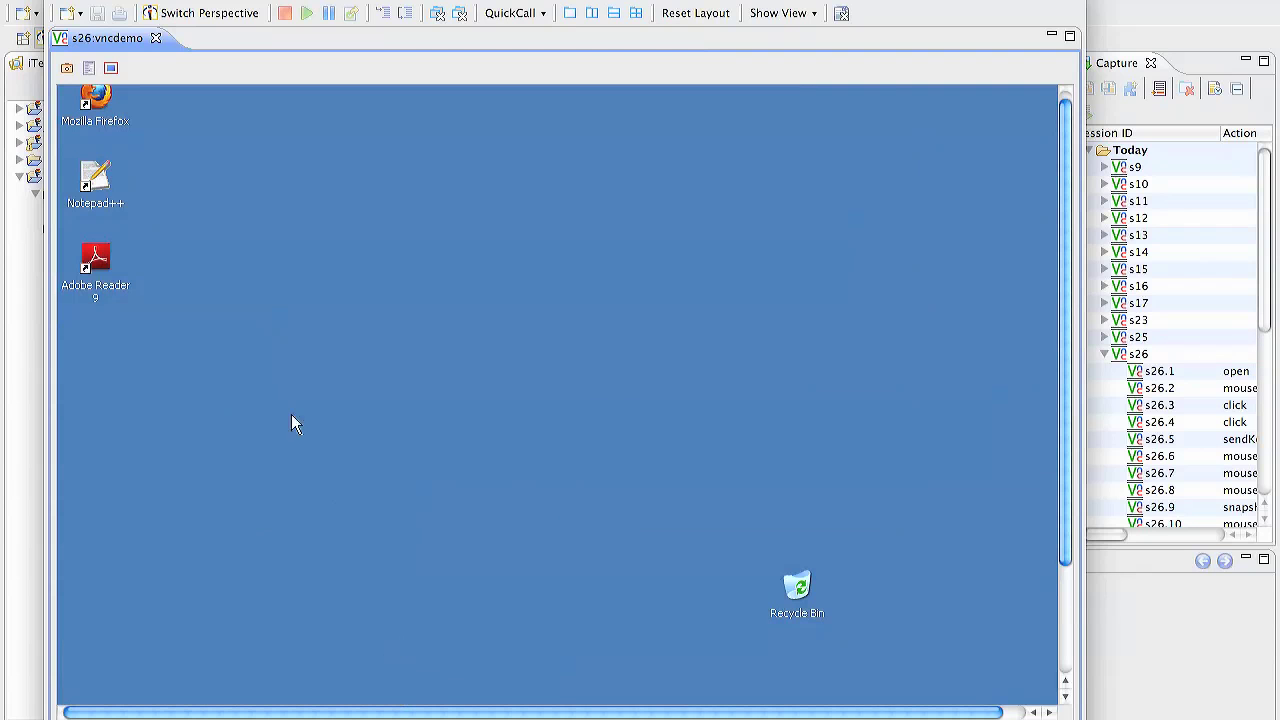
# - Close the s26:vncdemo session view and select step s26.2 to see its mouseMove response and image
pyautogui.click(155, 38)
pyautogui.scroll(-5, 1150, 347)
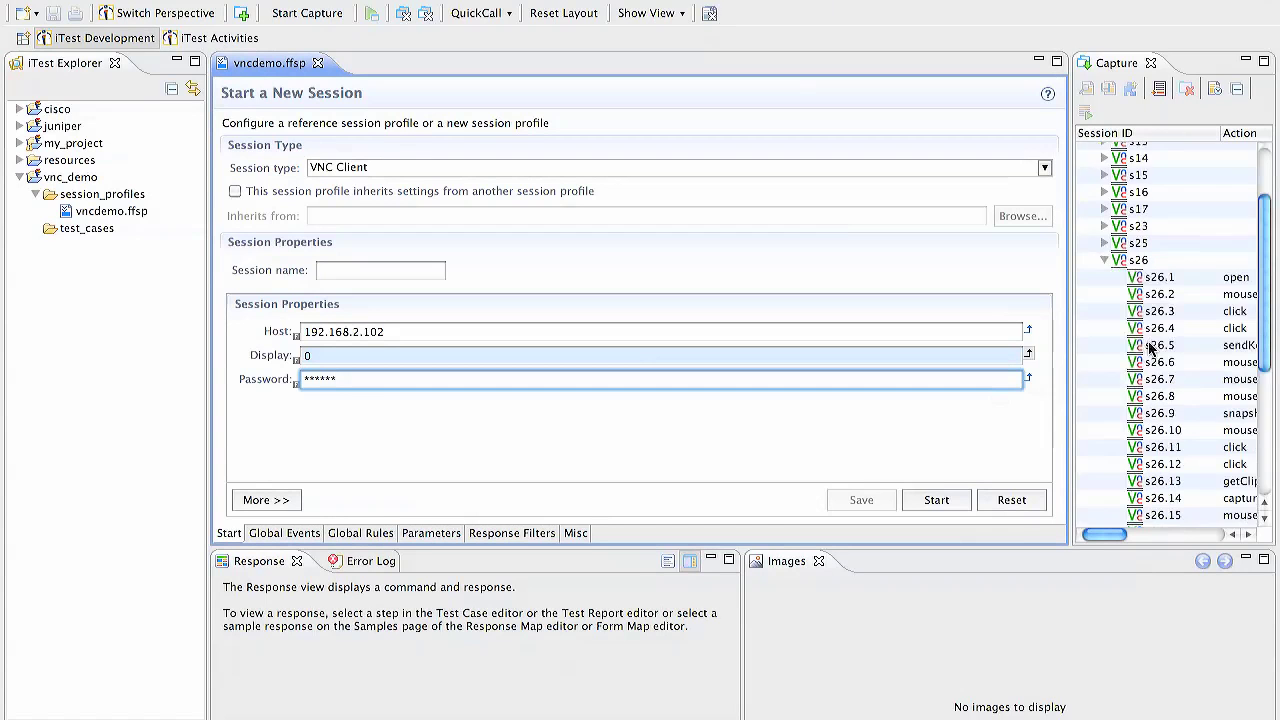
pyautogui.scroll(-2, 1148, 341)
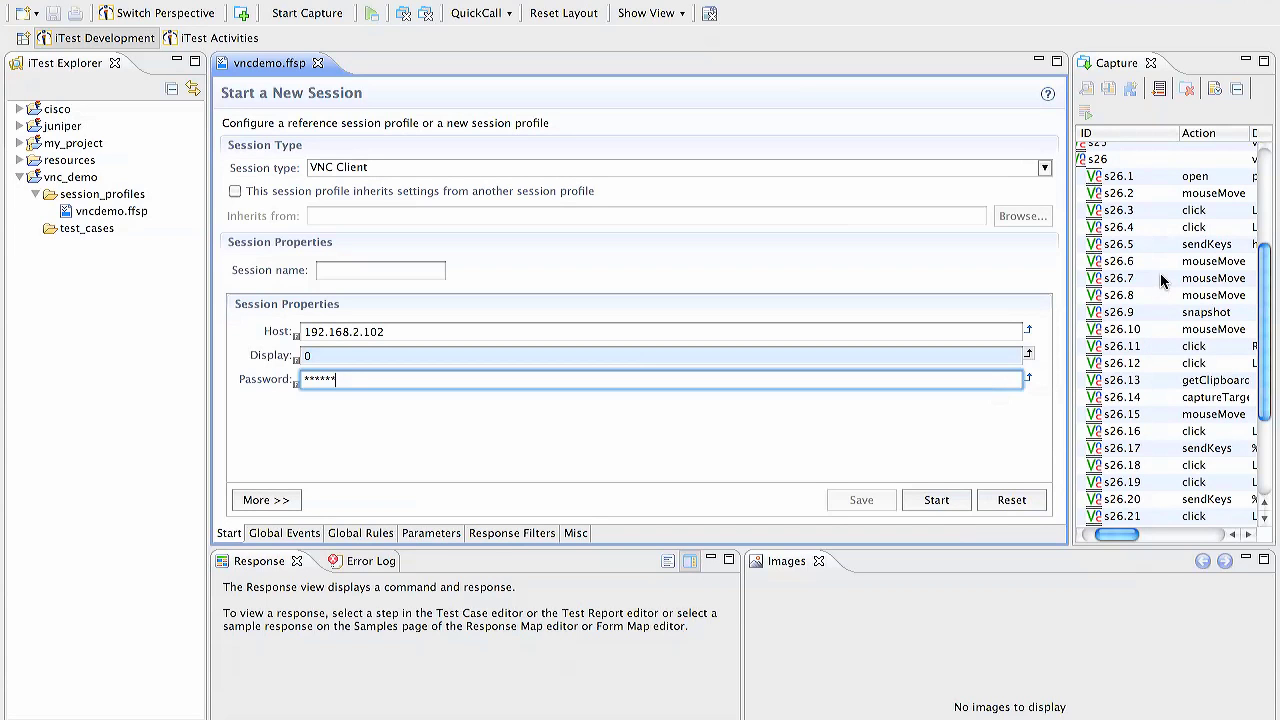
pyautogui.click(1146, 199)
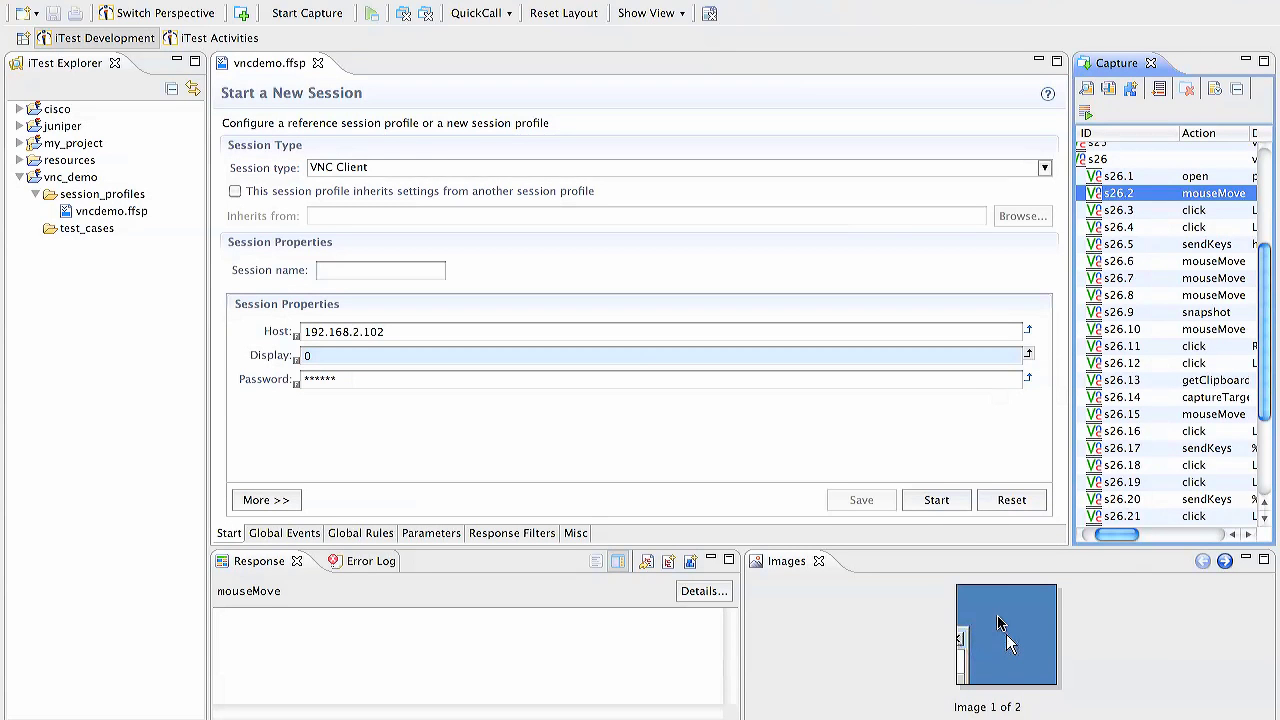
# - Inspect recorded steps s26.3 through s26.6 (clicks, sendKeys, mouseMove) in the Capture view
pyautogui.click(1140, 211)
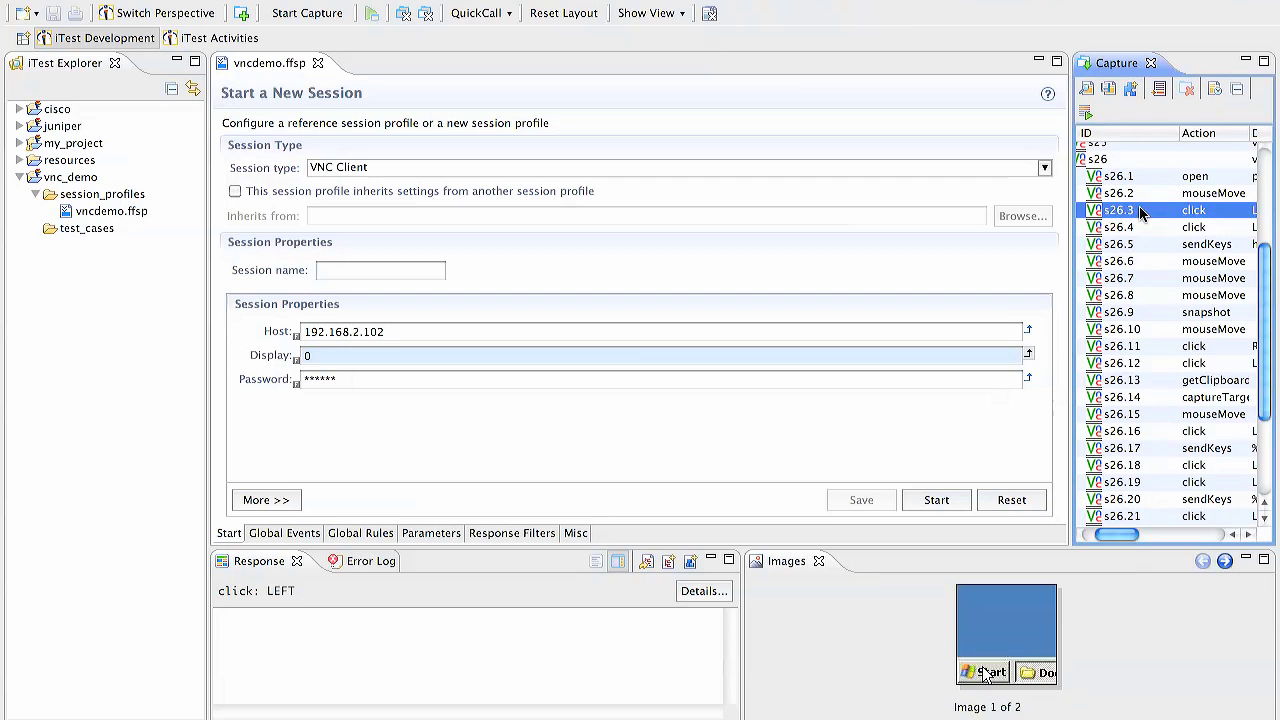
pyautogui.click(1147, 229)
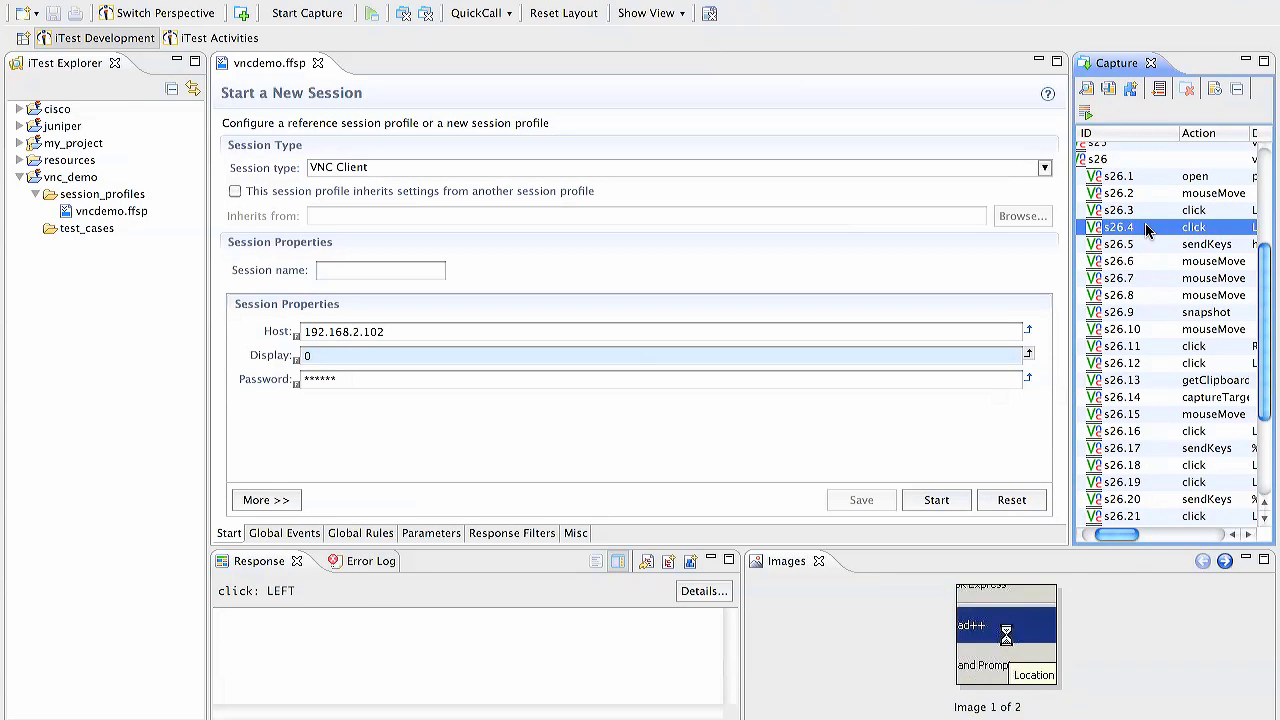
pyautogui.click(1147, 246)
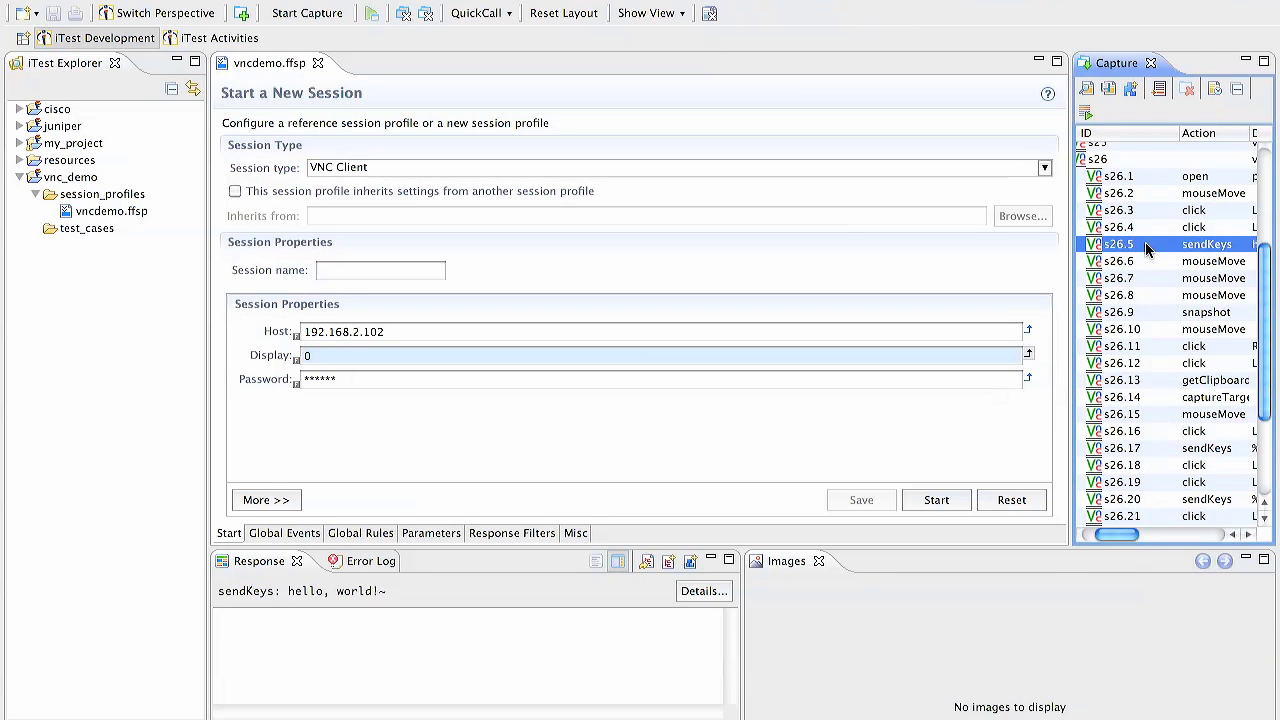
pyautogui.click(1146, 262)
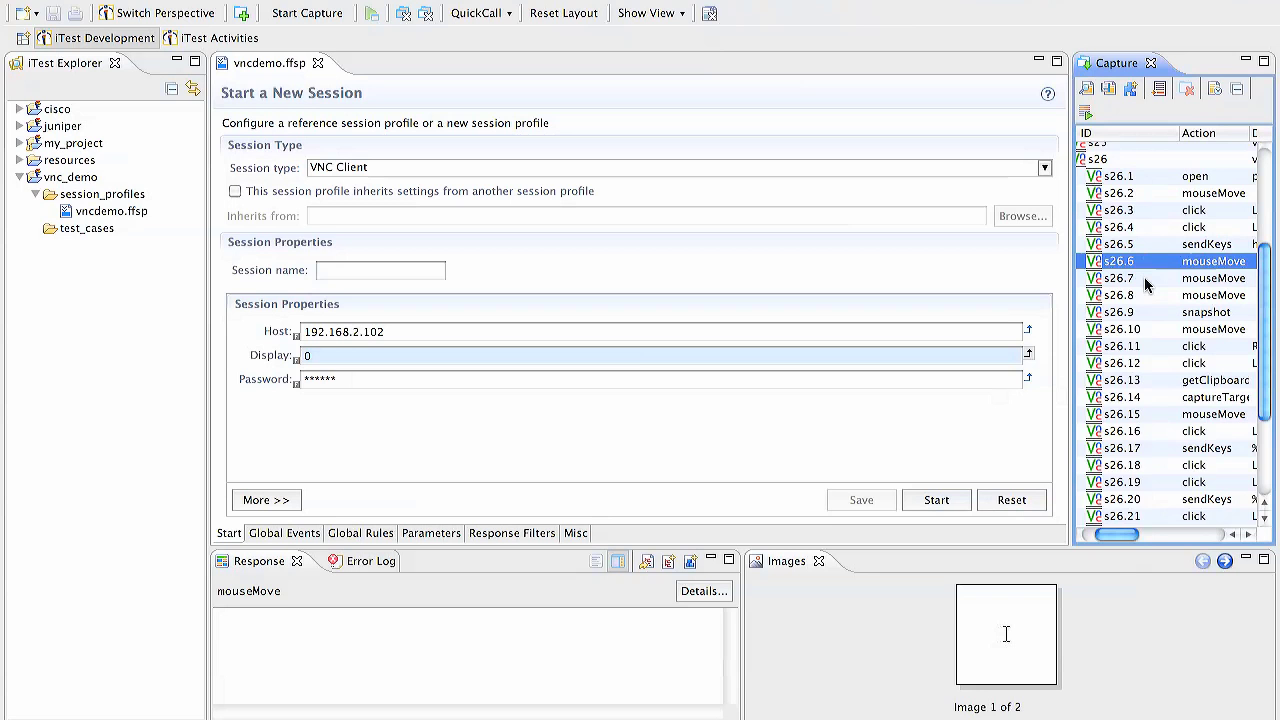
# - Review the sendKeys 'hello, world!' step and the getClipboard step's captured text
pyautogui.hscroll(4, 1144, 277)
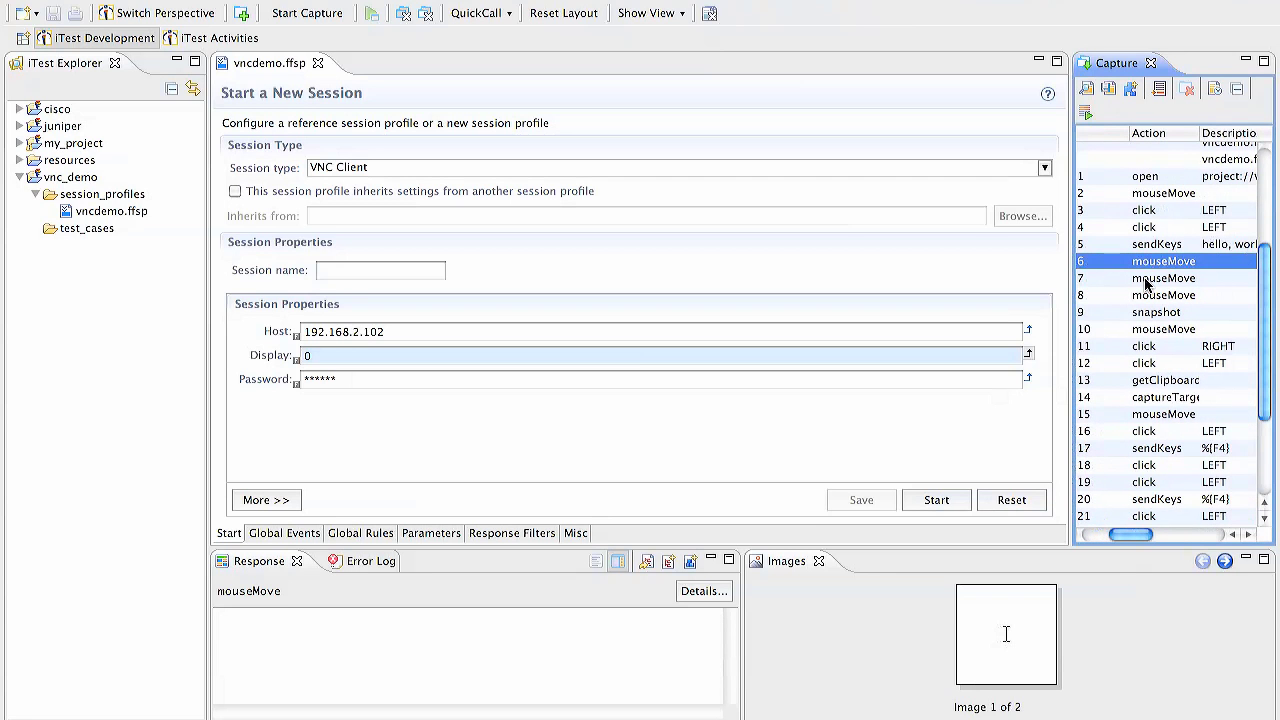
pyautogui.hscroll(2, 1146, 285)
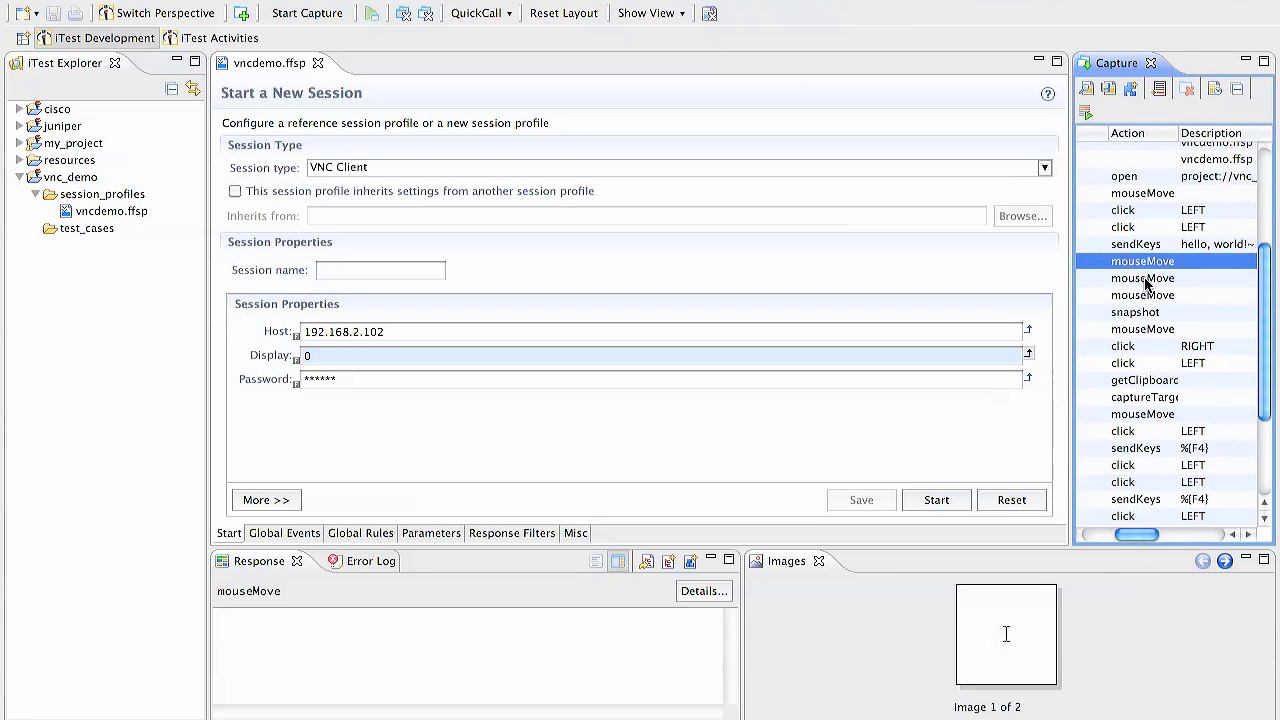
pyautogui.hscroll(1, 1146, 285)
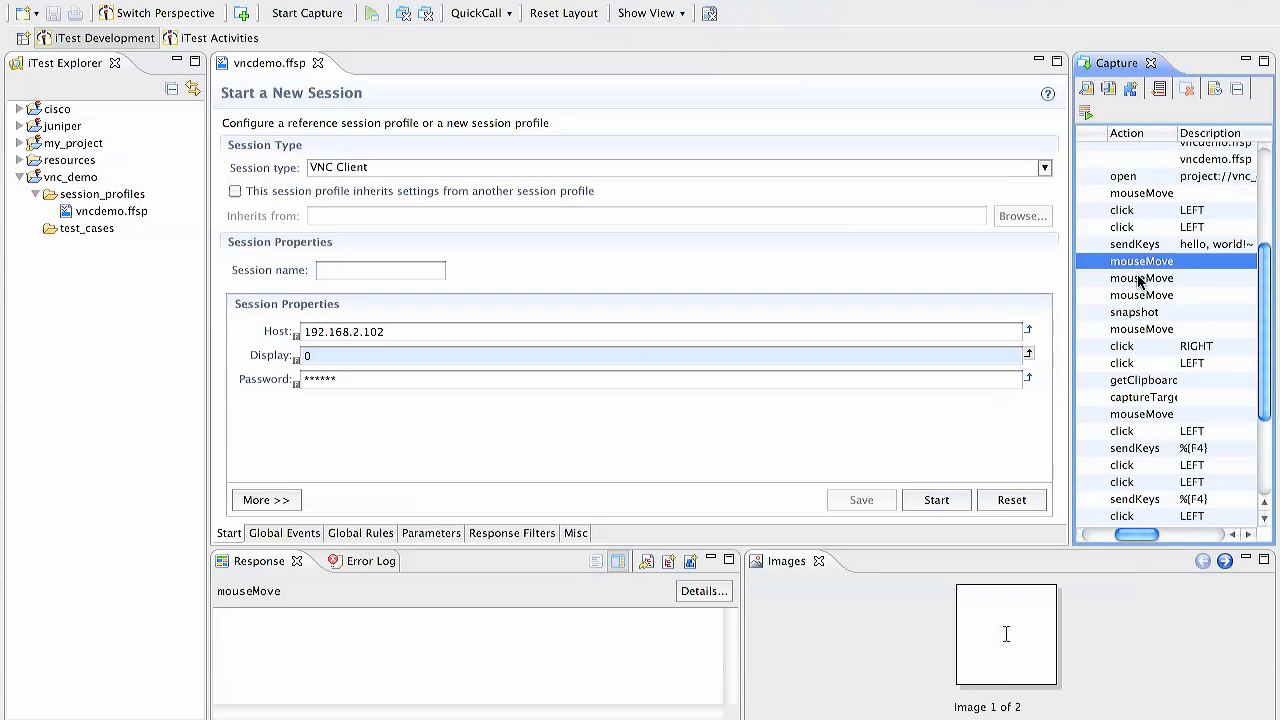
pyautogui.click(1140, 247)
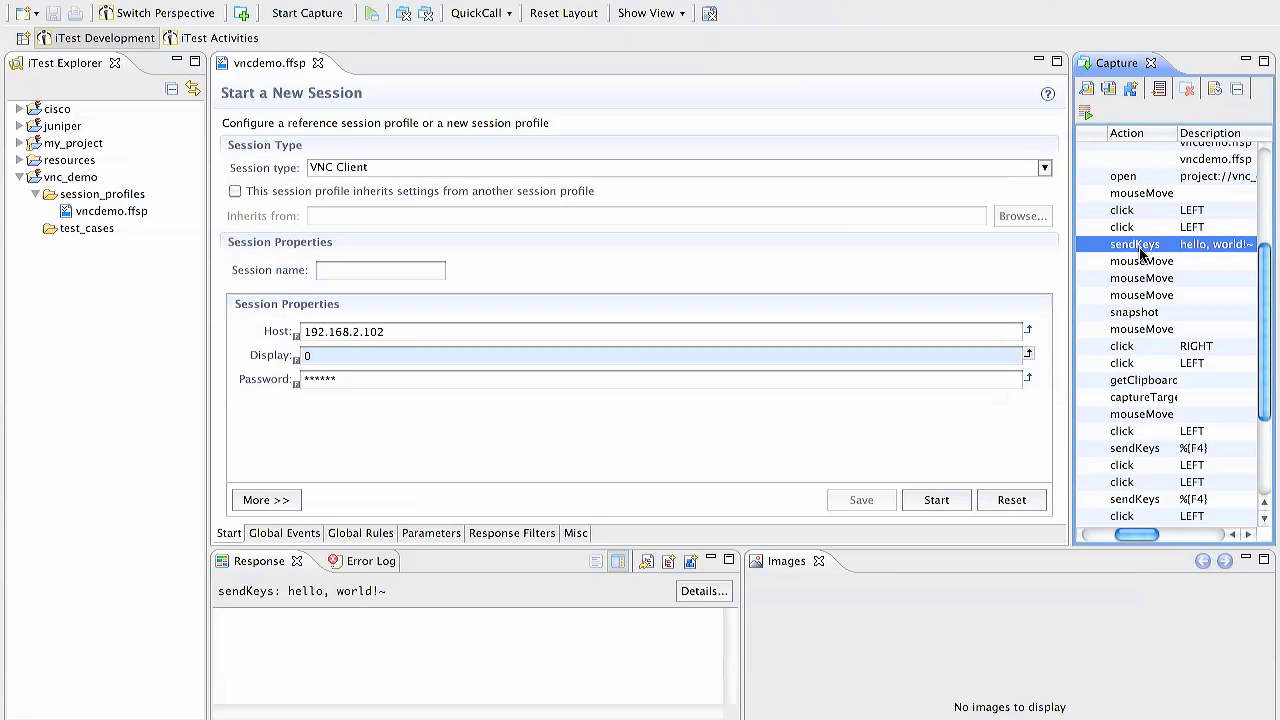
pyautogui.scroll(-2, 1140, 265)
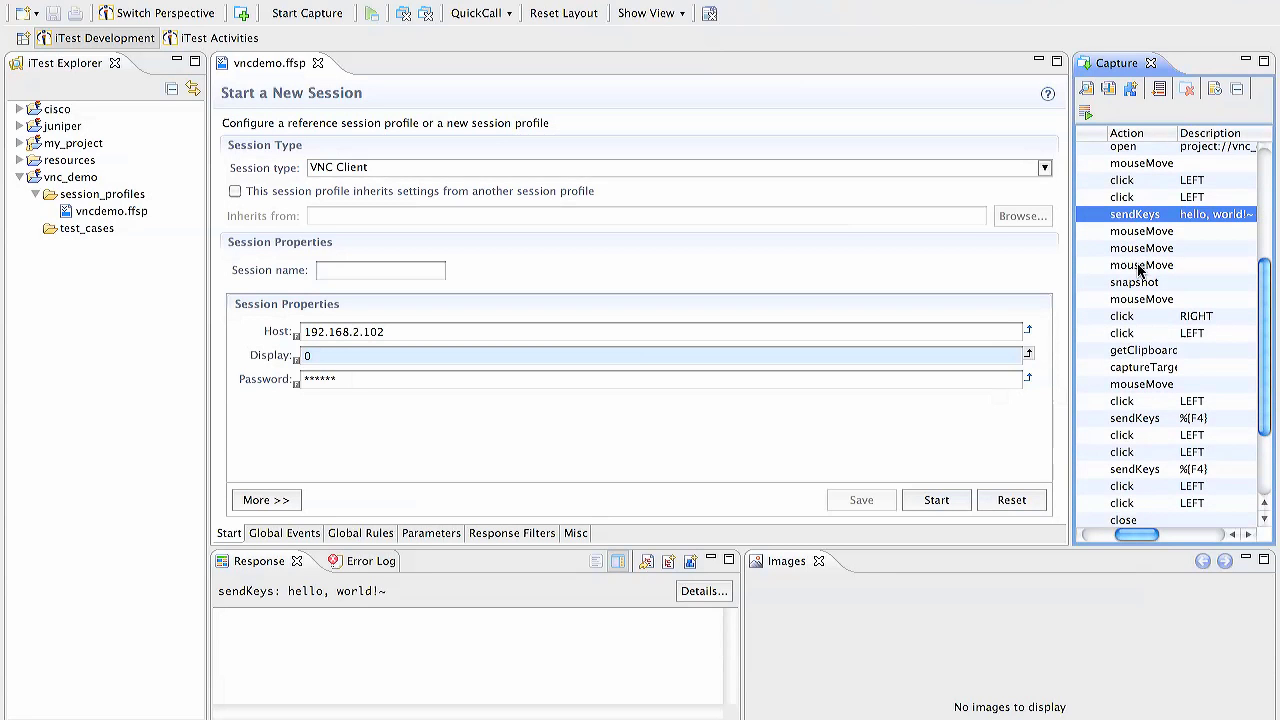
pyautogui.click(1140, 353)
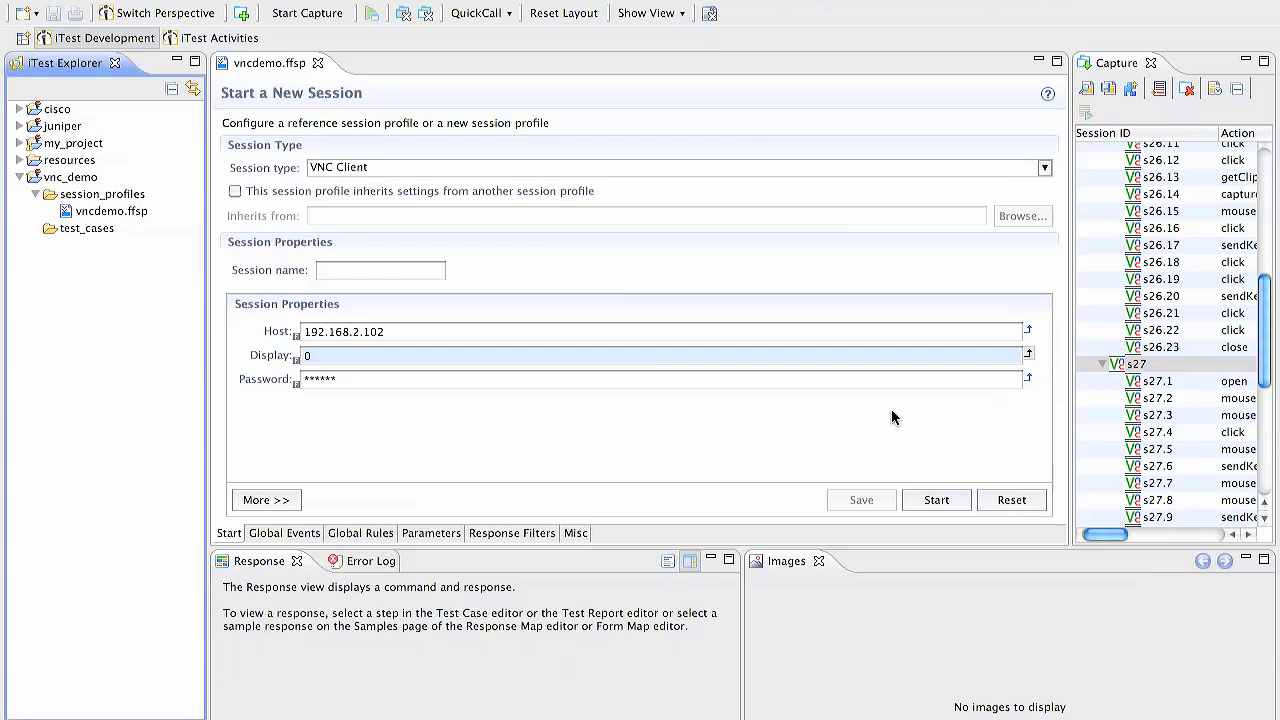
# - Start a new VNC session and launch cmd through the remote Start menu's Run
pyautogui.click(928, 494)
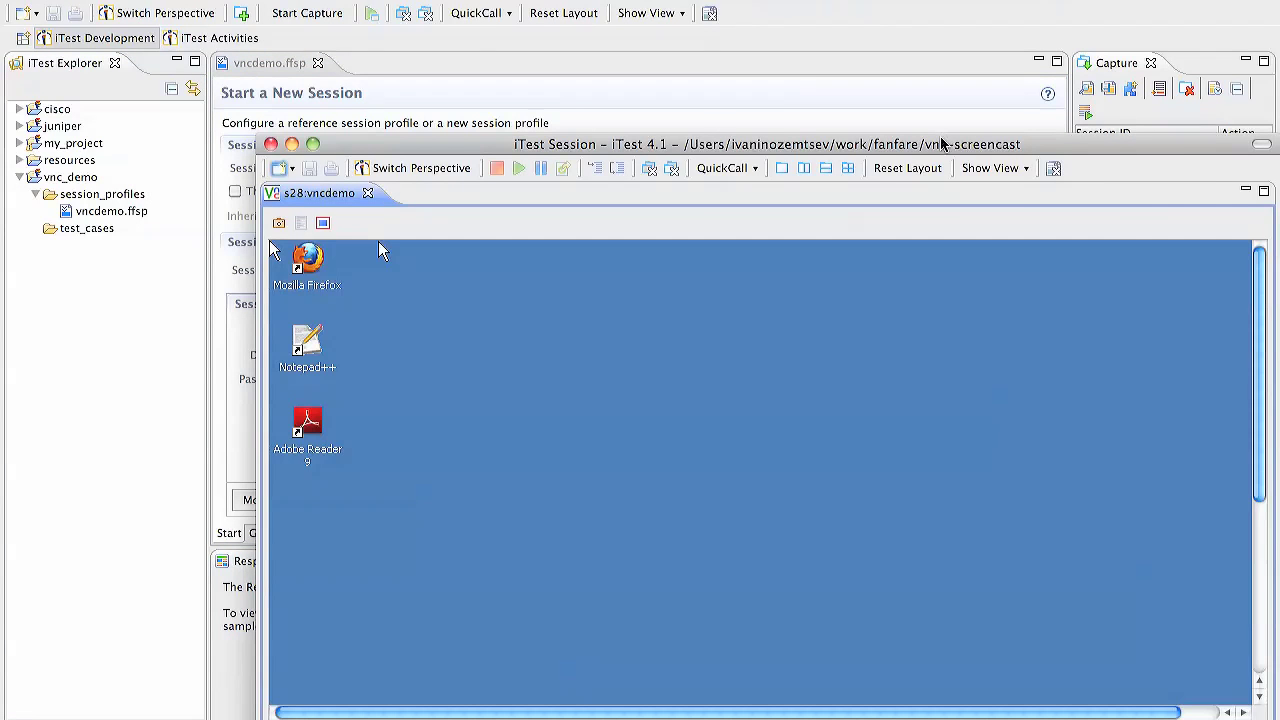
pyautogui.moveTo(941, 150); pyautogui.dragTo(845, 61)
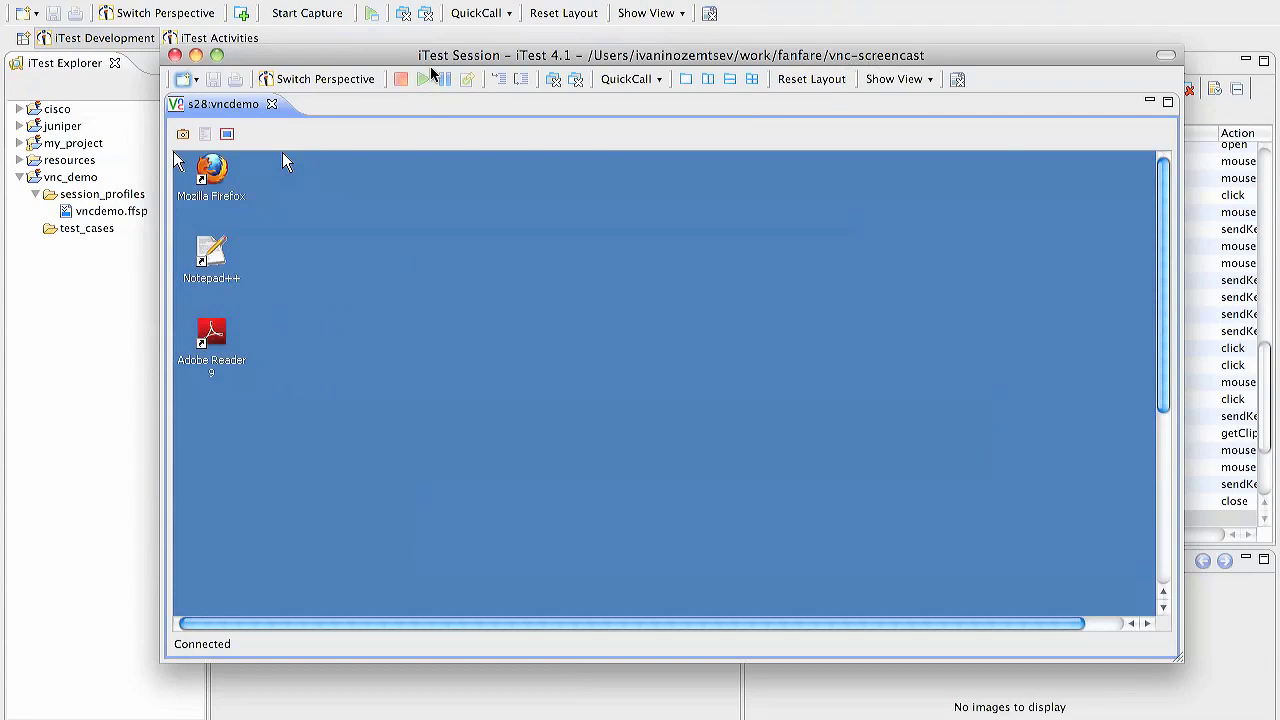
pyautogui.moveTo(1163, 248); pyautogui.dragTo(1168, 455)
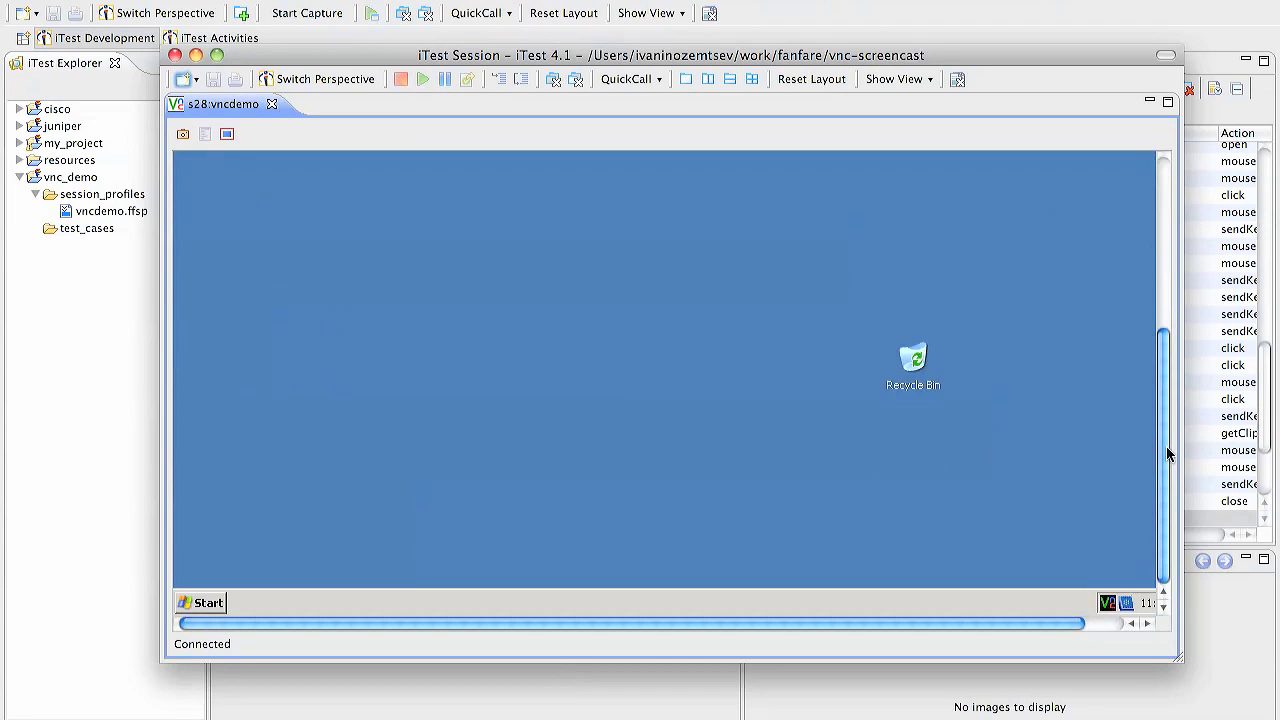
pyautogui.click(210, 603)
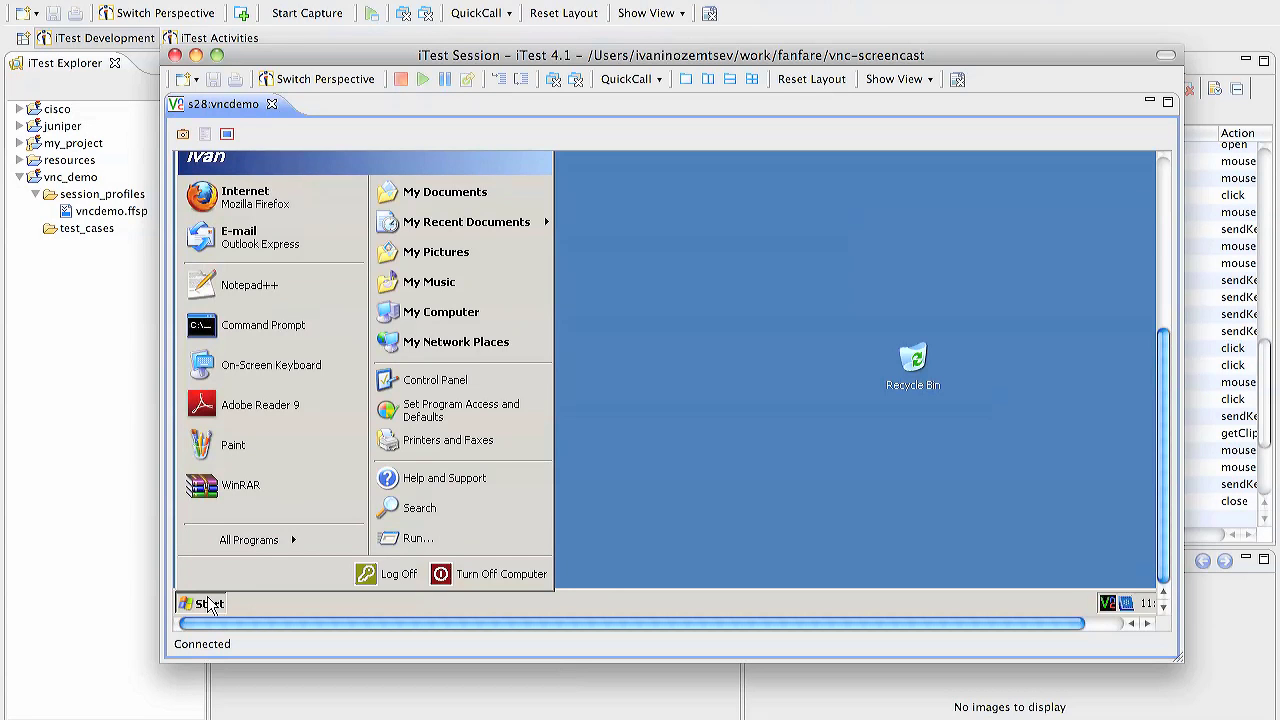
pyautogui.press('r')
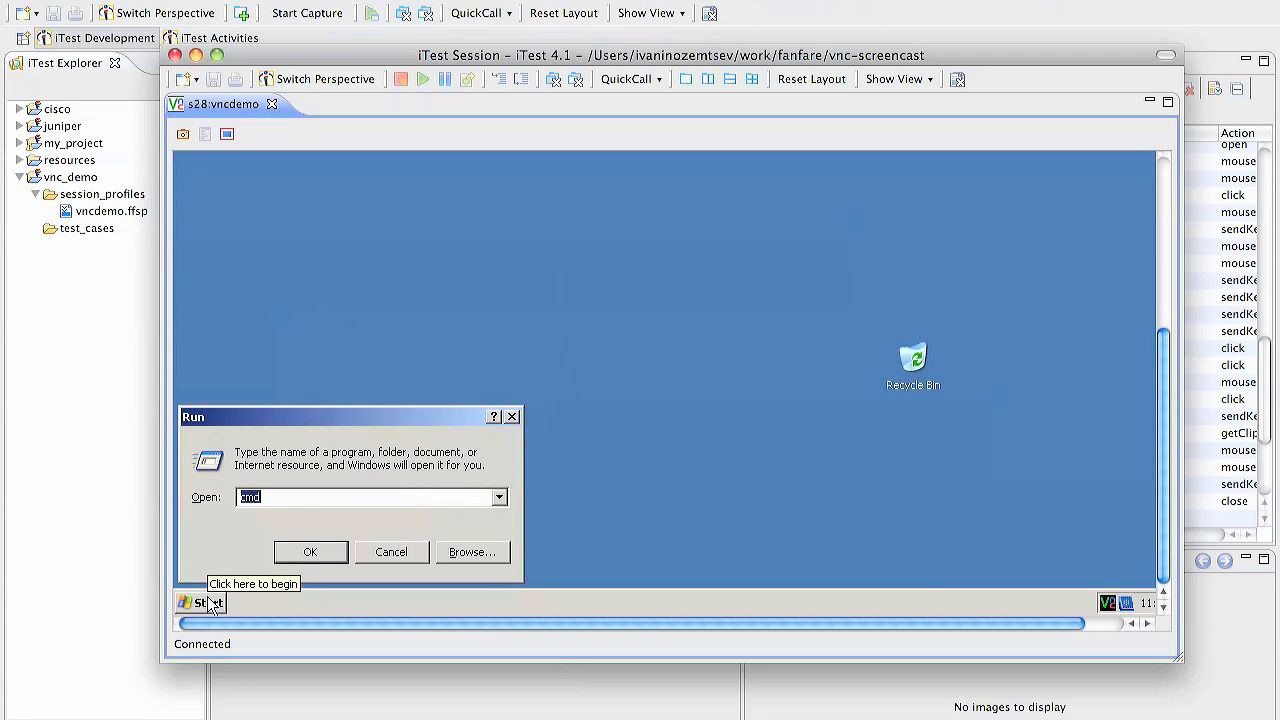
pyautogui.write('cmd')
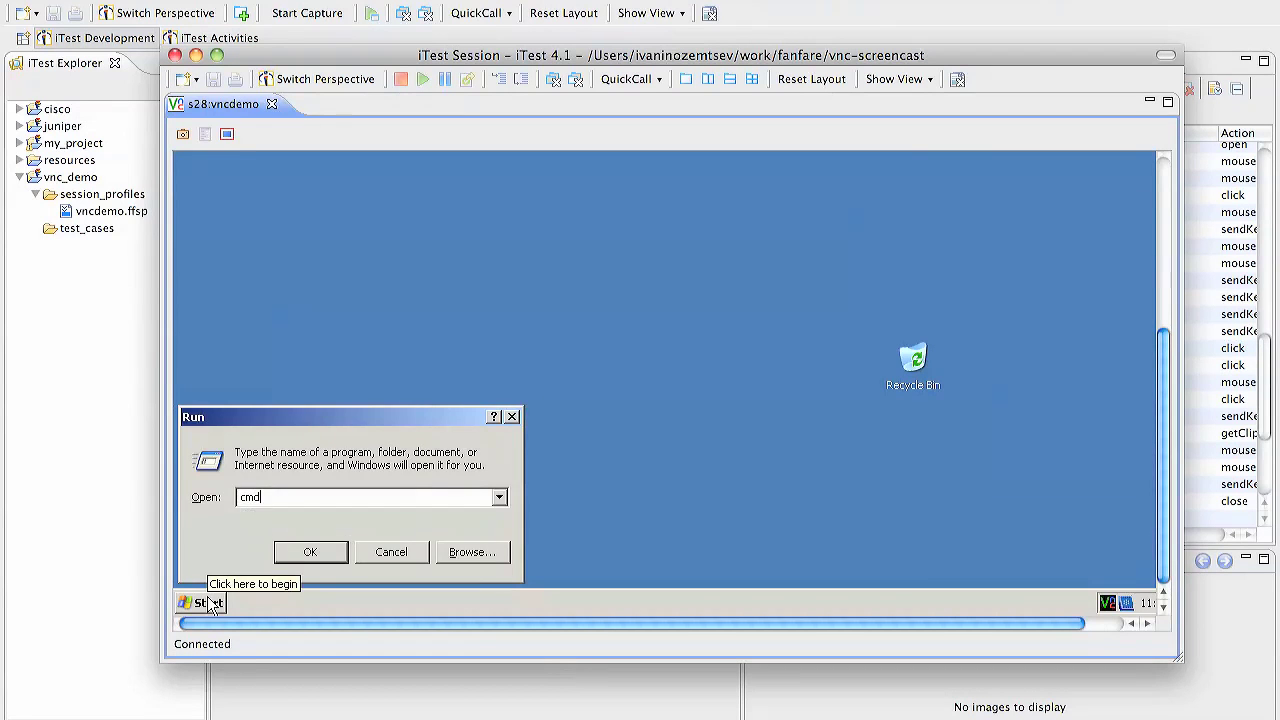
pyautogui.press('Return')
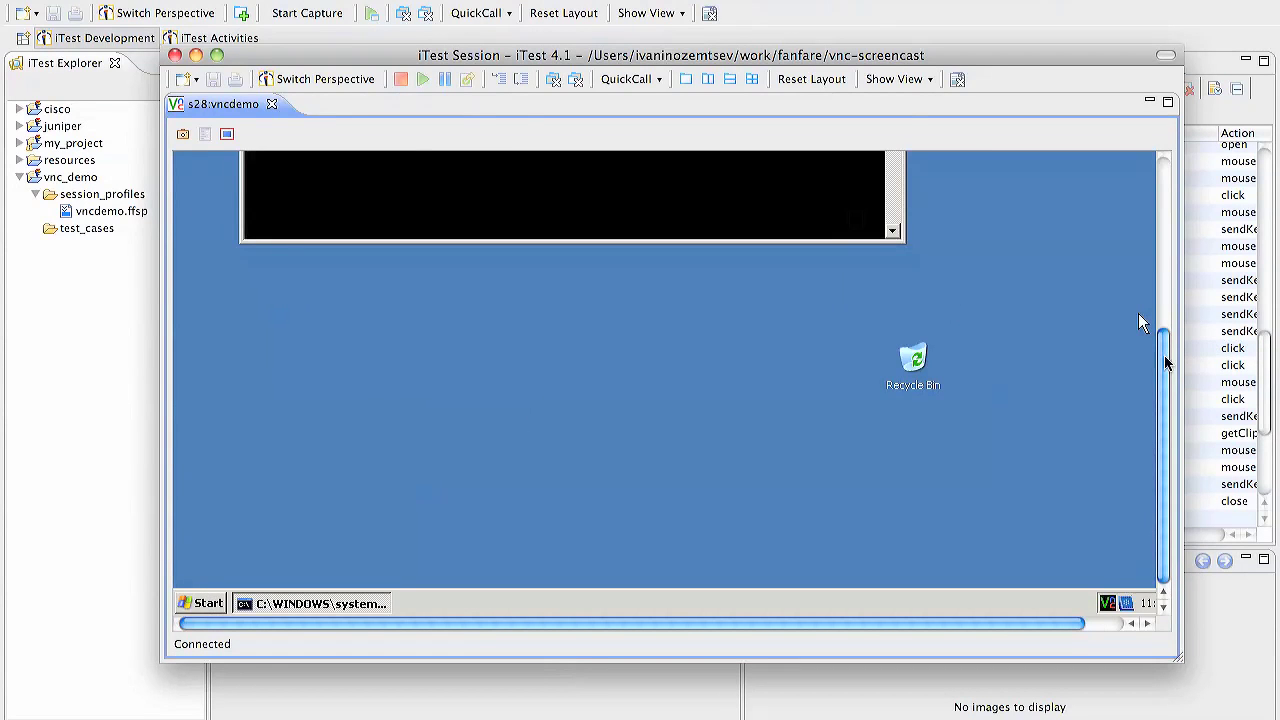
pyautogui.moveTo(1163, 360); pyautogui.dragTo(1168, 172)
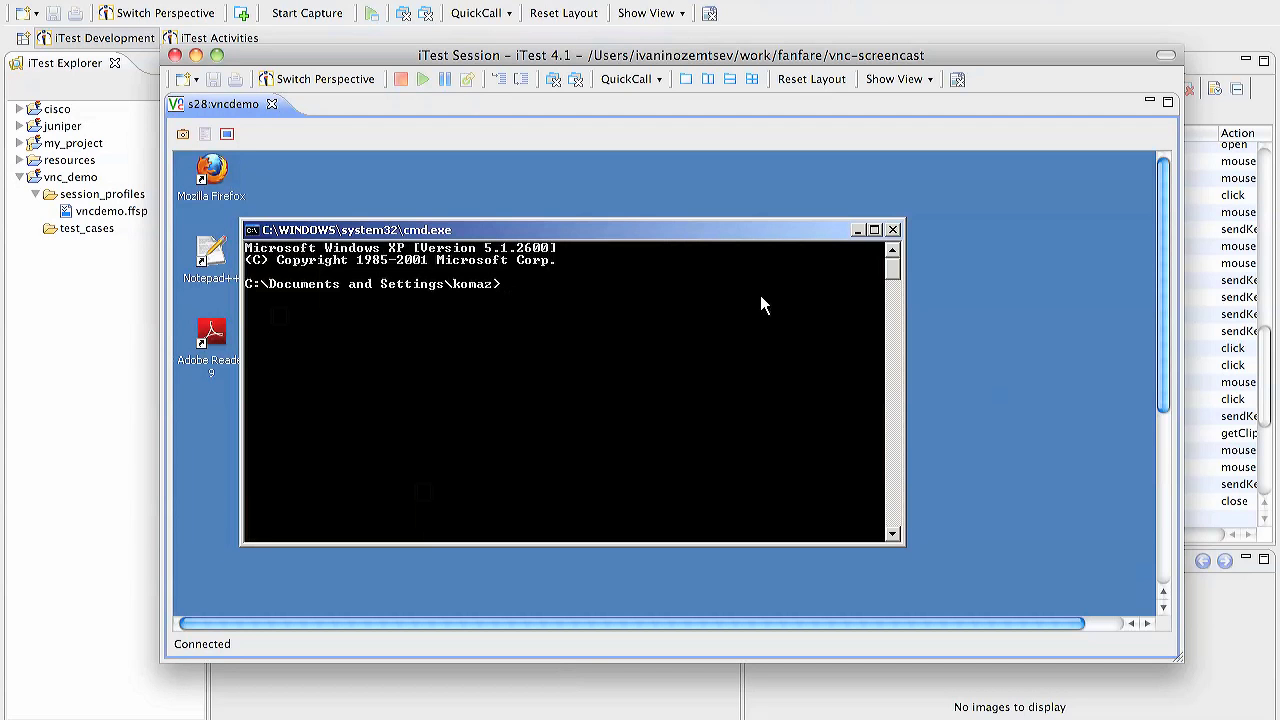
# - Maximize the command prompt, run echo %PATH%, then select and copy all console text
pyautogui.hotkey('alt', 'space')
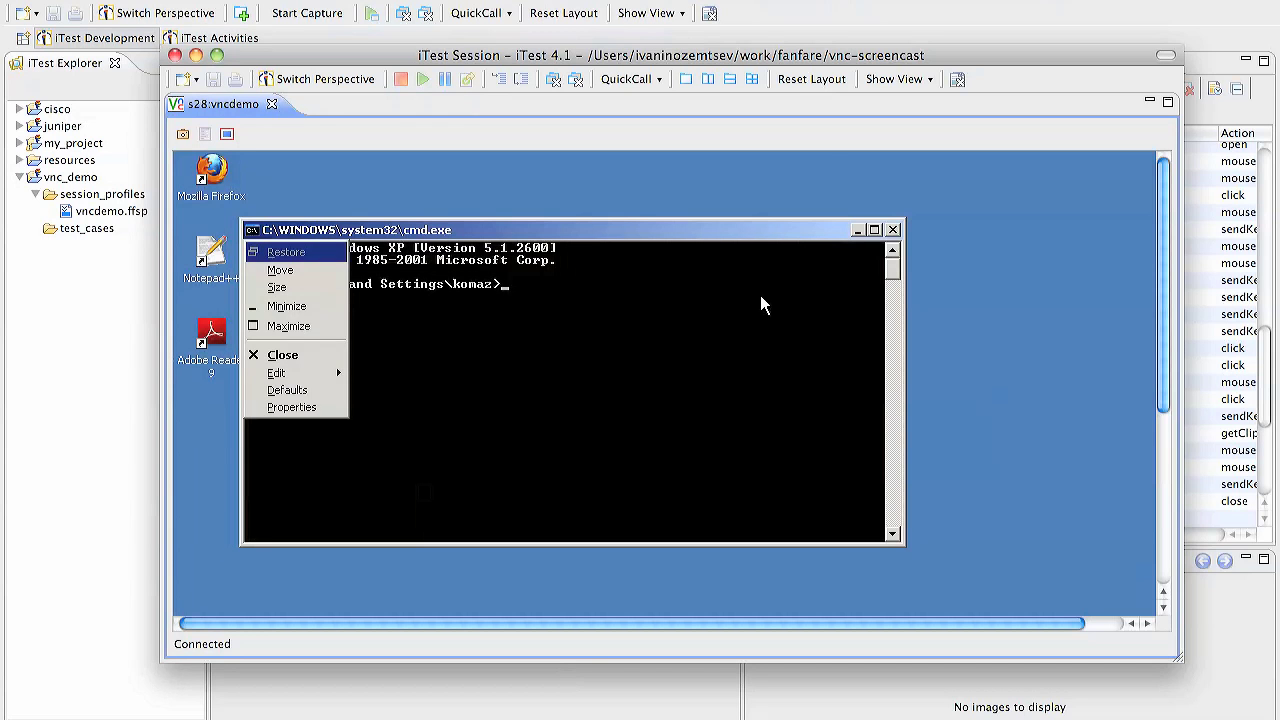
pyautogui.press('x')
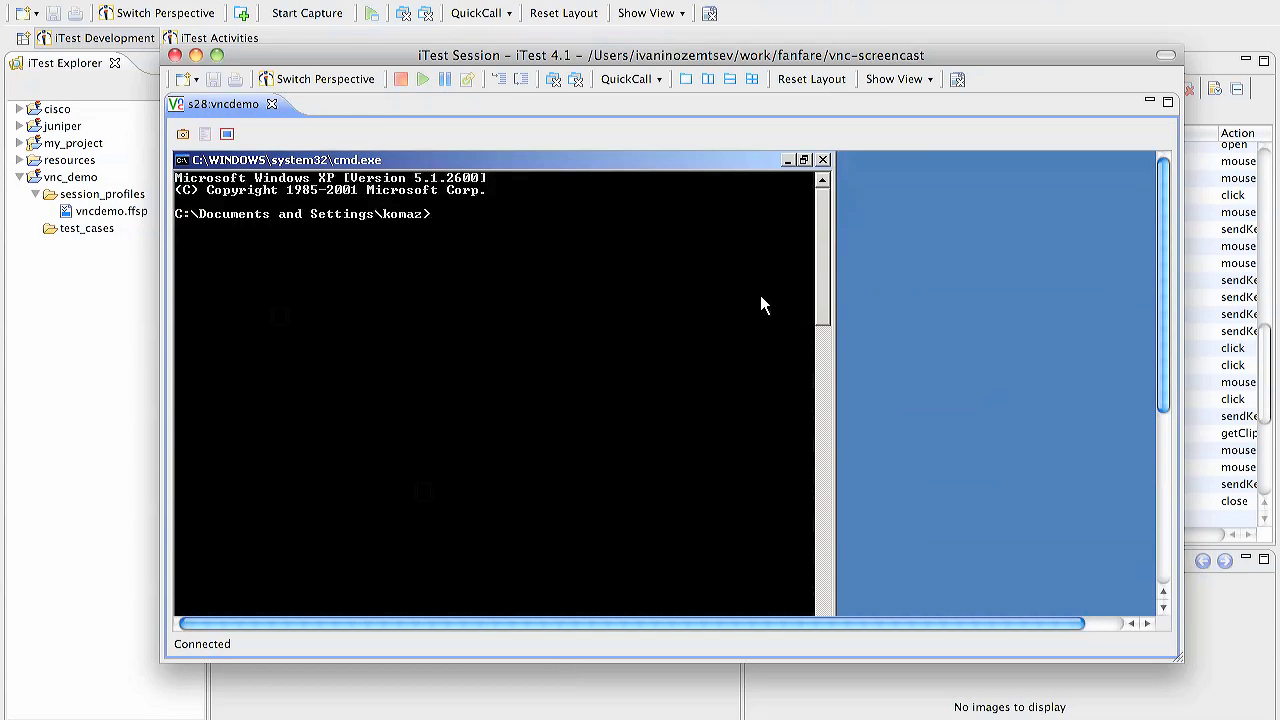
pyautogui.write('echo %PATH%')
pyautogui.press('Return')
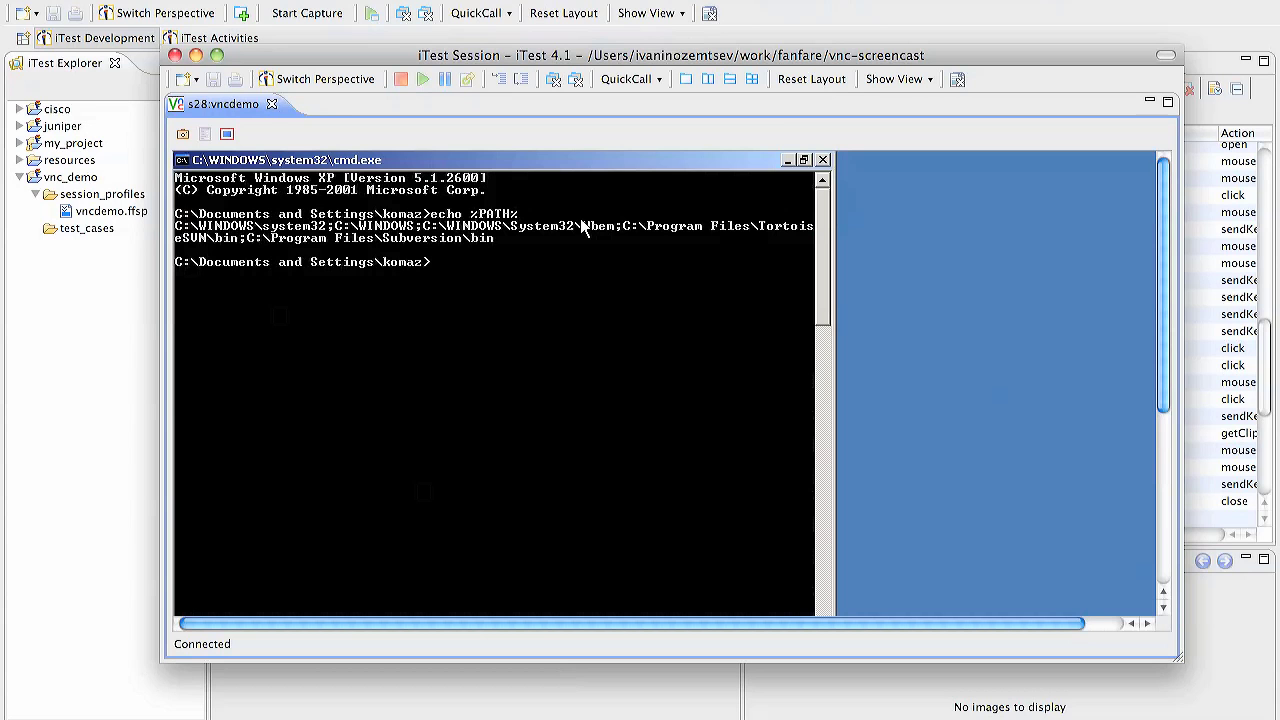
pyautogui.rightClick(521, 345)
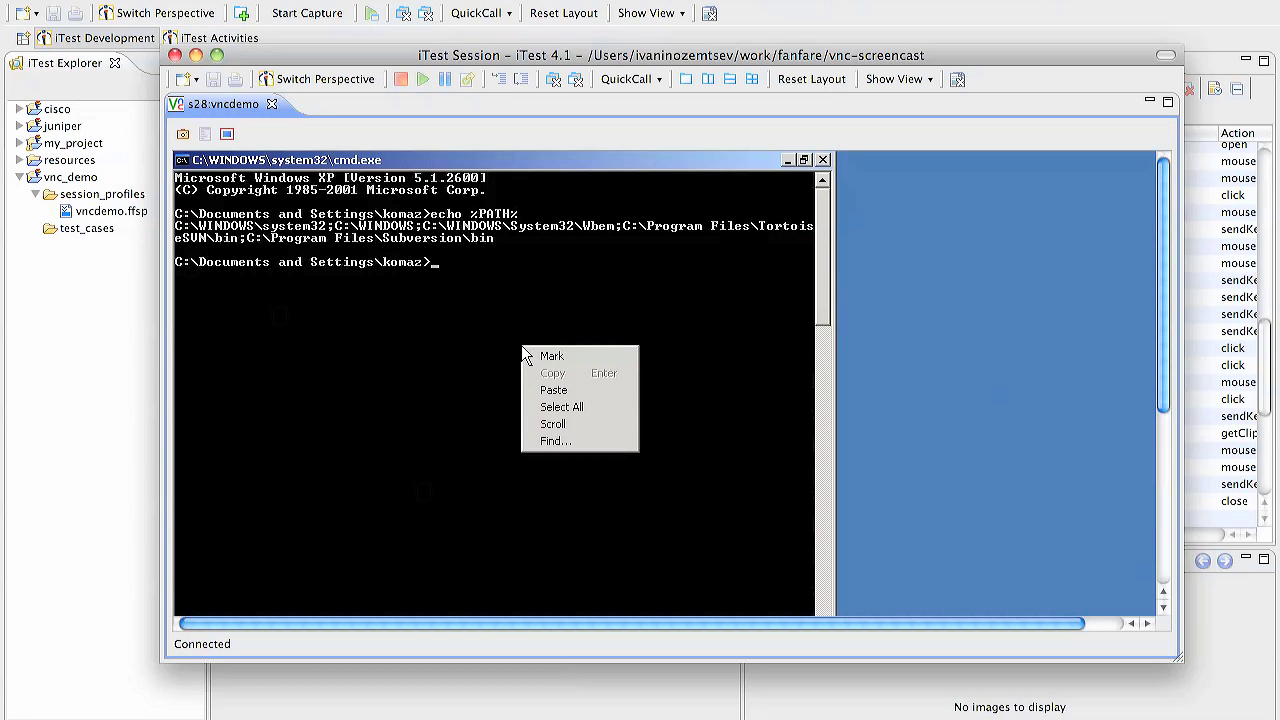
pyautogui.click(562, 407)
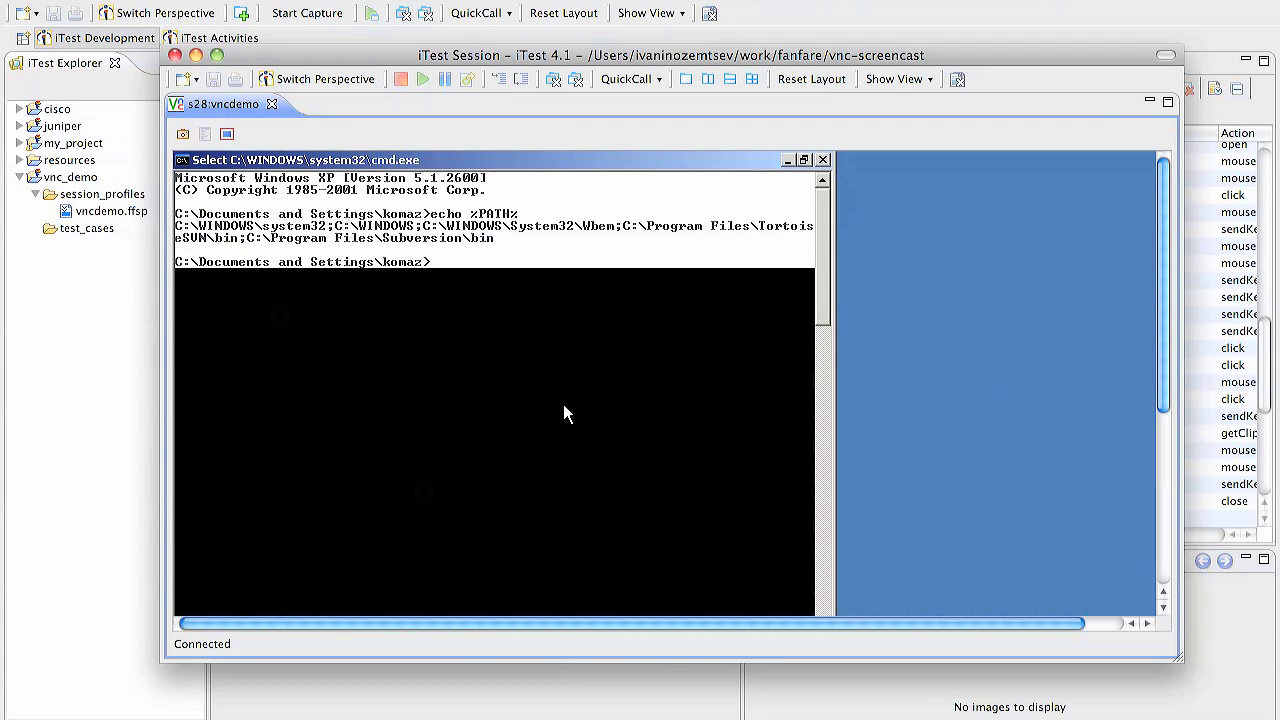
pyautogui.press('Return')
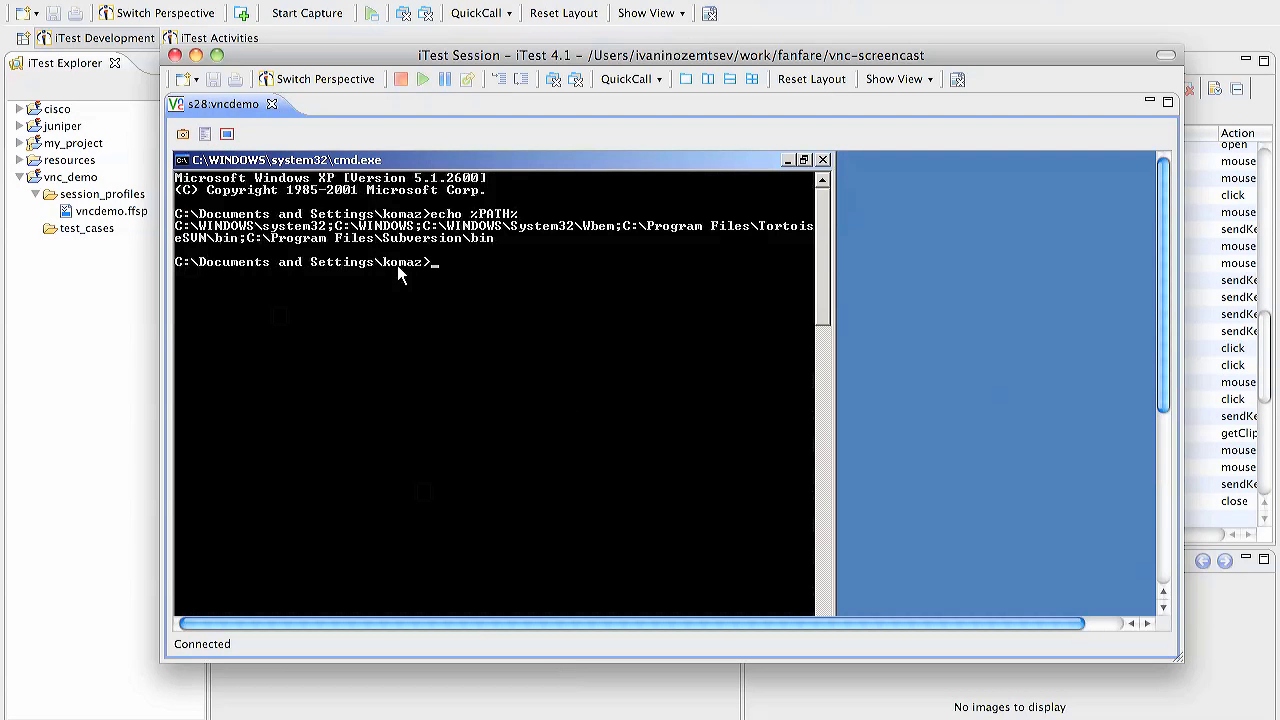
# - Exit the command prompt and end the VNC session
pyautogui.write('exit')
pyautogui.press('Return')
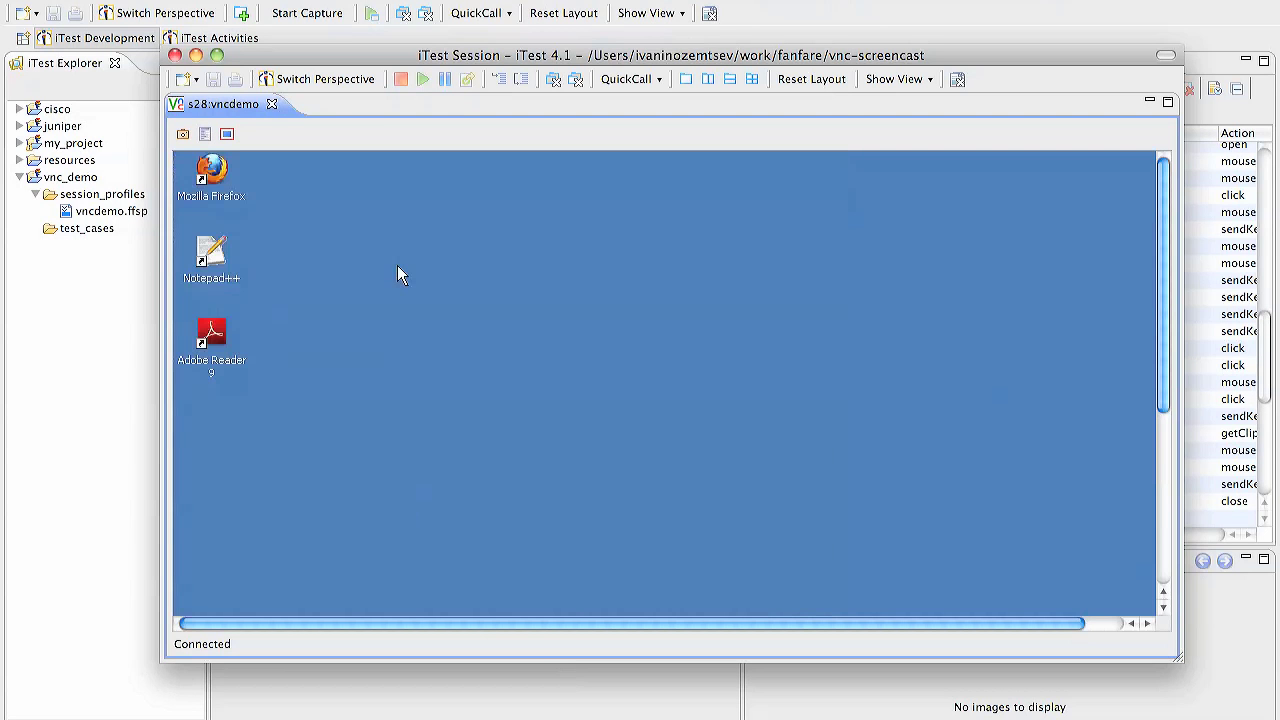
pyautogui.press('super+w')
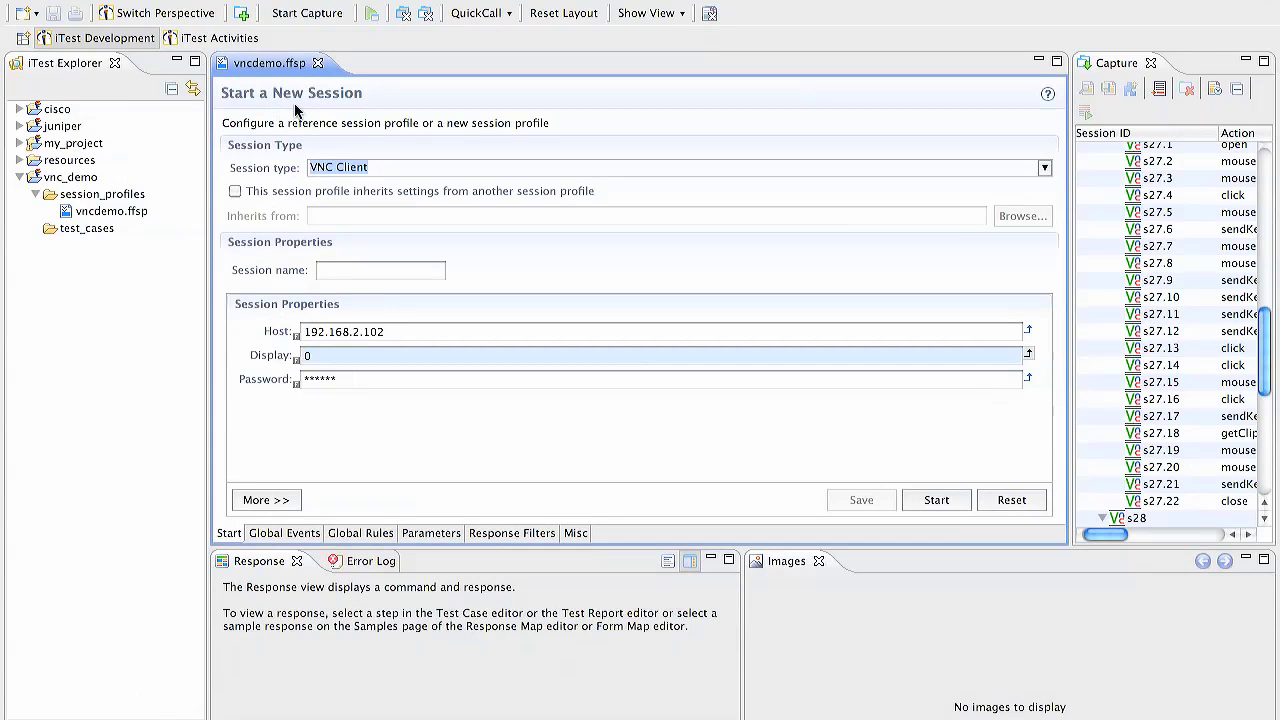
# - Add captured session s28 to a new test case under the vnc_demo project
pyautogui.scroll(-7, 1234, 363)
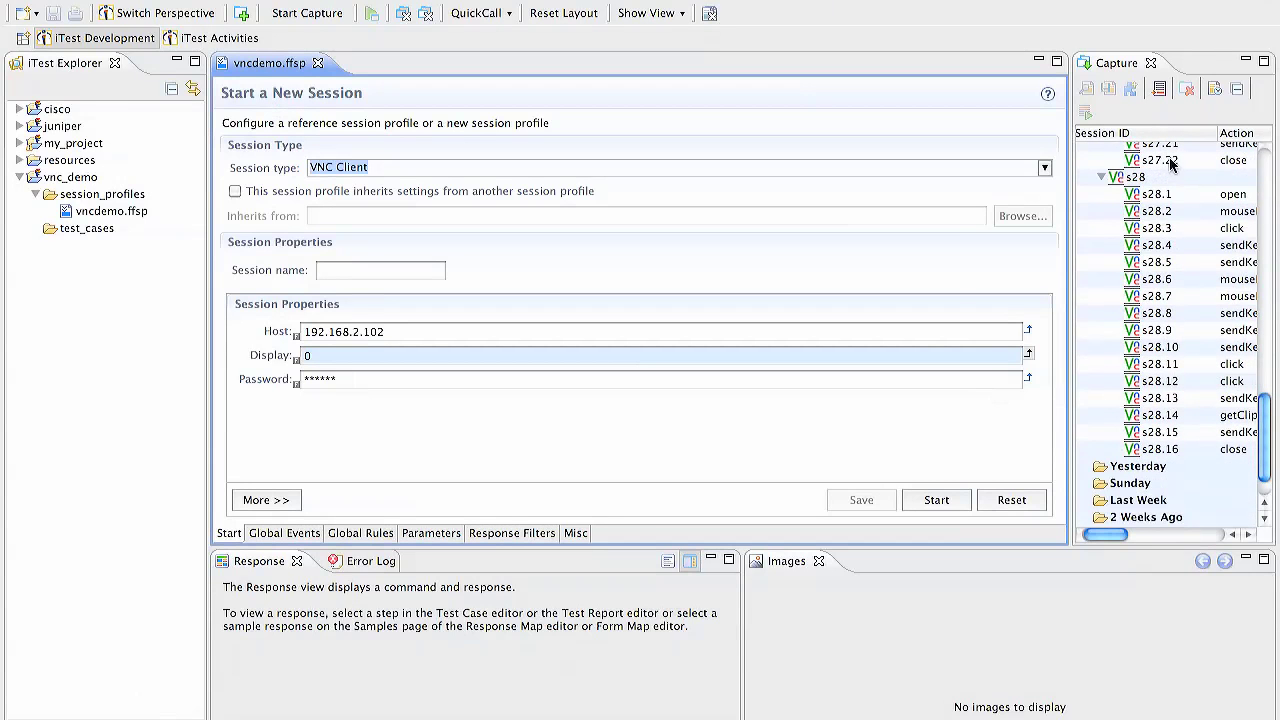
pyautogui.click(1173, 178)
pyautogui.rightClick(1173, 178)
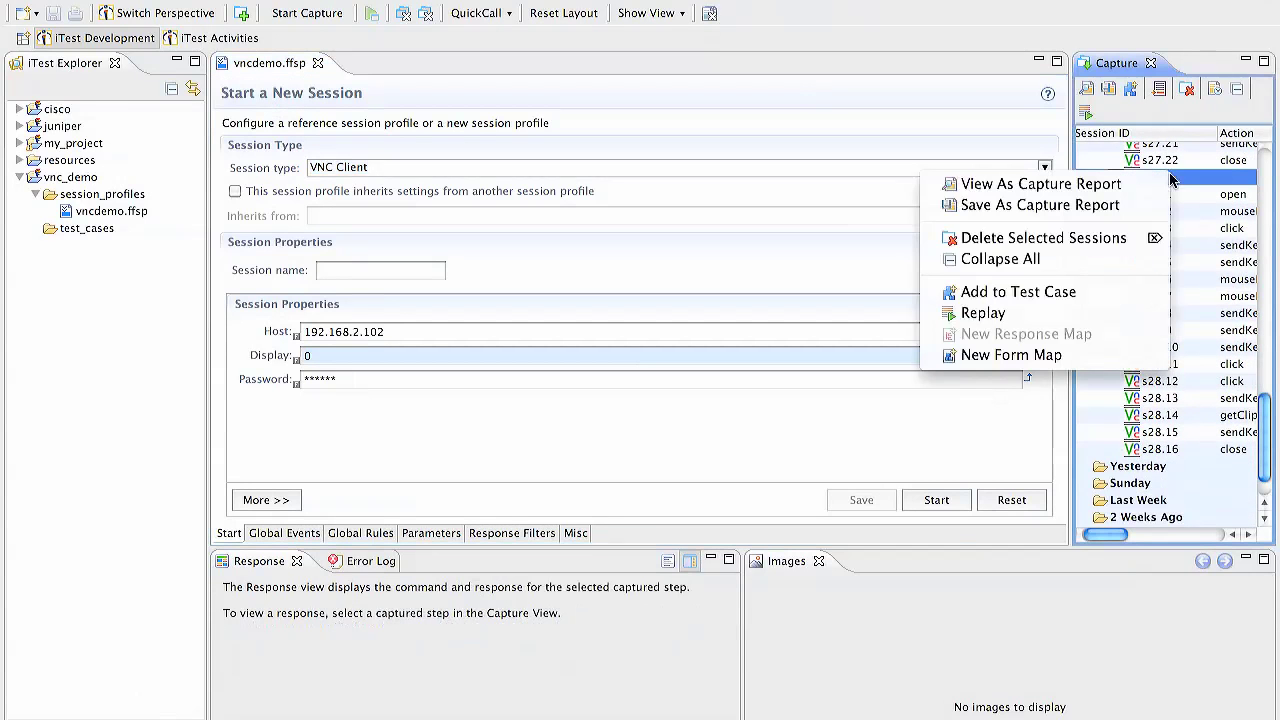
pyautogui.click(1128, 288)
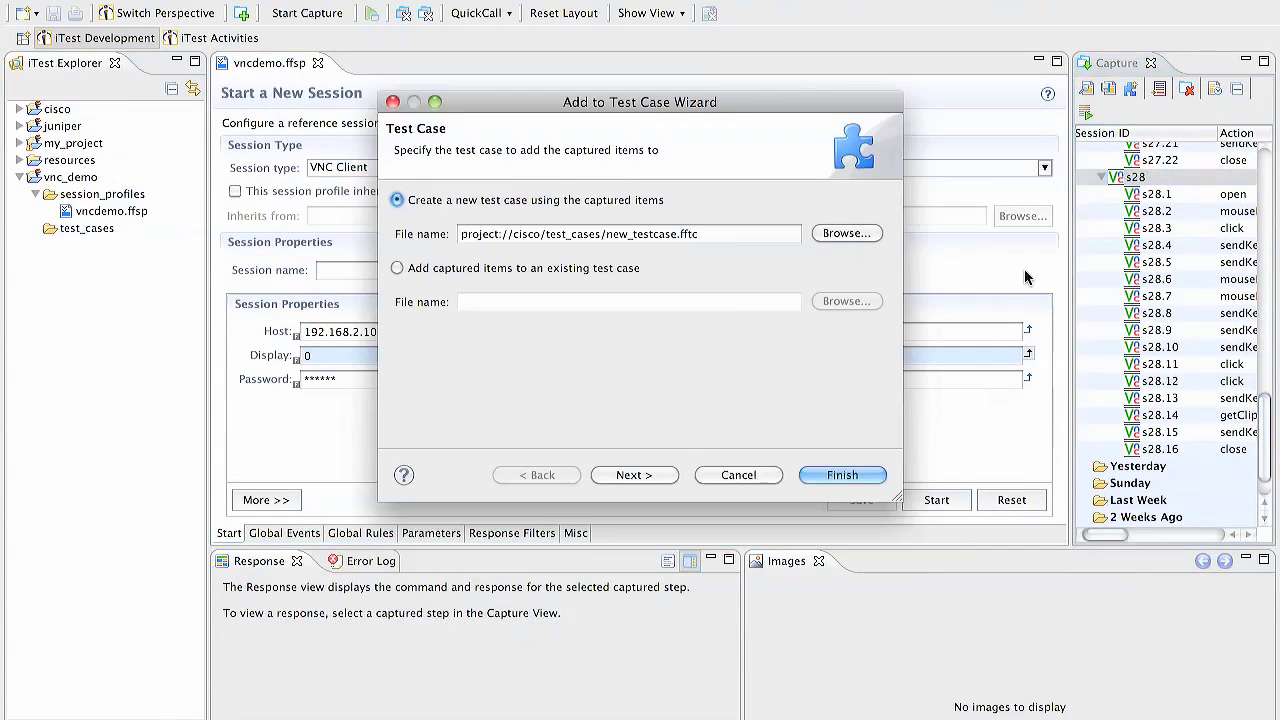
pyautogui.click(536, 236)
pyautogui.doubleClick(528, 234)
pyautogui.write('vnc_demo')
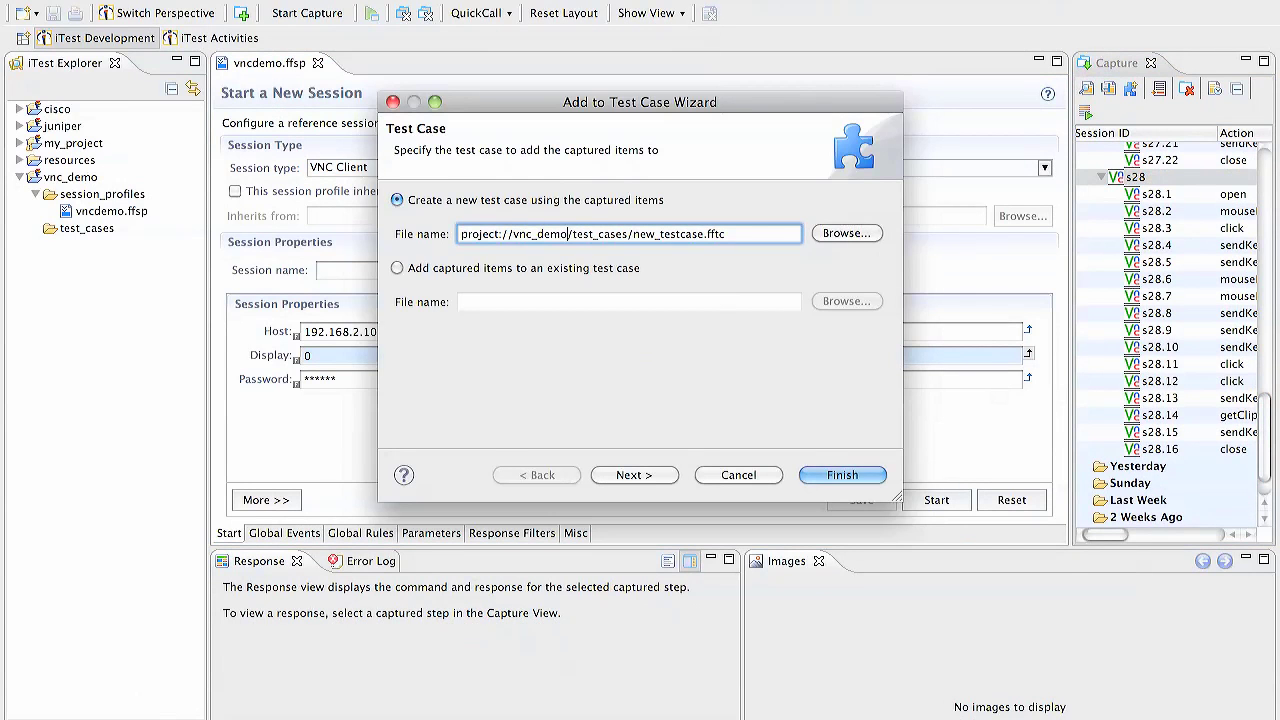
pyautogui.press('Return')
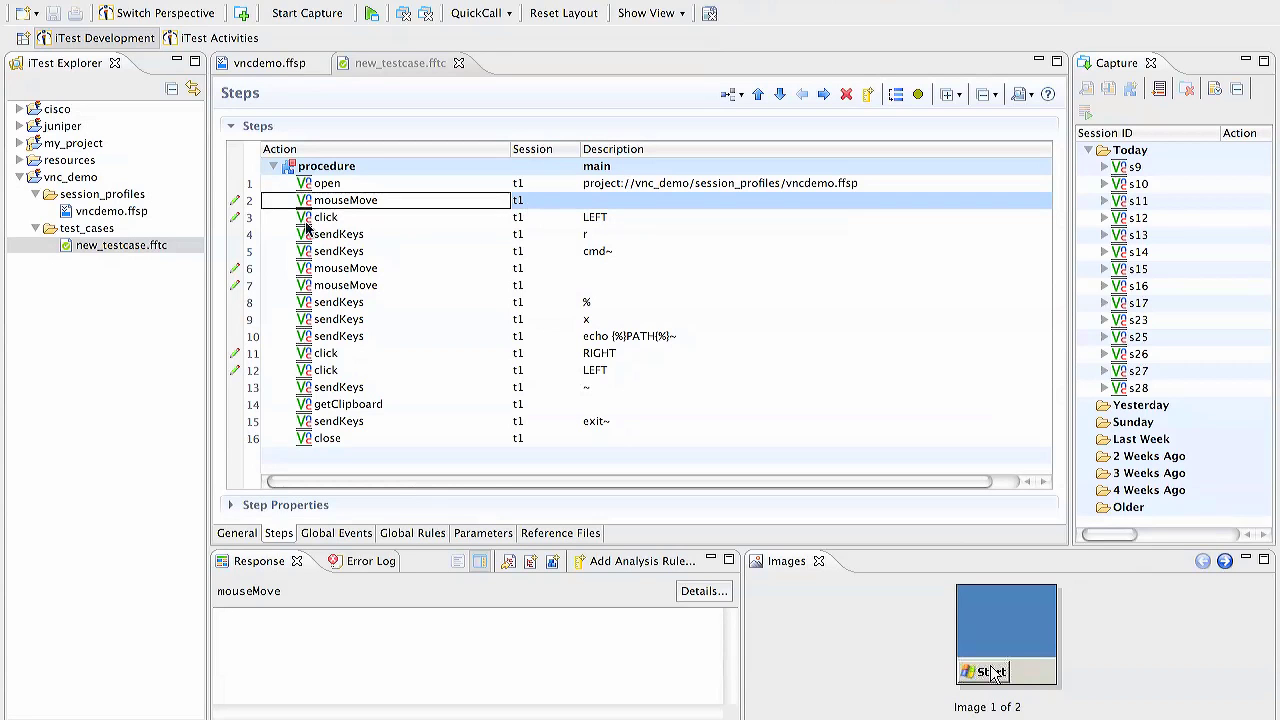
# - Insert a sleep step of 1 after the LEFT click step
pyautogui.click(279, 218)
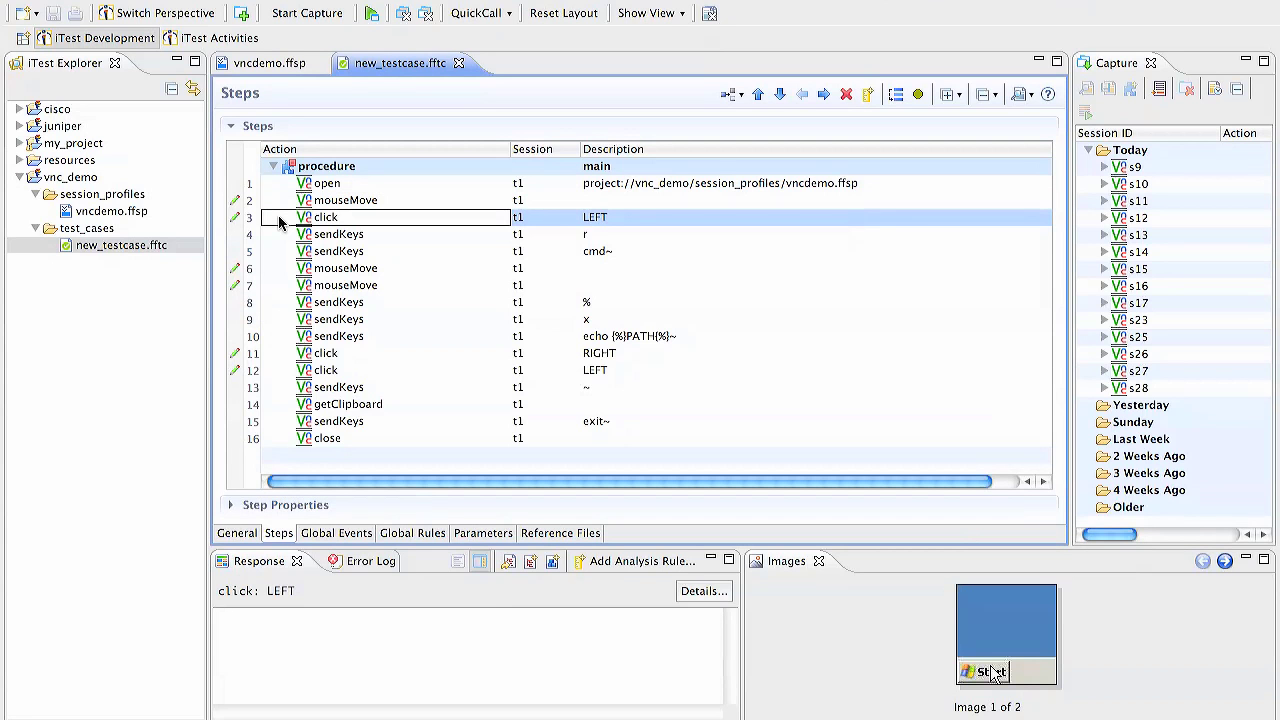
pyautogui.press('Insert')
pyautogui.write('sleep')
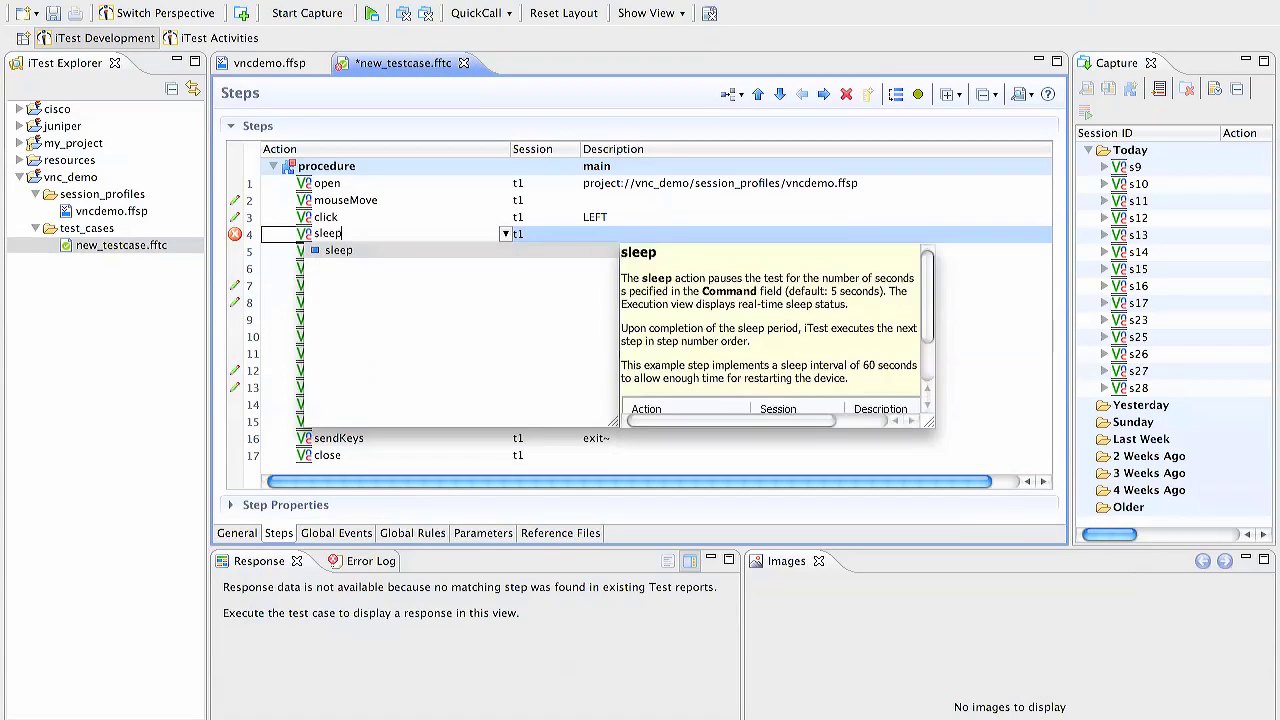
pyautogui.press('Return')
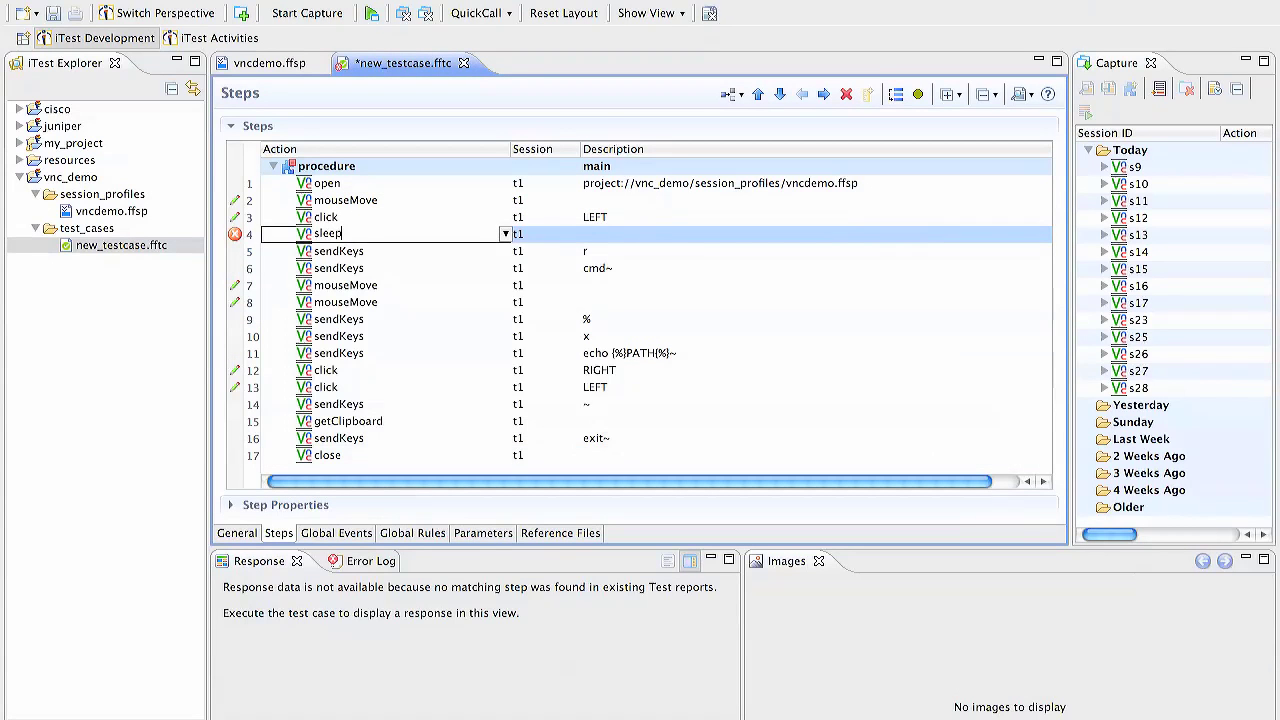
pyautogui.click(619, 238)
pyautogui.write('1')
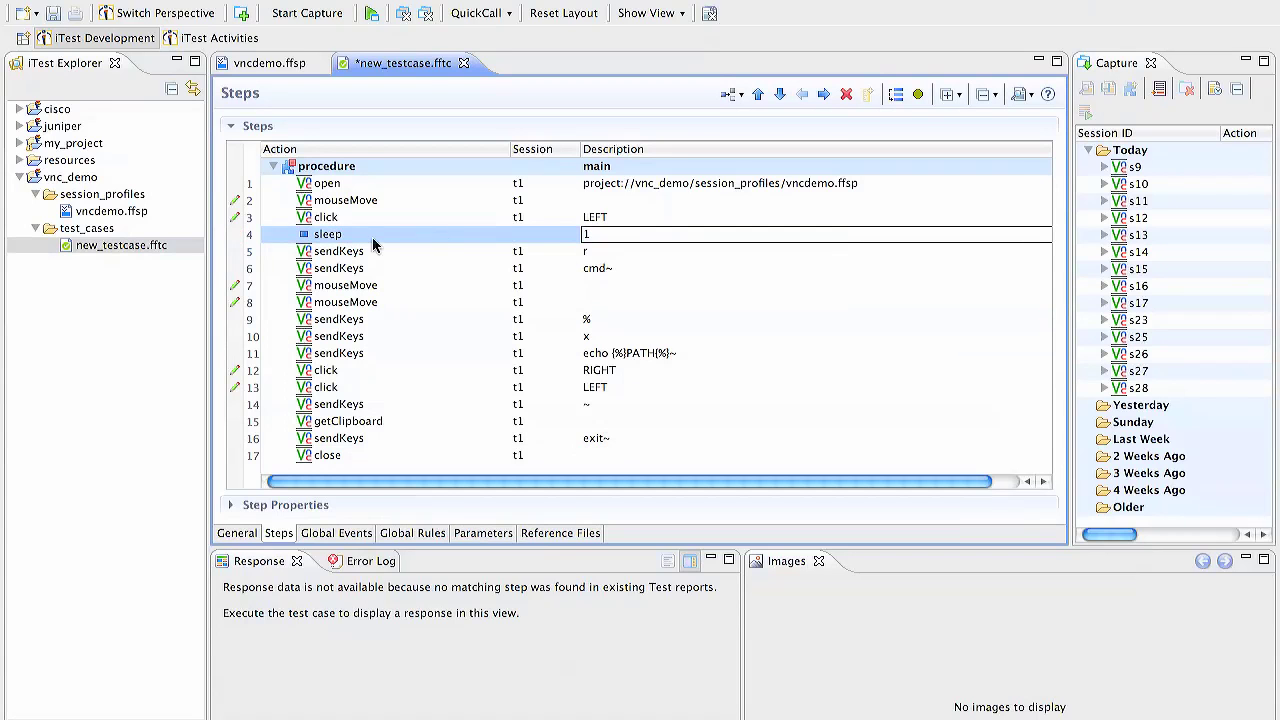
pyautogui.click(283, 251)
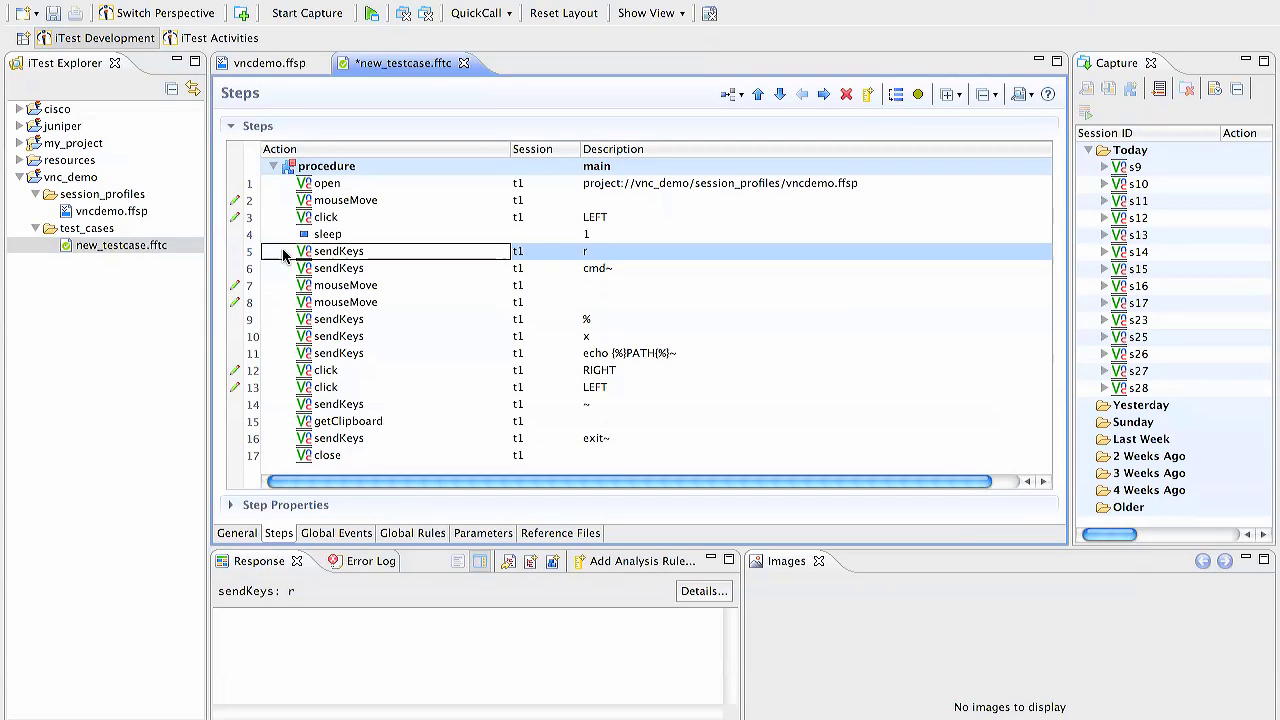
# - Insert another sleep step of 1 below sendKeys r
pyautogui.press('Return')
pyautogui.write('sleep')
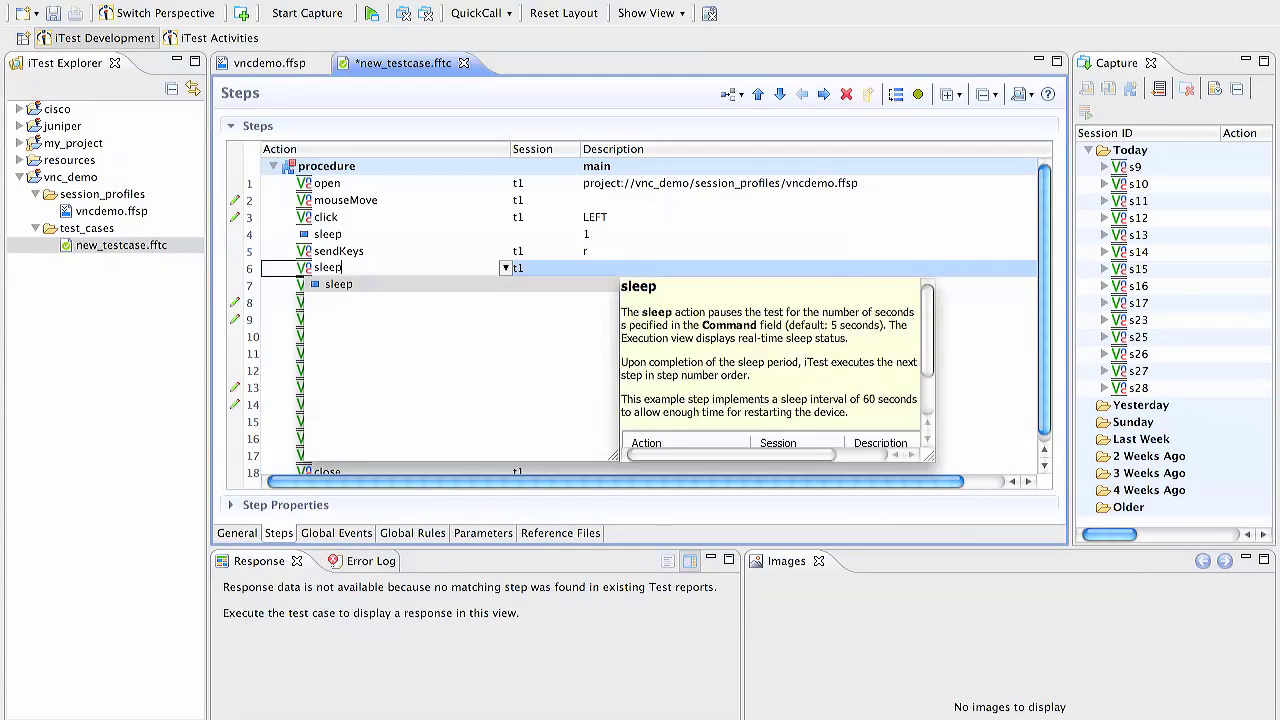
pyautogui.press('Return')
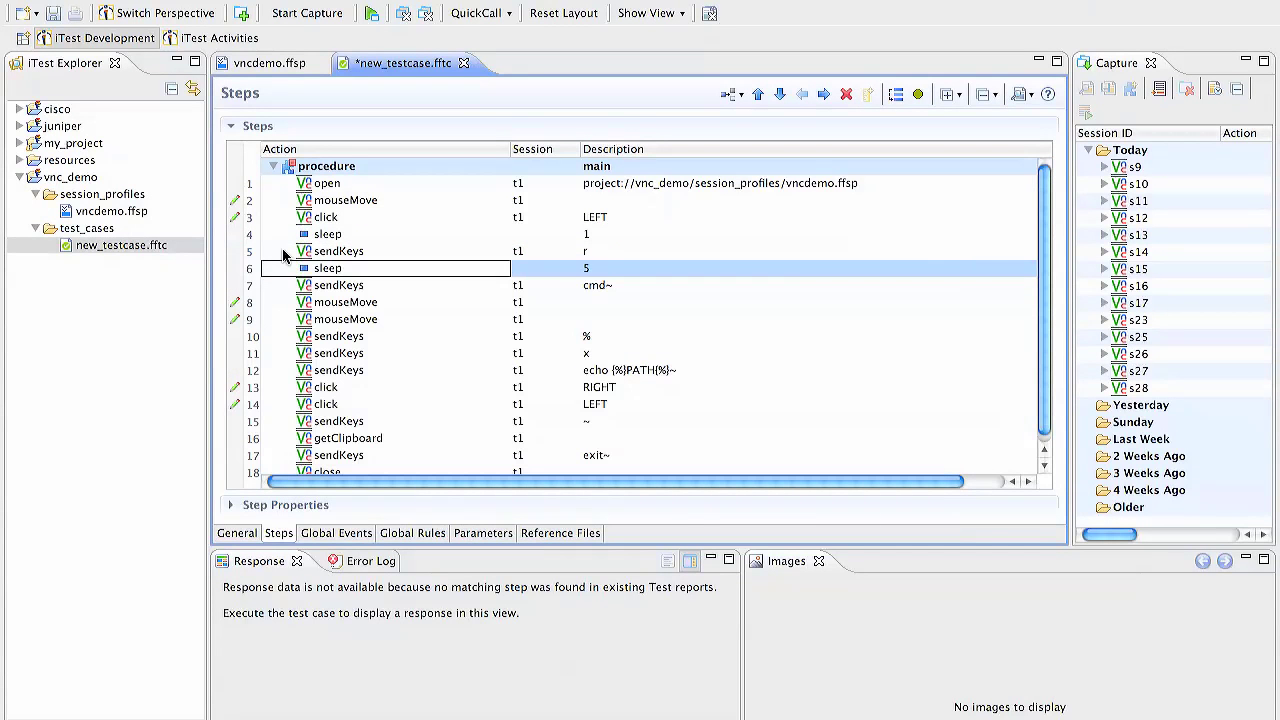
pyautogui.click(612, 270)
pyautogui.write('1')
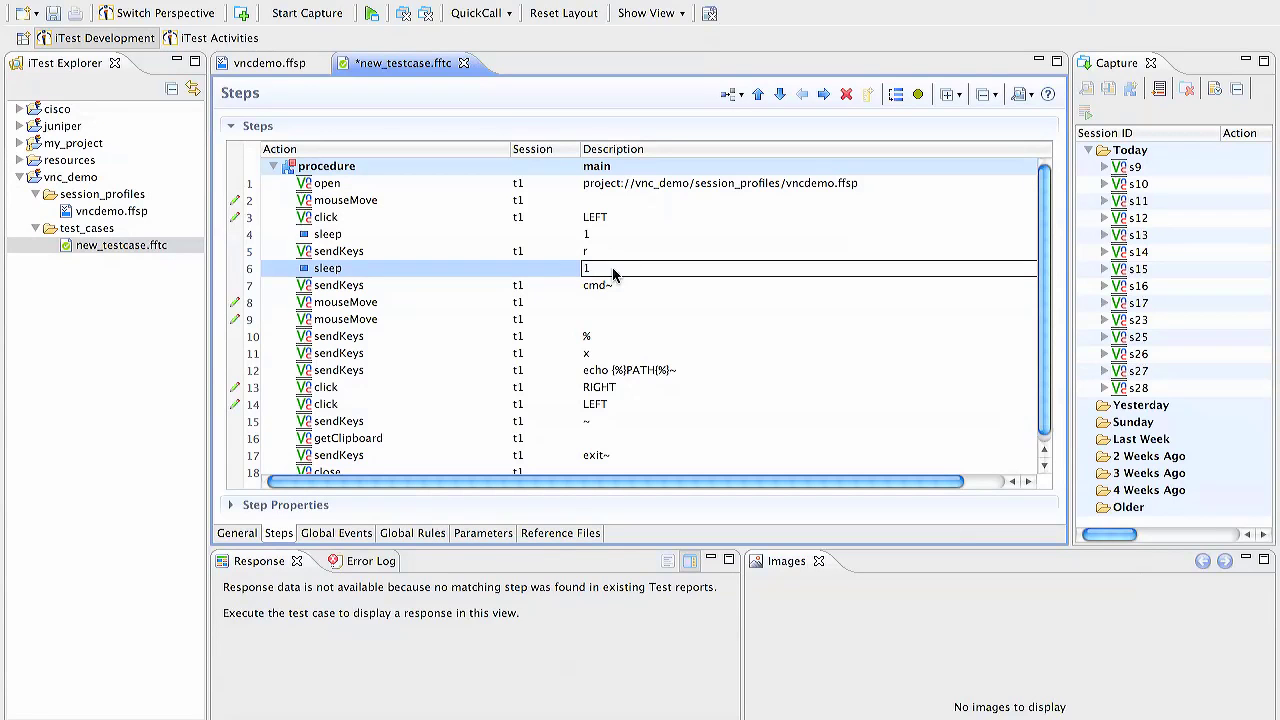
pyautogui.click(277, 288)
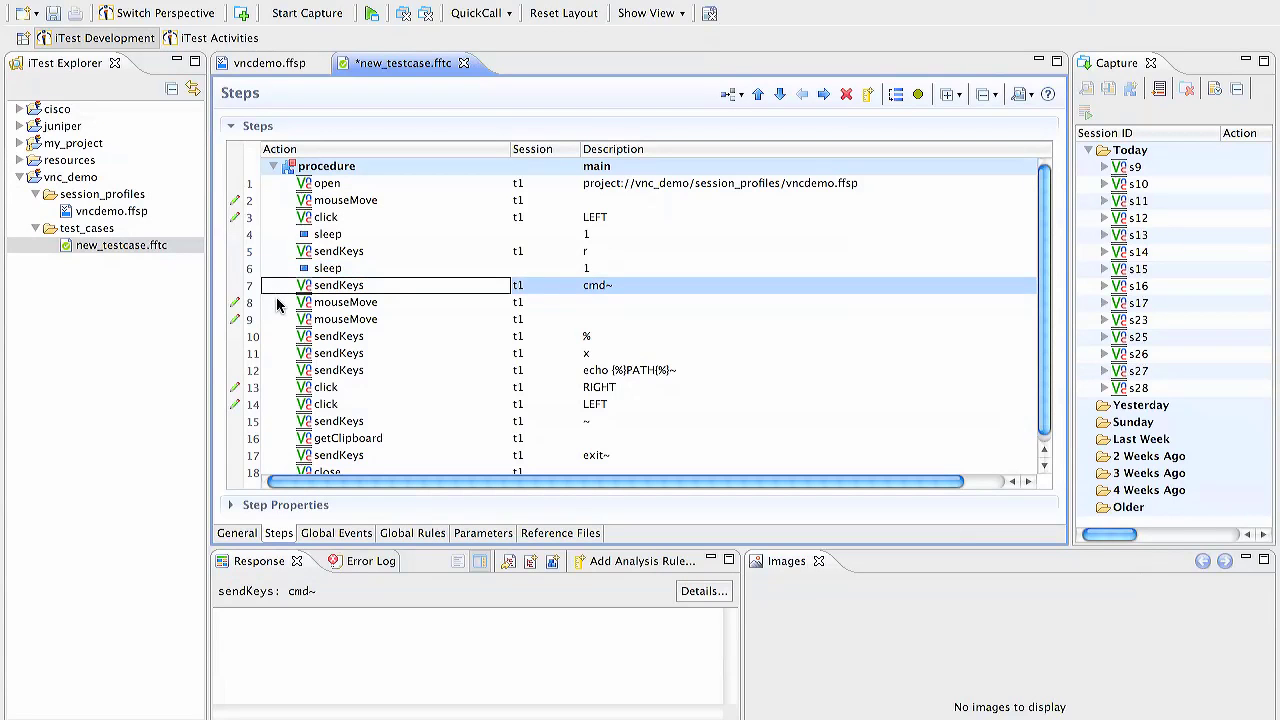
pyautogui.click(272, 302)
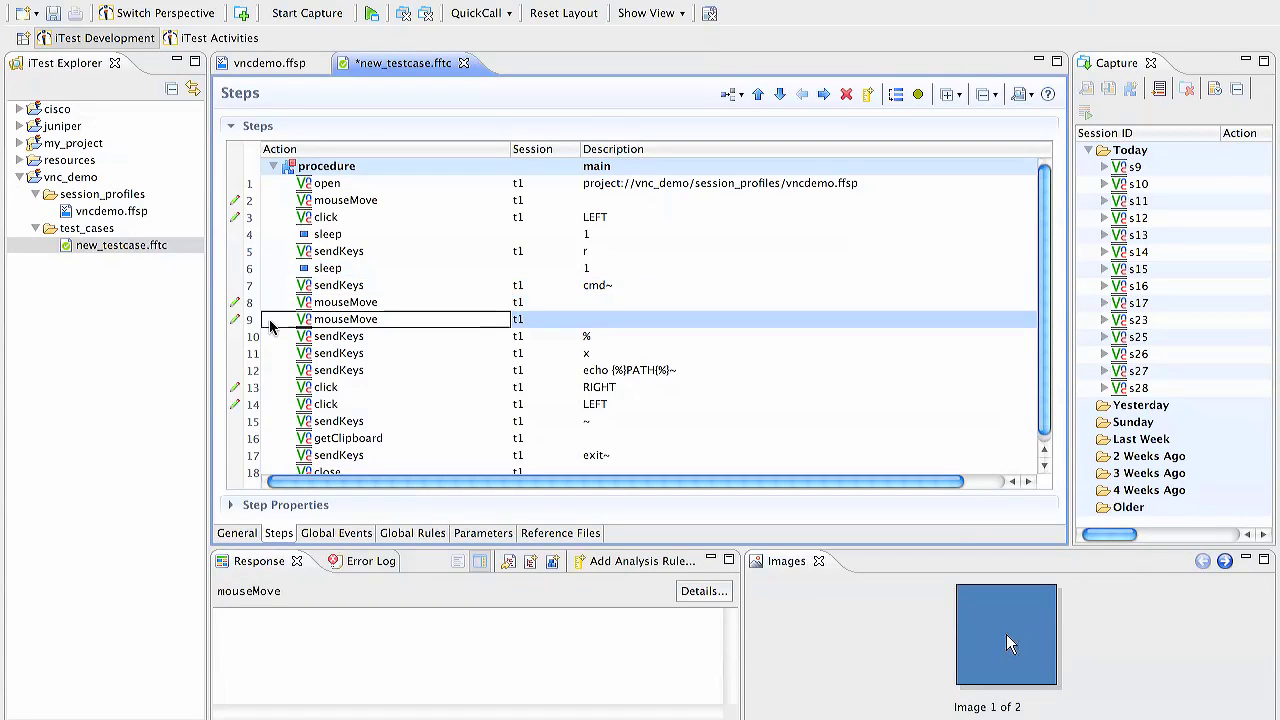
# - Delete the two mouseMove steps
pyautogui.click(272, 307)
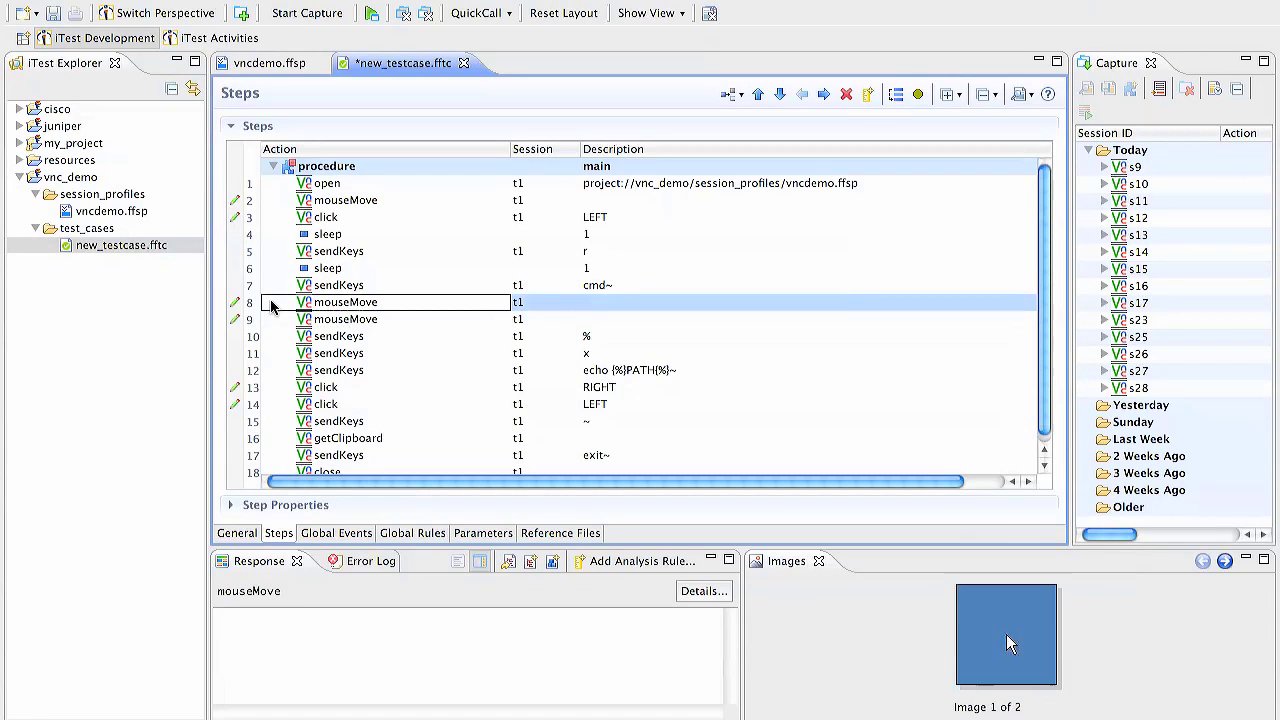
pyautogui.hotkey('shift', 'Down')
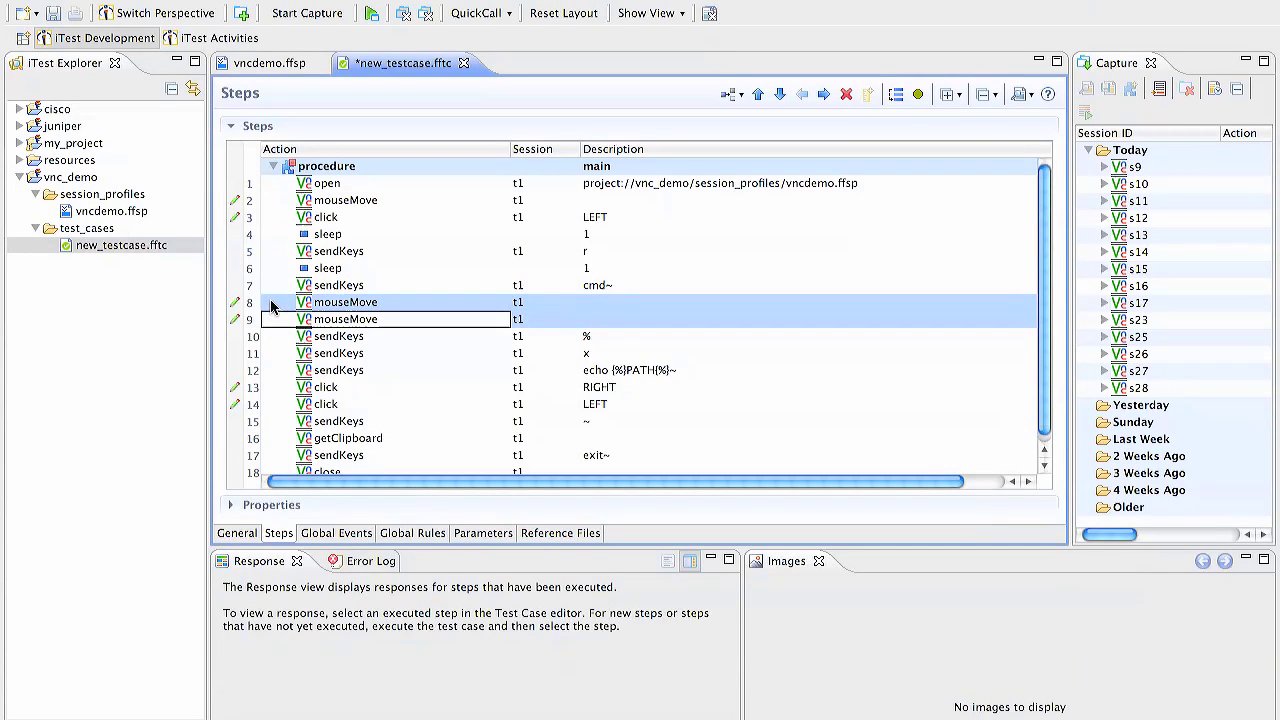
pyautogui.press('Delete')
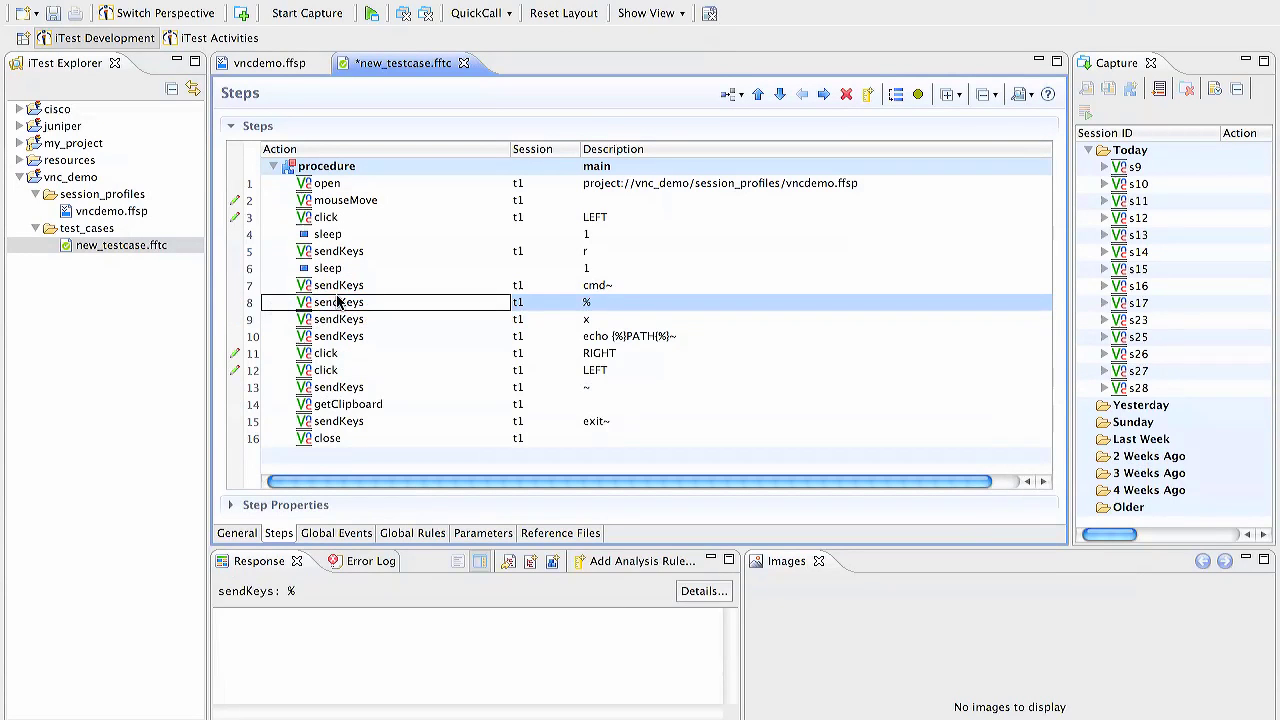
# - Insert a sleep step of 2 after sendKeys cmd~
pyautogui.click(267, 285)
pyautogui.press('Insert')
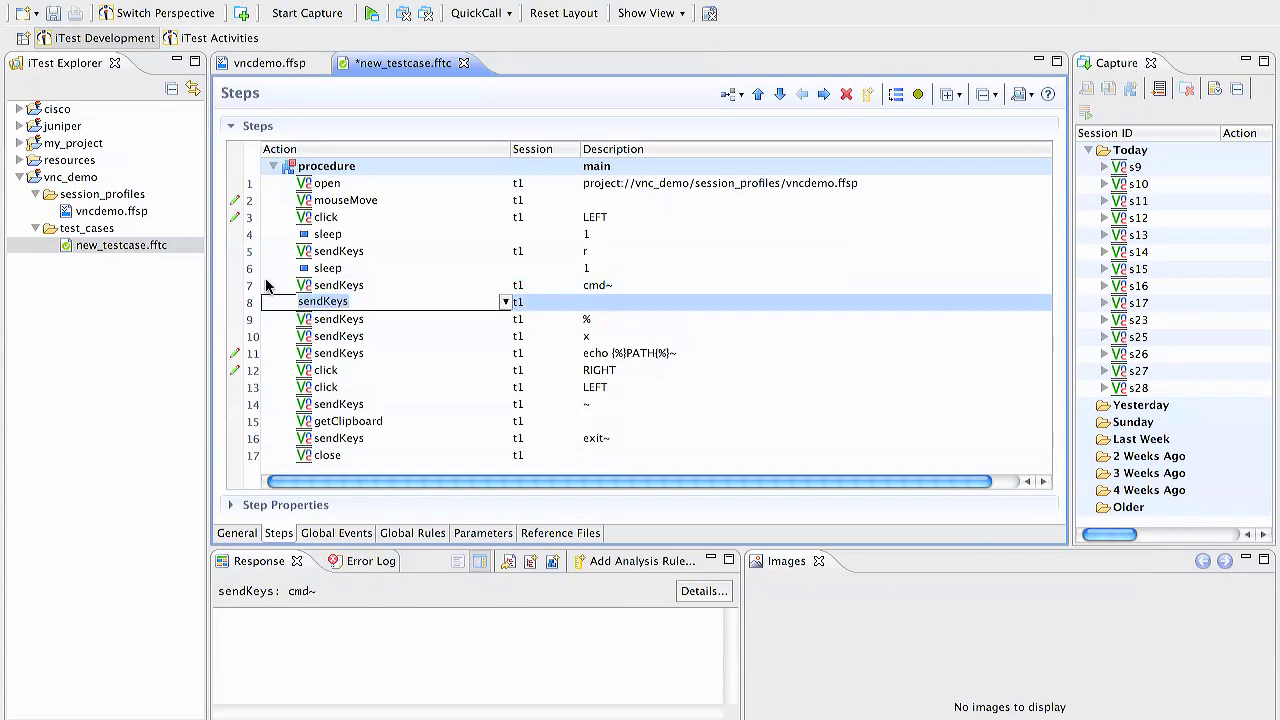
pyautogui.write('sle')
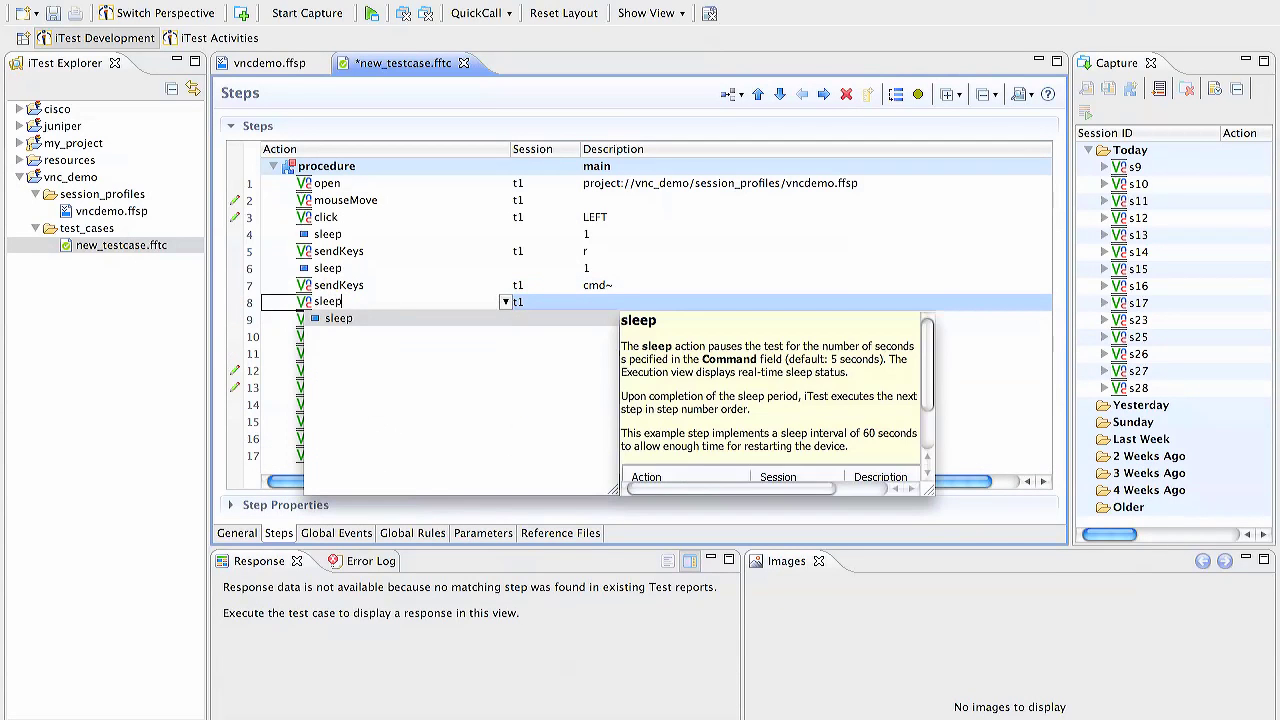
pyautogui.write('ep')
pyautogui.press('Return')
pyautogui.press('Tab')
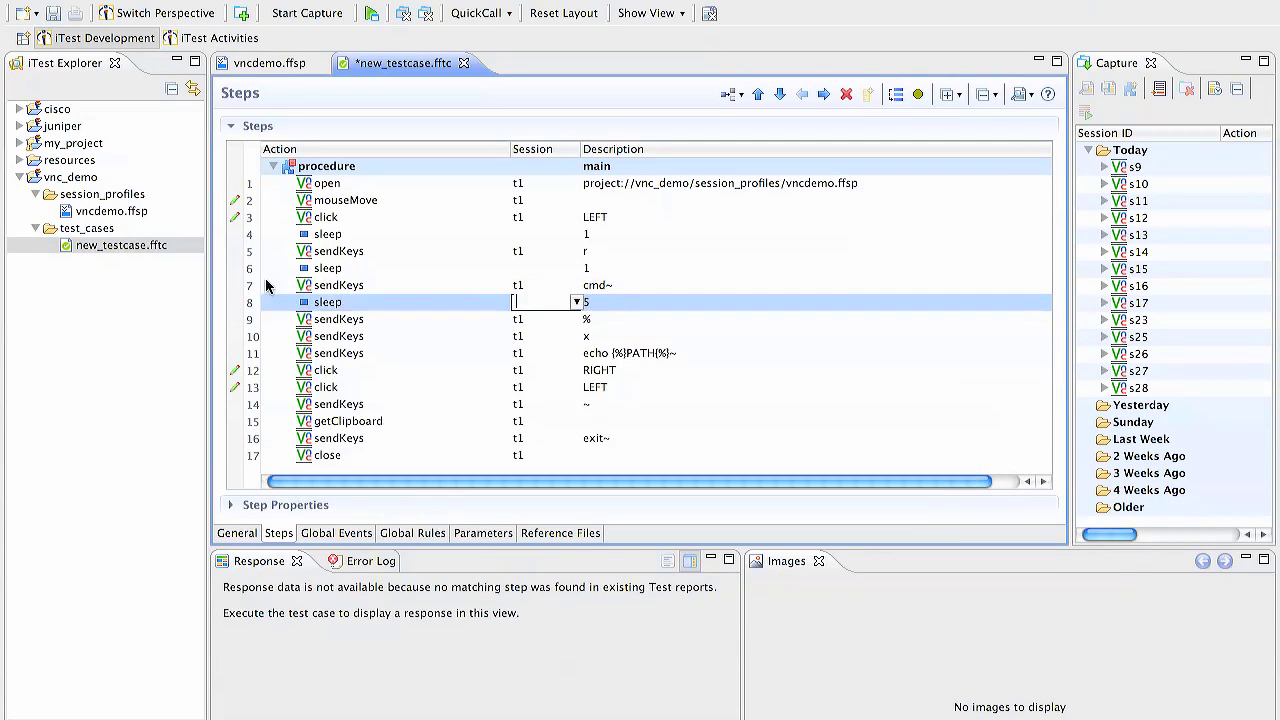
pyautogui.click(600, 318)
pyautogui.click(607, 310)
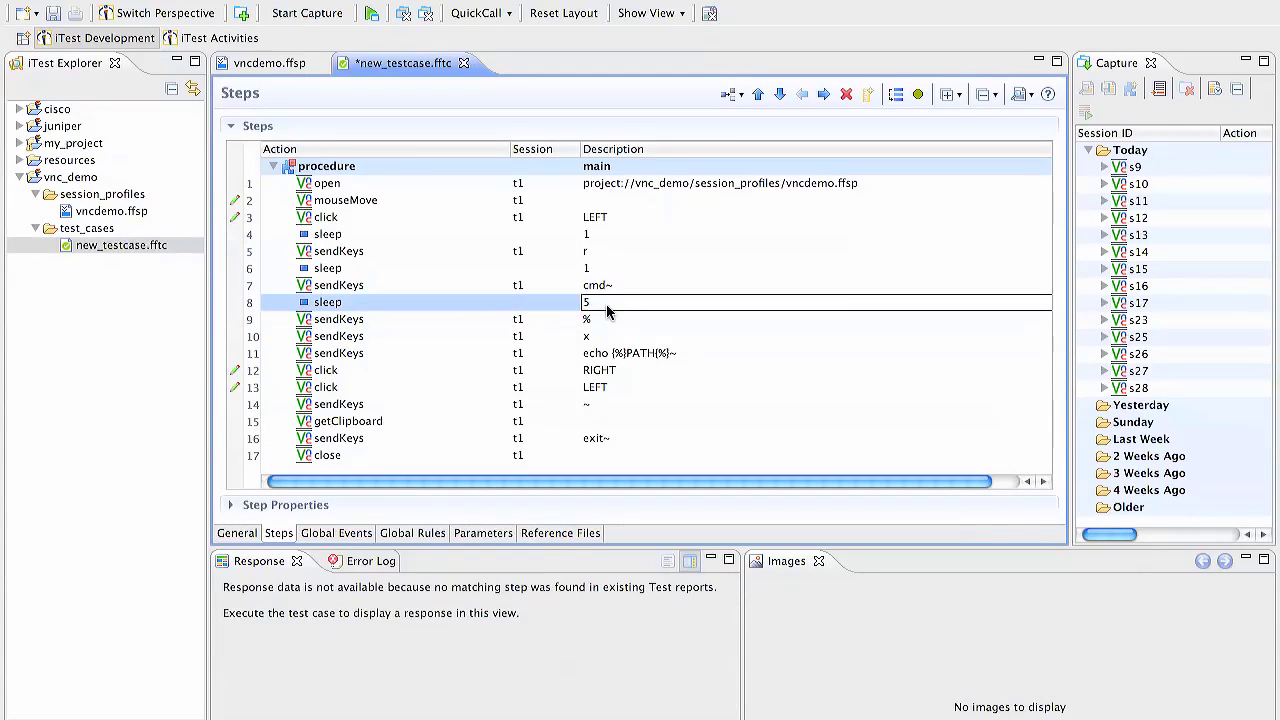
pyautogui.press('BackSpace')
pyautogui.write('2')
pyautogui.click(282, 319)
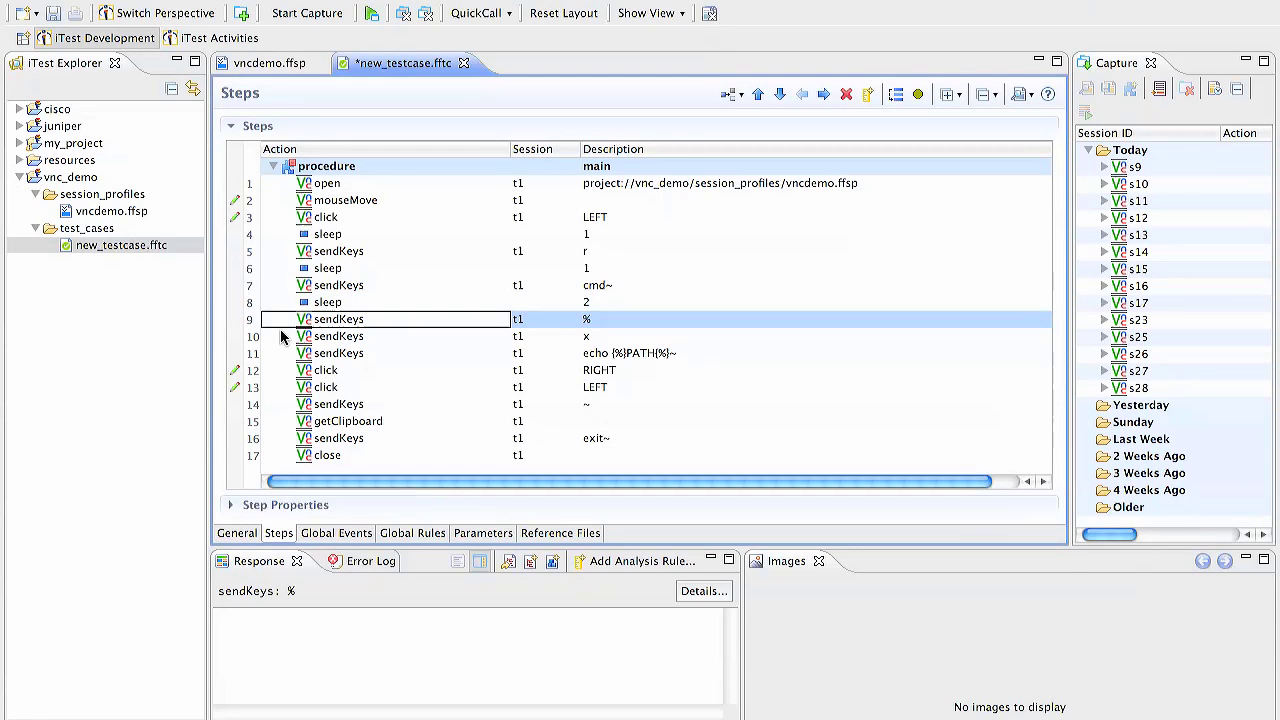
# - Escape the sendKeys % keystroke as {%} and delete the redundant sendKeys x step
pyautogui.keyDown('shift'); pyautogui.click(281, 330); pyautogui.keyUp('shift')
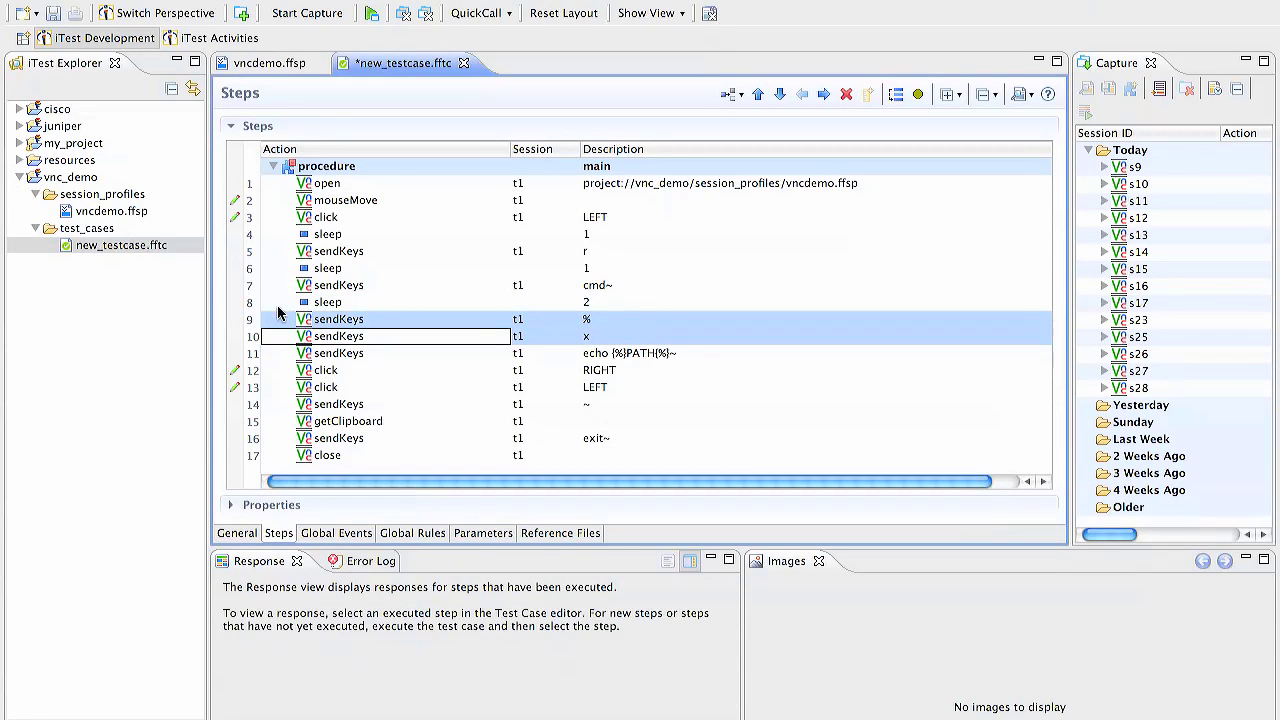
pyautogui.click(273, 300)
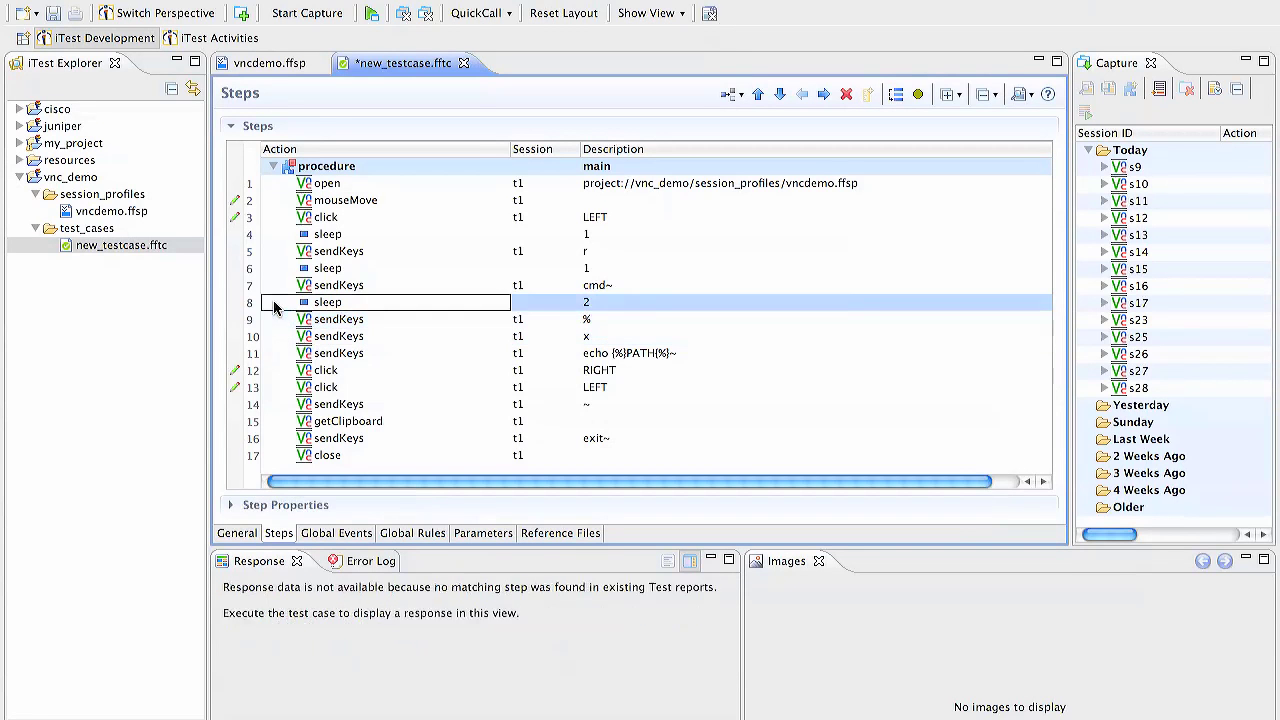
pyautogui.click(274, 317)
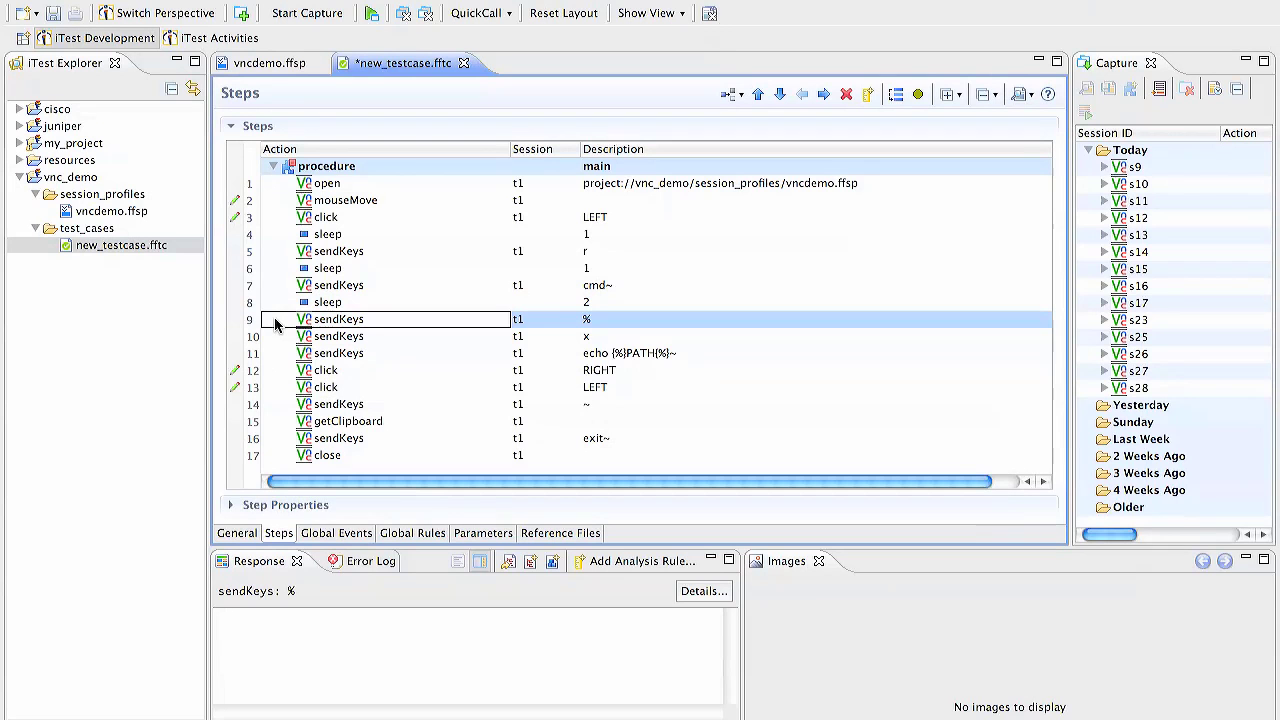
pyautogui.click(274, 334)
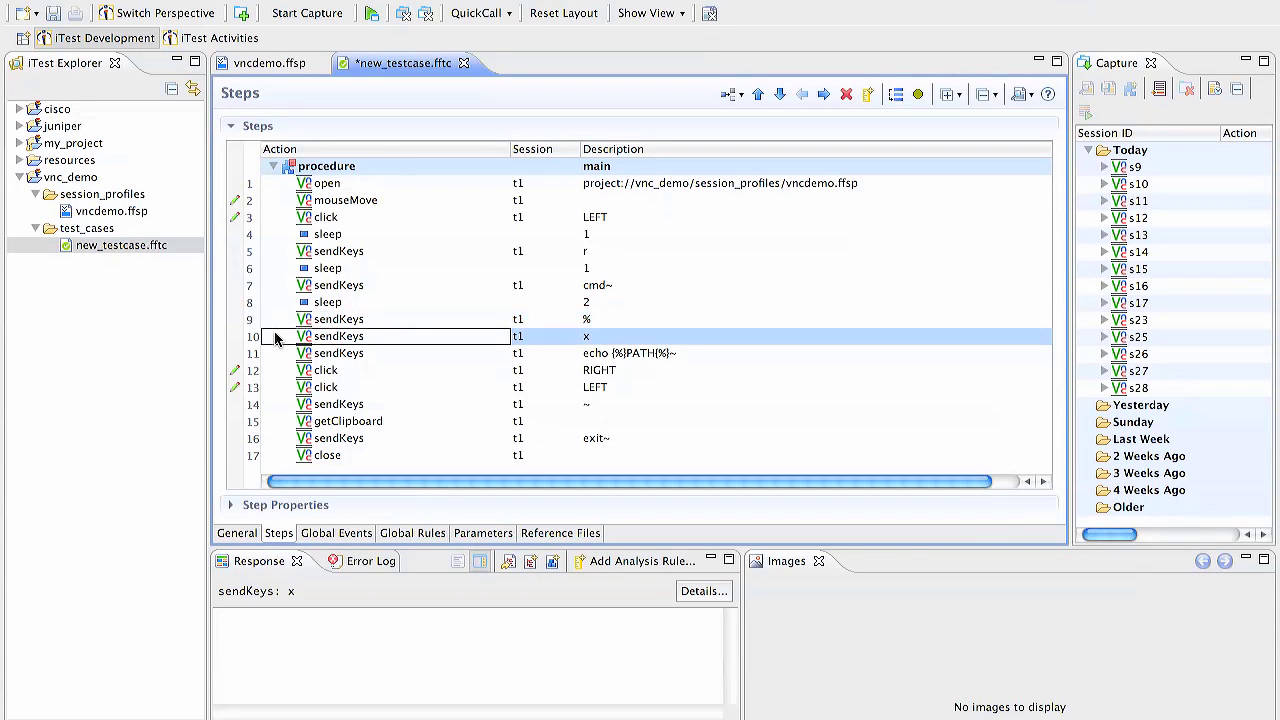
pyautogui.click(278, 318)
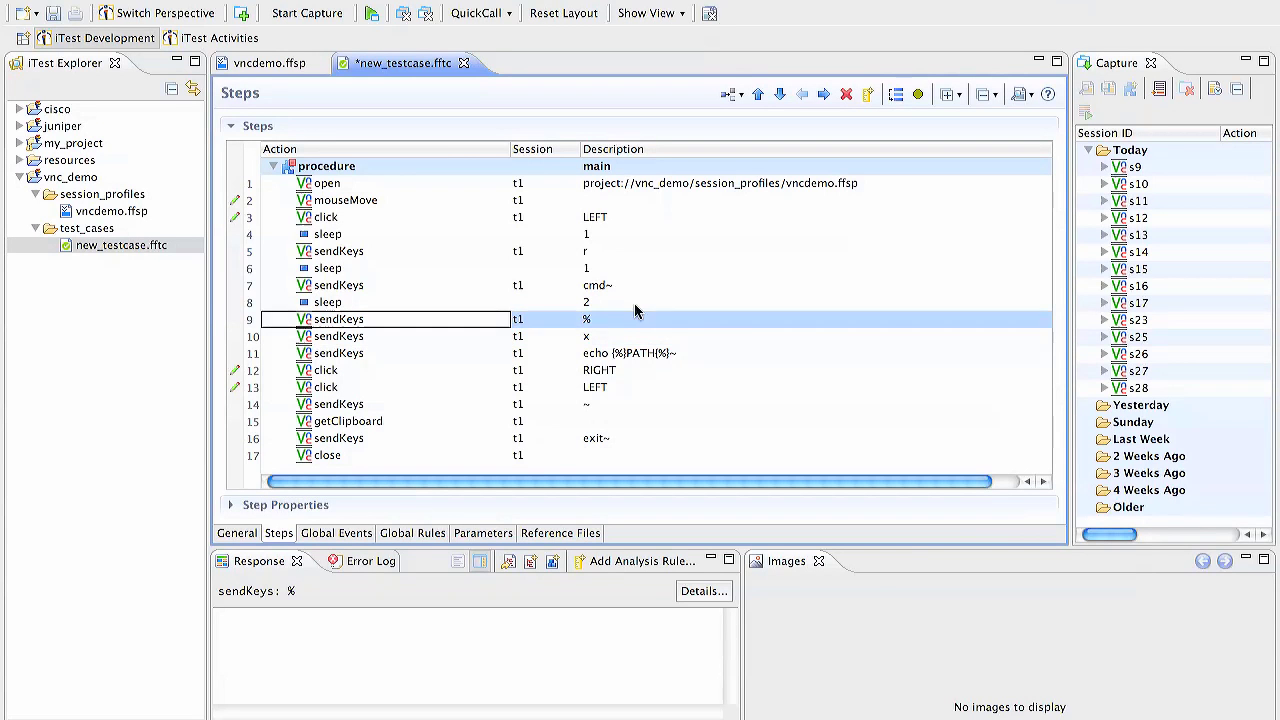
pyautogui.click(607, 323)
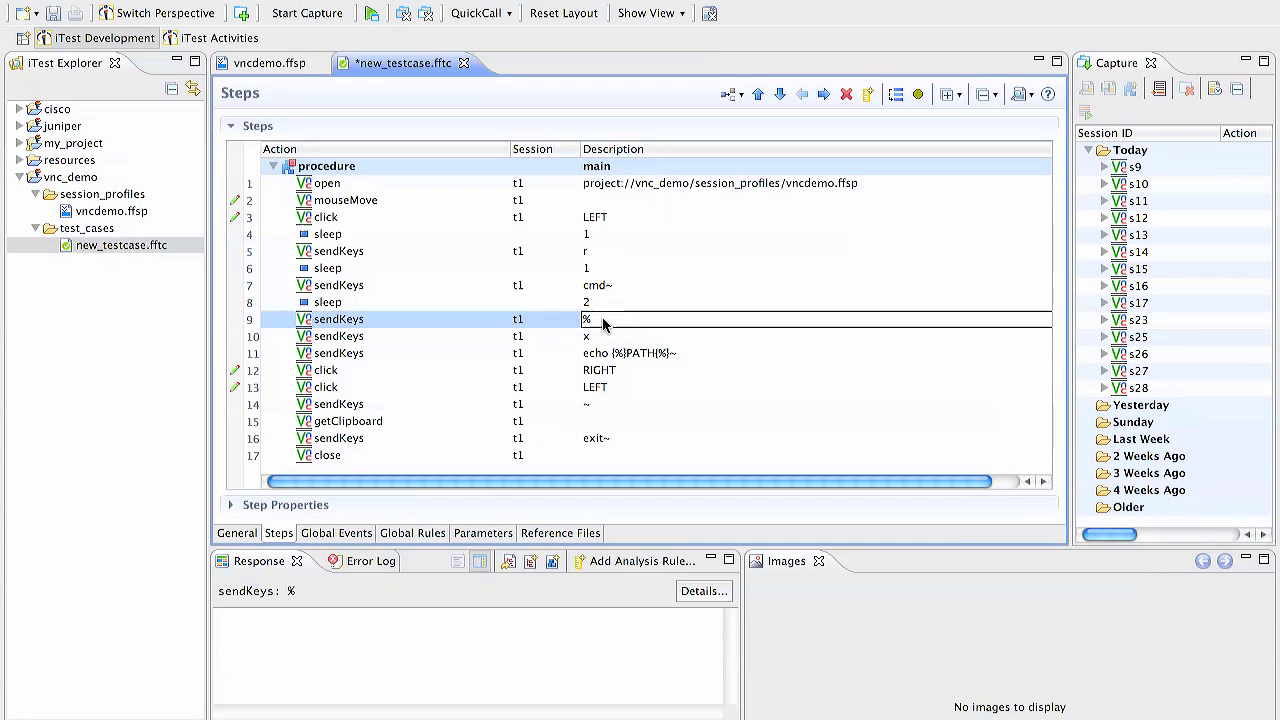
pyautogui.press('Home')
pyautogui.write('{%')
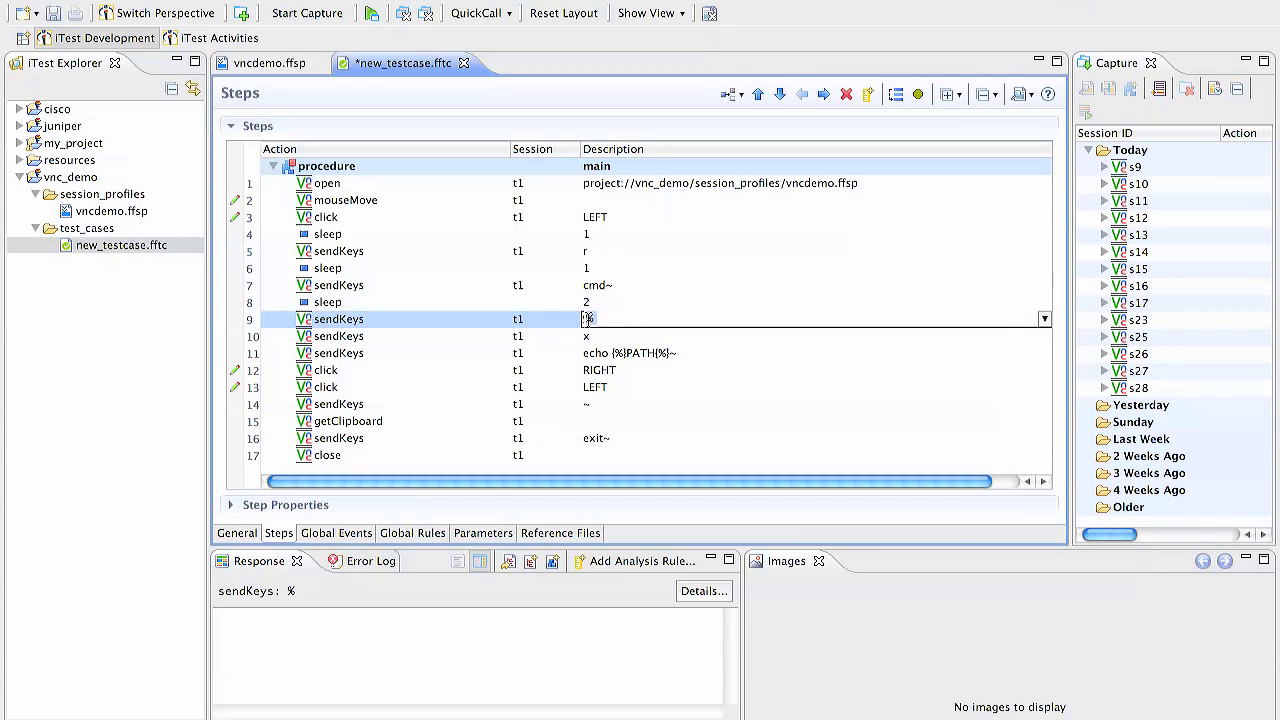
pyautogui.write('}x')
pyautogui.press('Return')
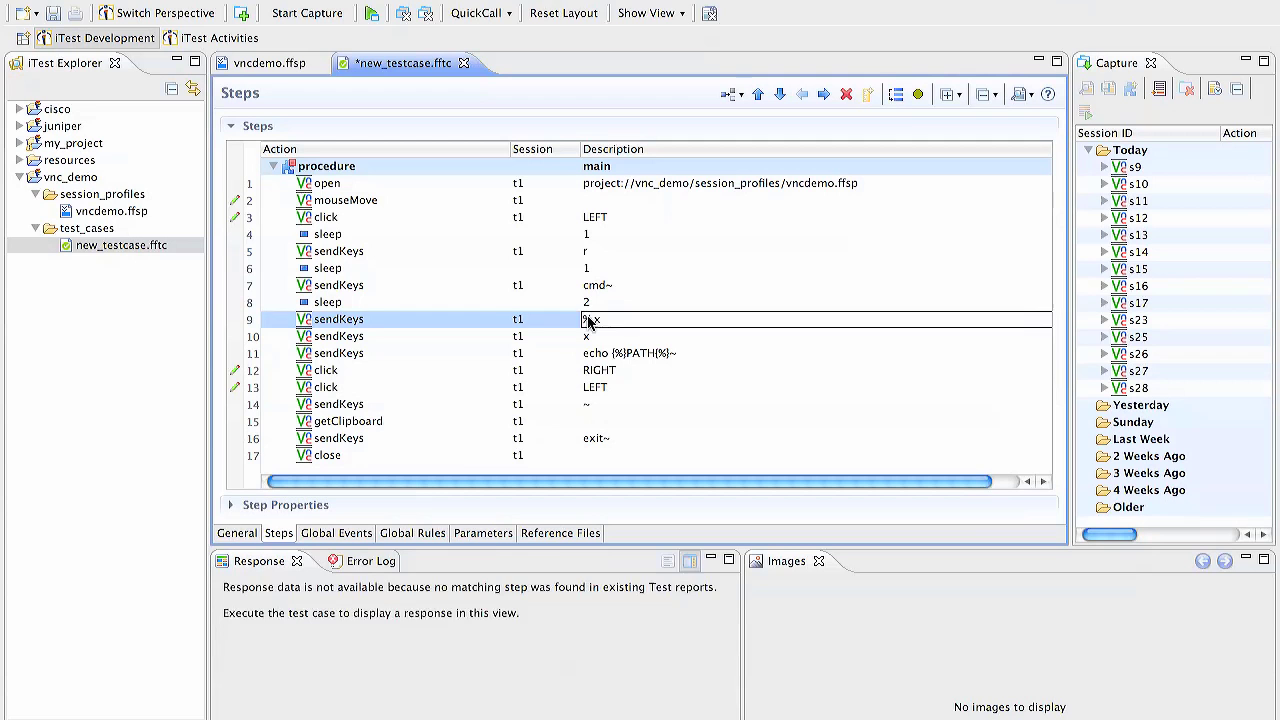
pyautogui.click(273, 340)
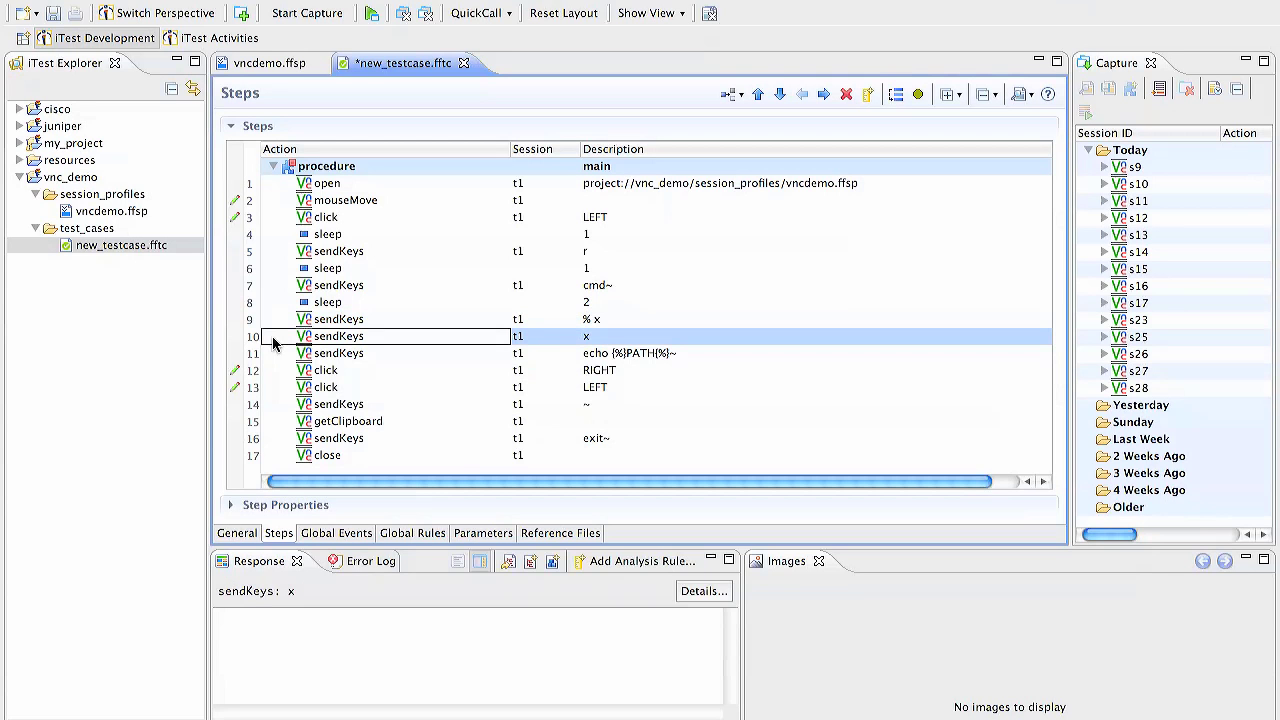
pyautogui.press('Delete')
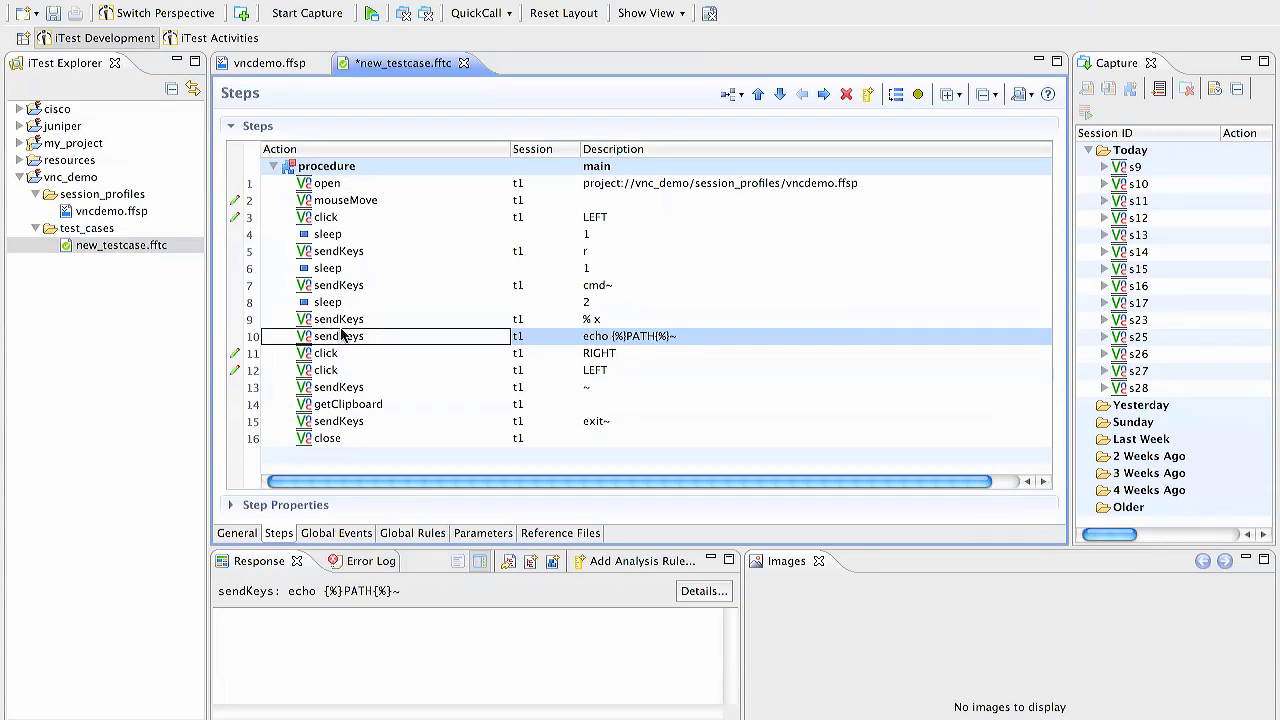
# - Review the RIGHT and LEFT click steps, then add a sleep of 2 after sendKeys ~
pyautogui.click(279, 357)
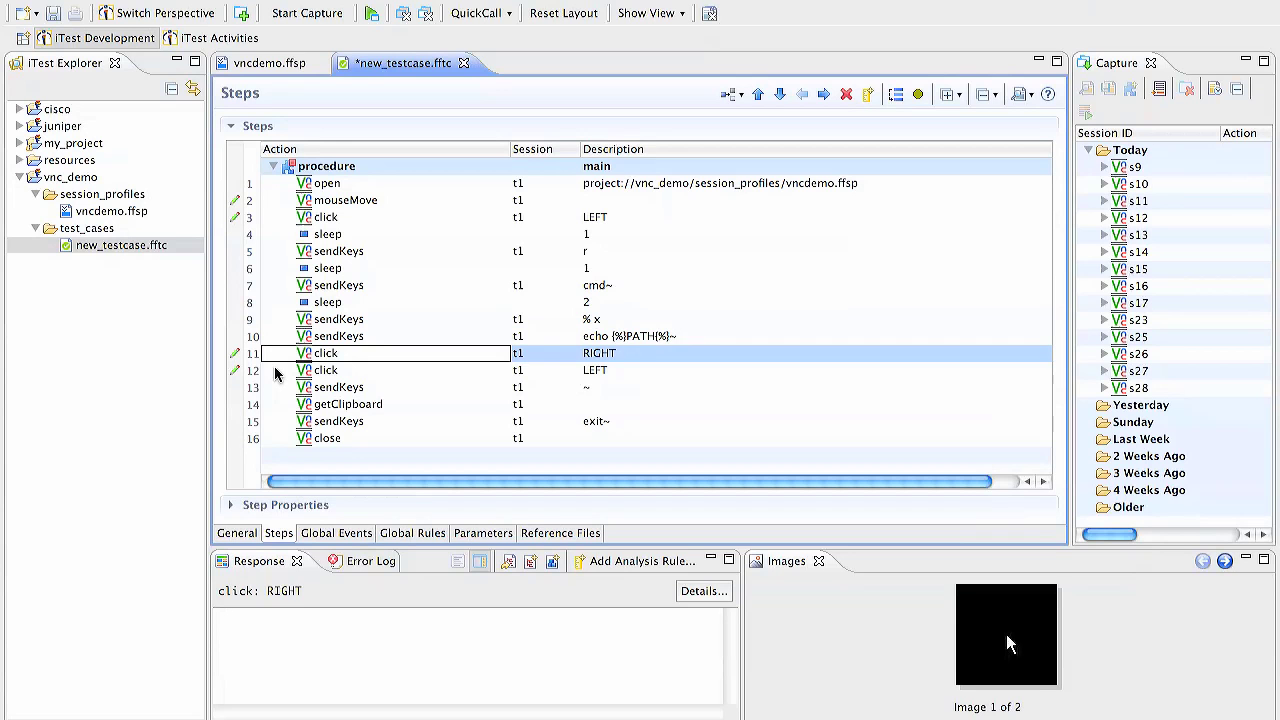
pyautogui.click(274, 370)
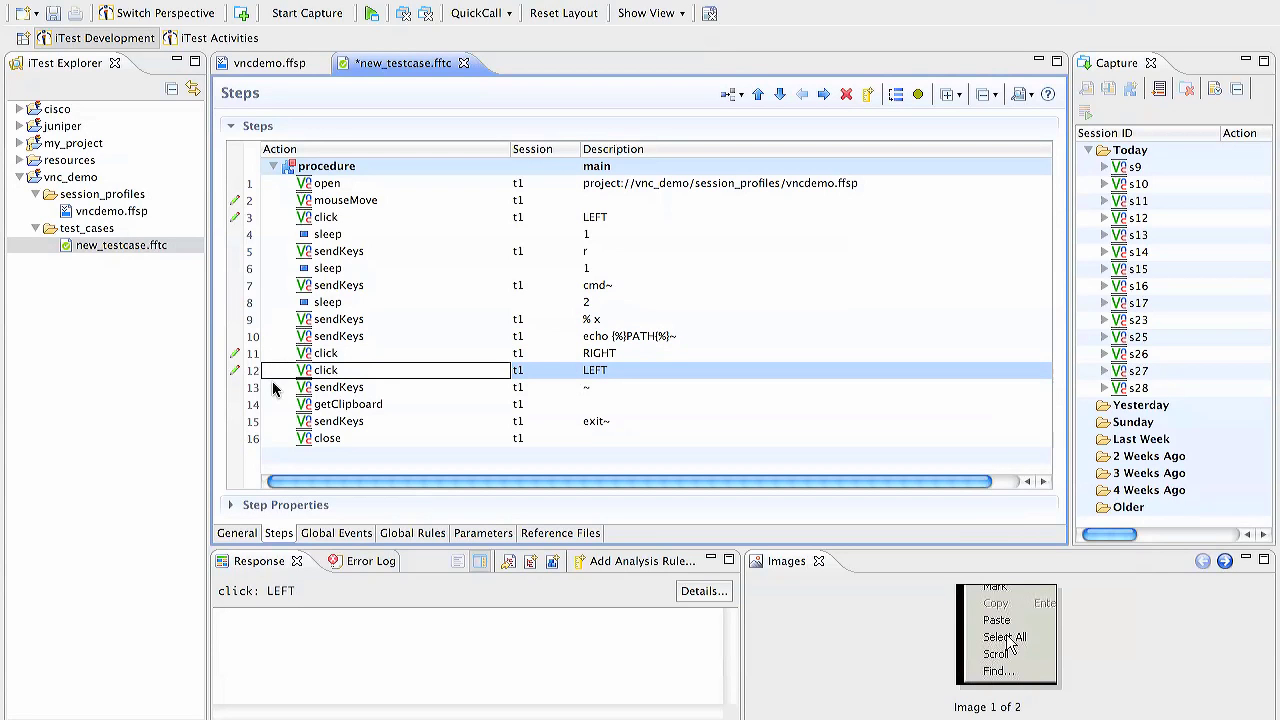
pyautogui.click(272, 383)
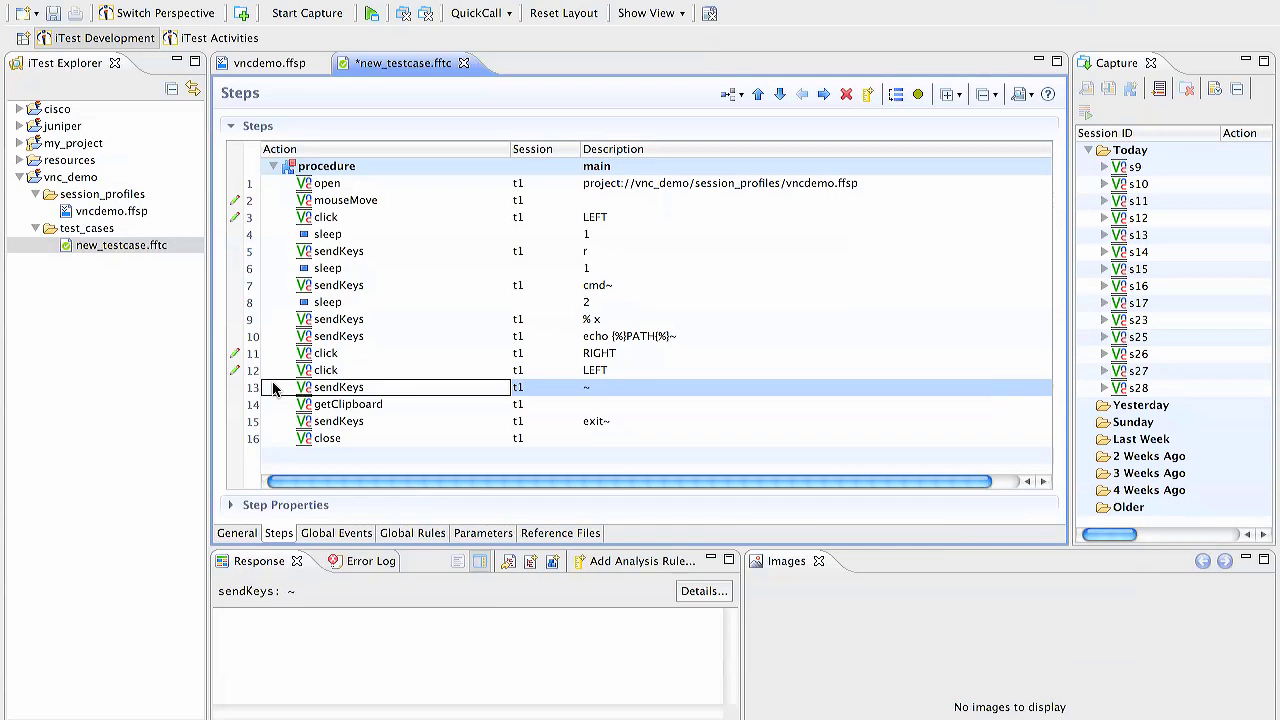
pyautogui.press('Return')
pyautogui.write('sleep')
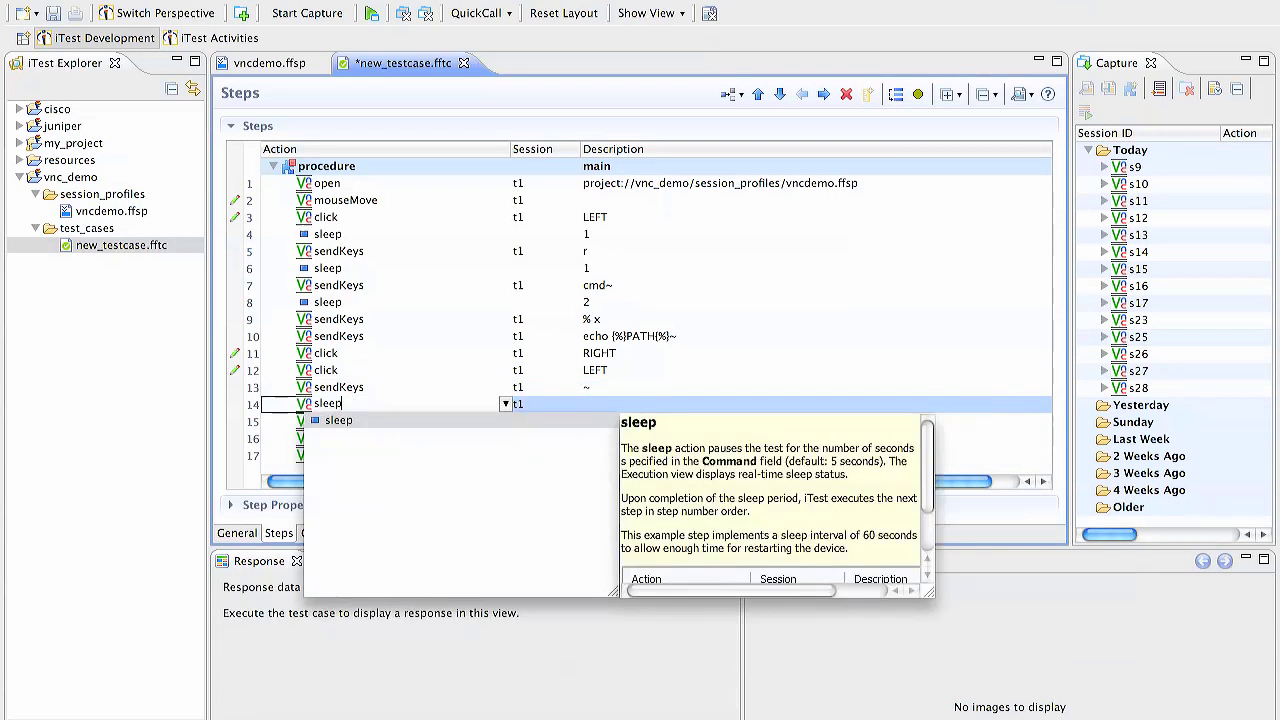
pyautogui.press('Return')
pyautogui.click(615, 405)
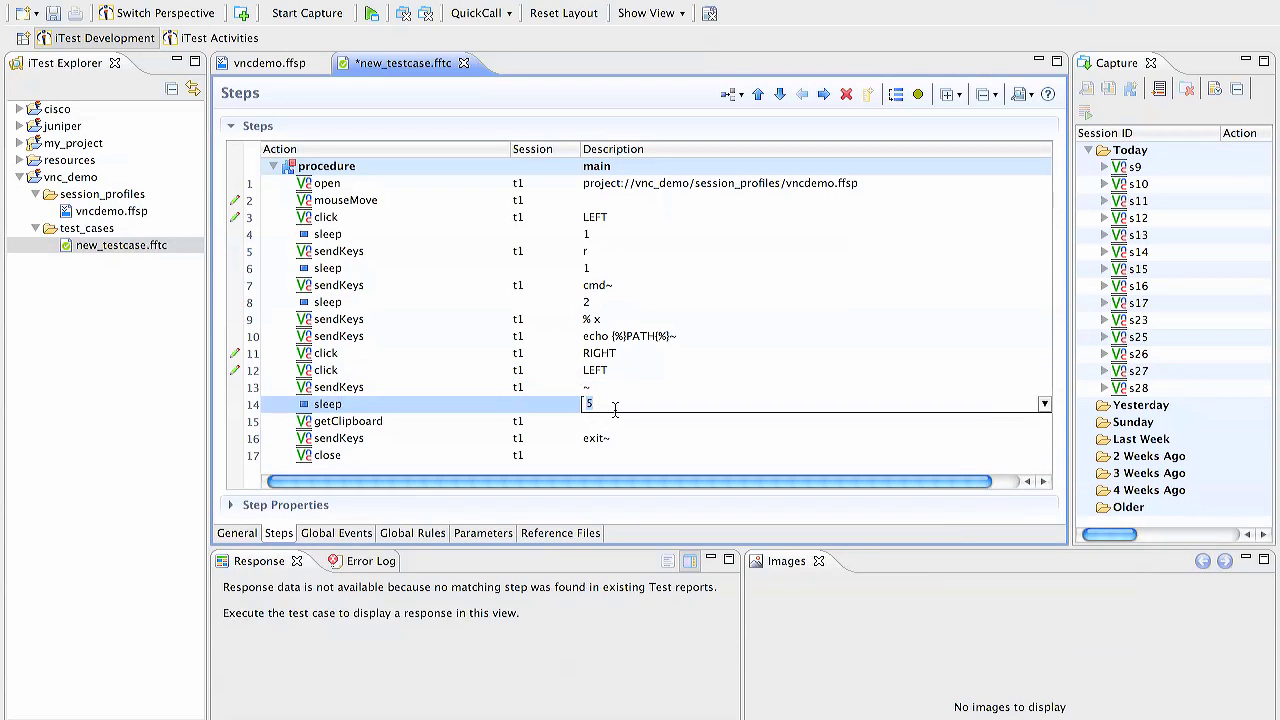
pyautogui.write('2')
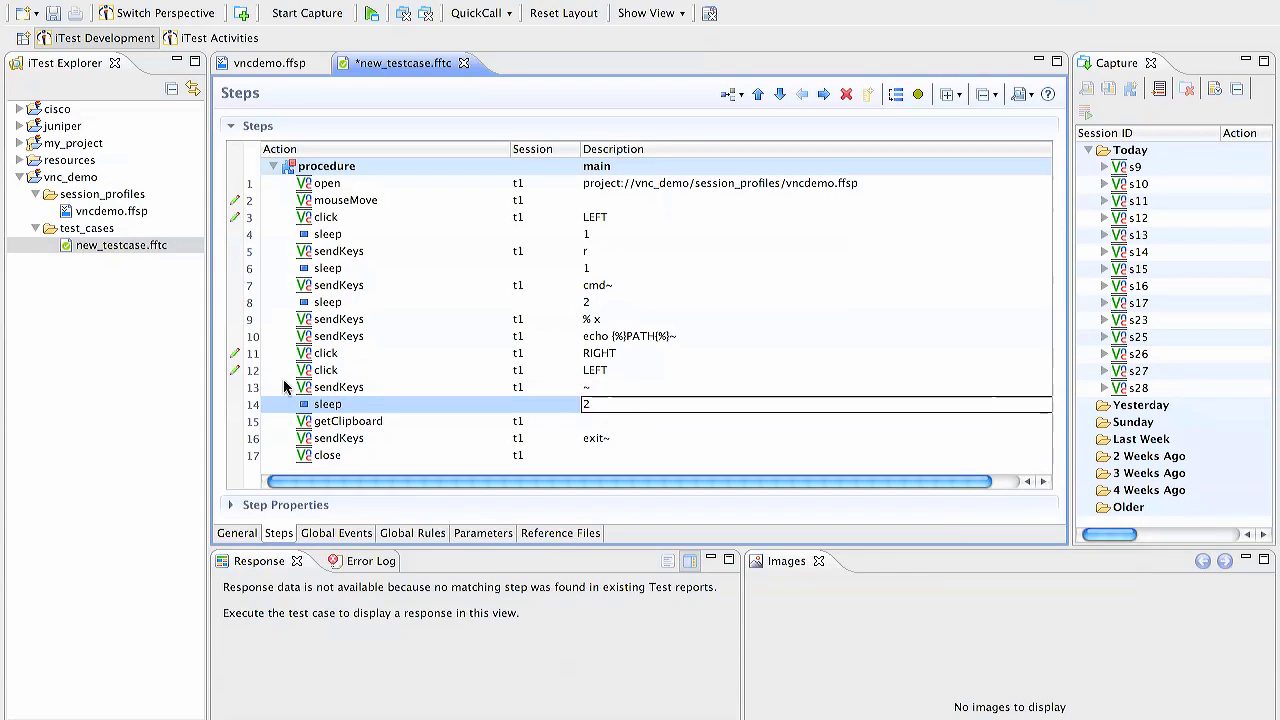
pyautogui.click(274, 418)
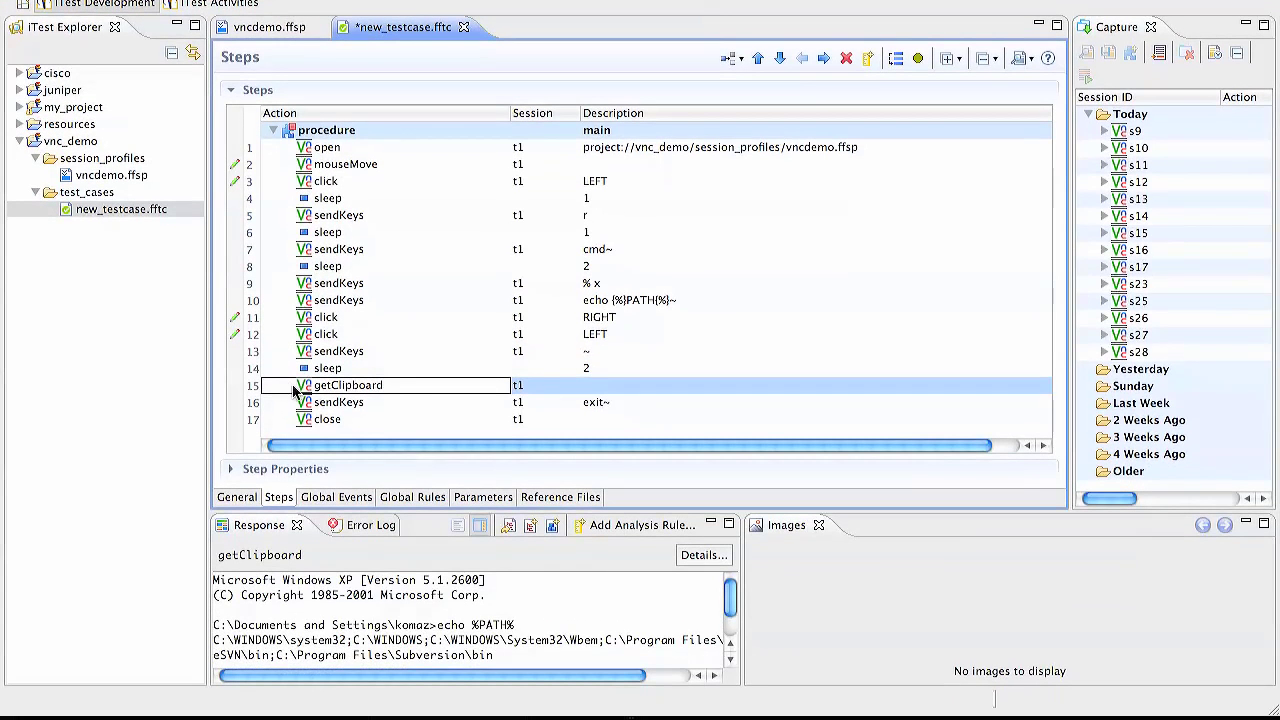
# - Add a Contains > Compare analysis rule on the selected C:\Program Files\Subversion\bin console text
pyautogui.scroll(-1, 346, 613)
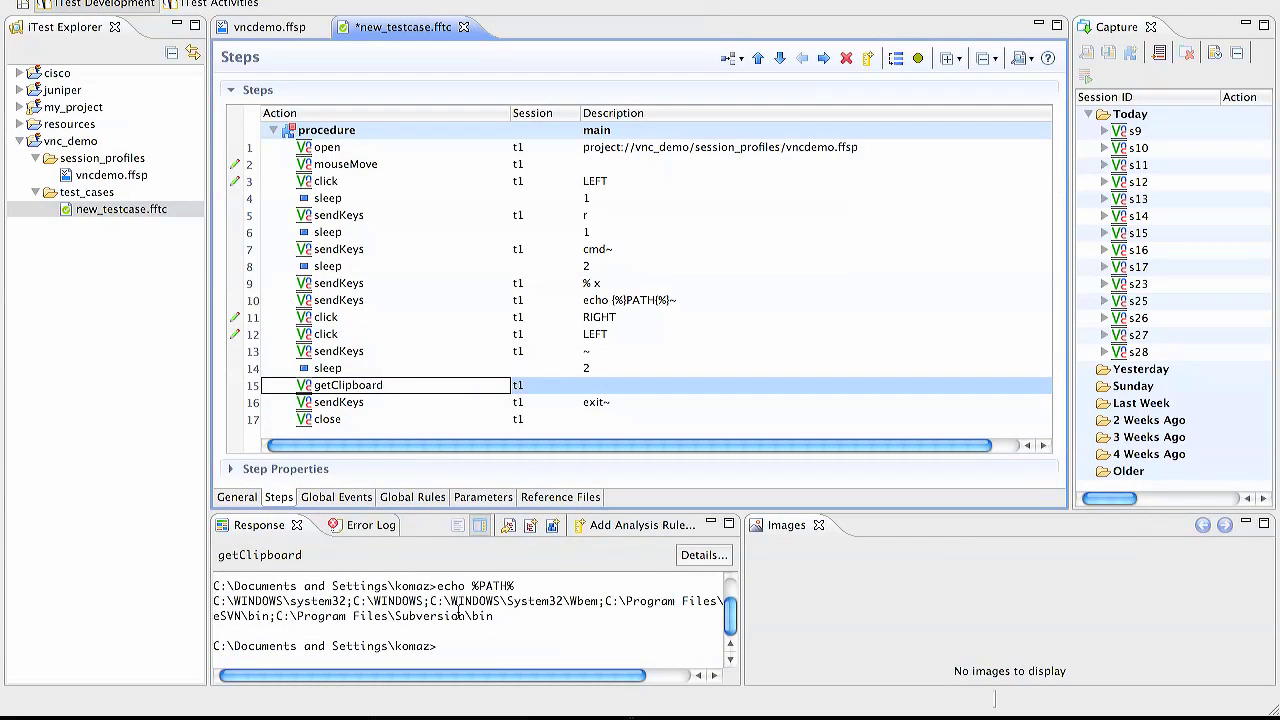
pyautogui.moveTo(494, 616); pyautogui.dragTo(277, 616)
pyautogui.rightClick(378, 618)
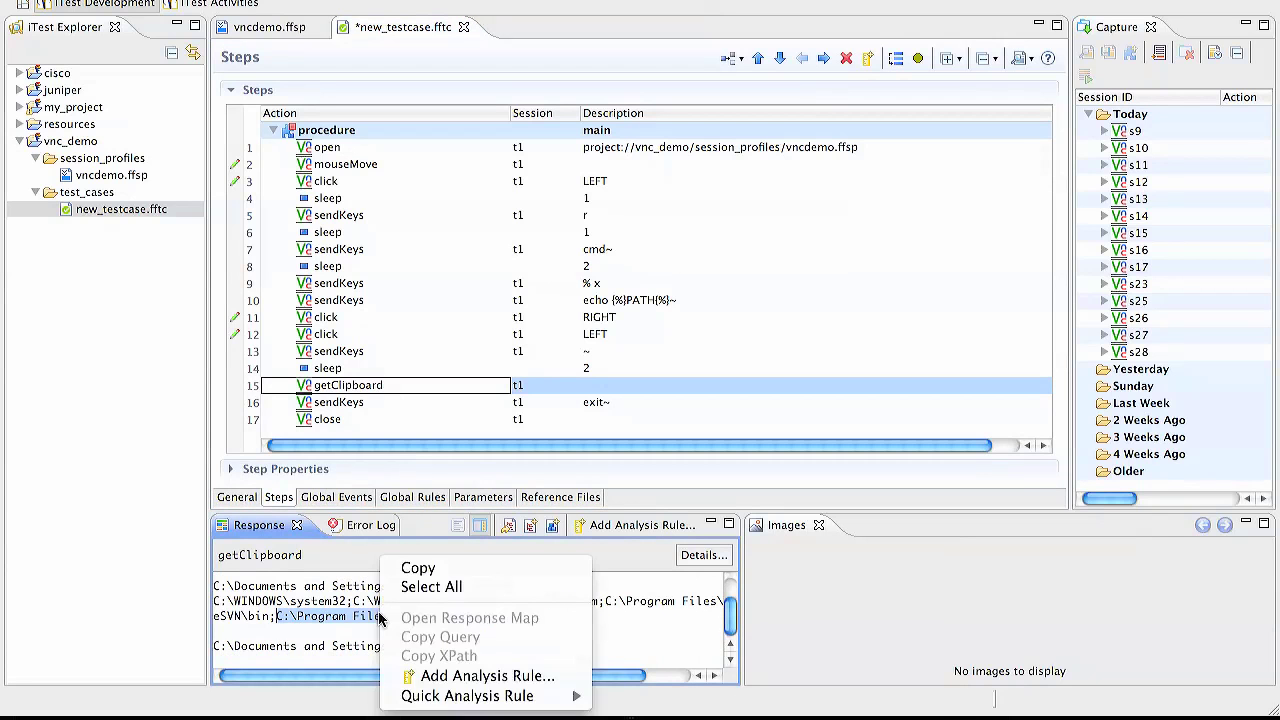
pyautogui.moveTo(489, 705)
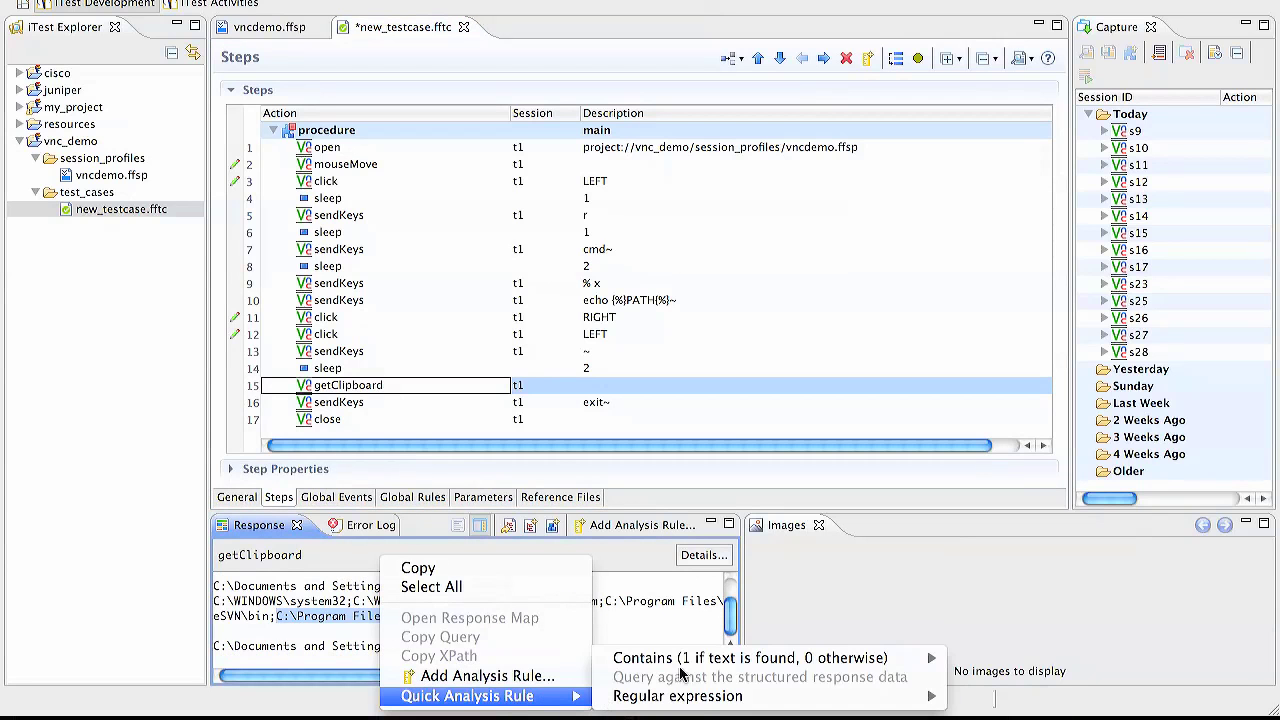
pyautogui.moveTo(750, 658)
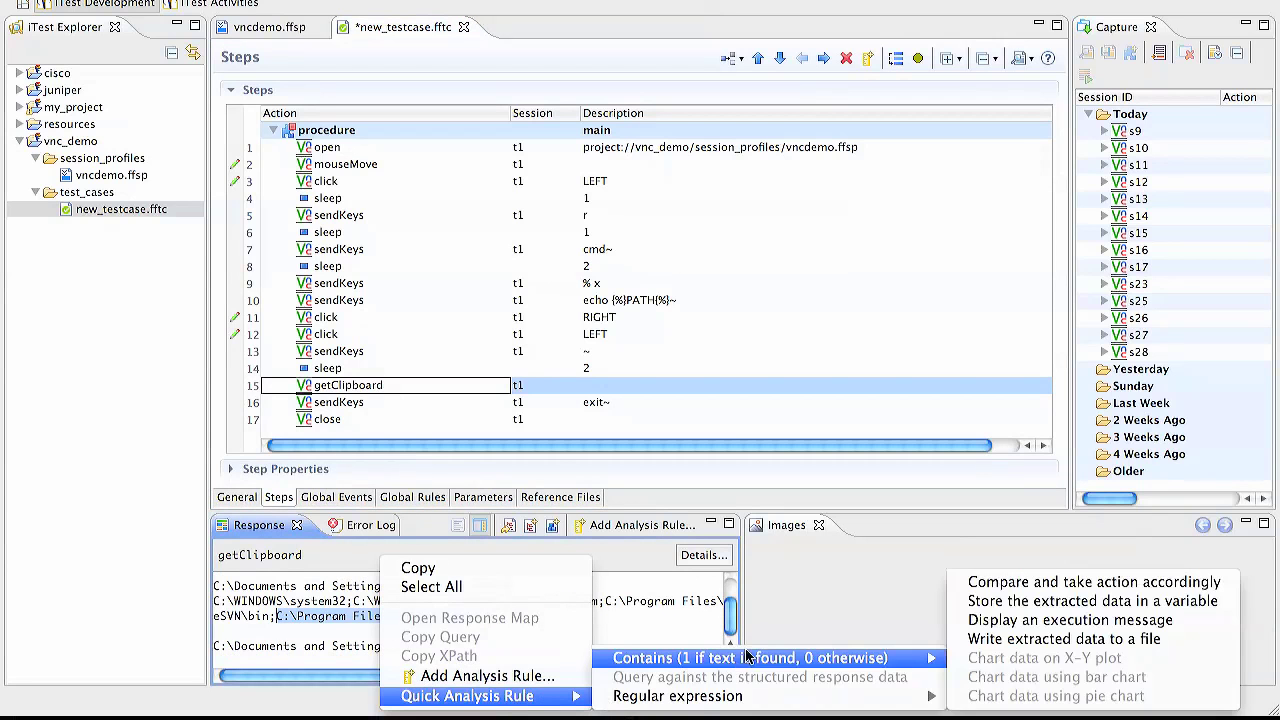
pyautogui.click(1073, 585)
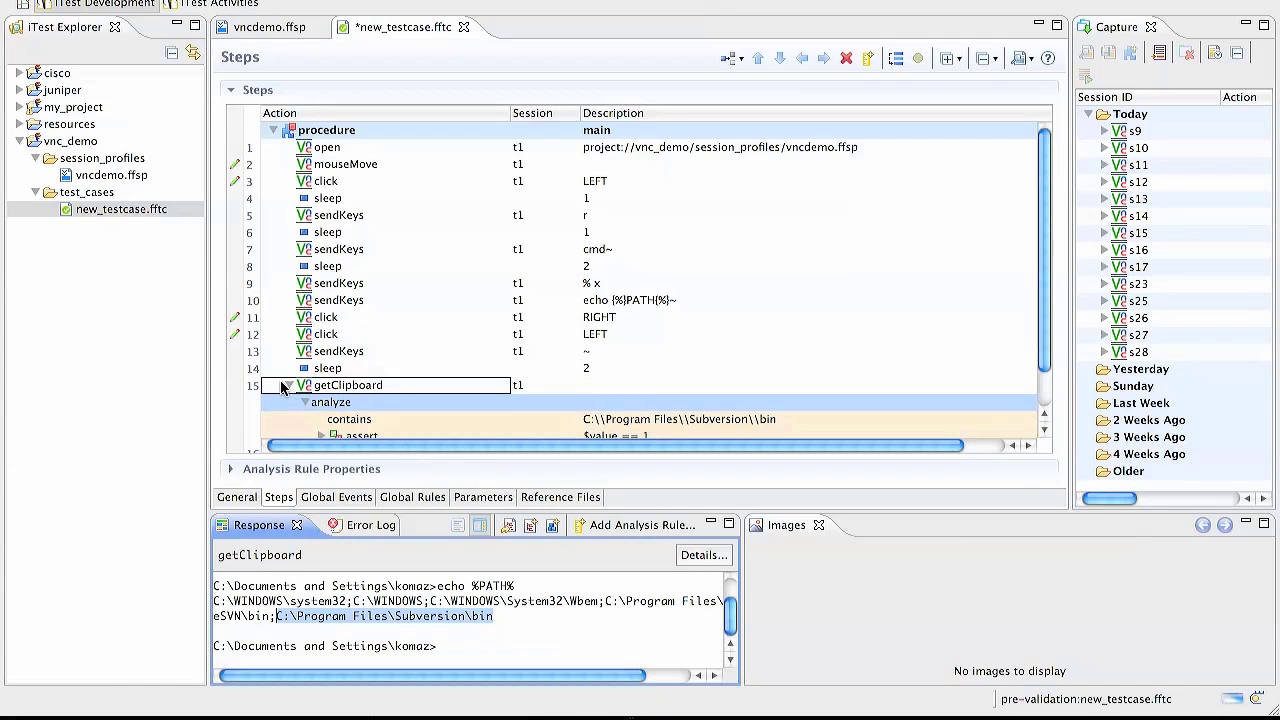
# - Collapse the new analyze rule under getClipboard and select the sendKeys exit~ step
pyautogui.click(279, 388)
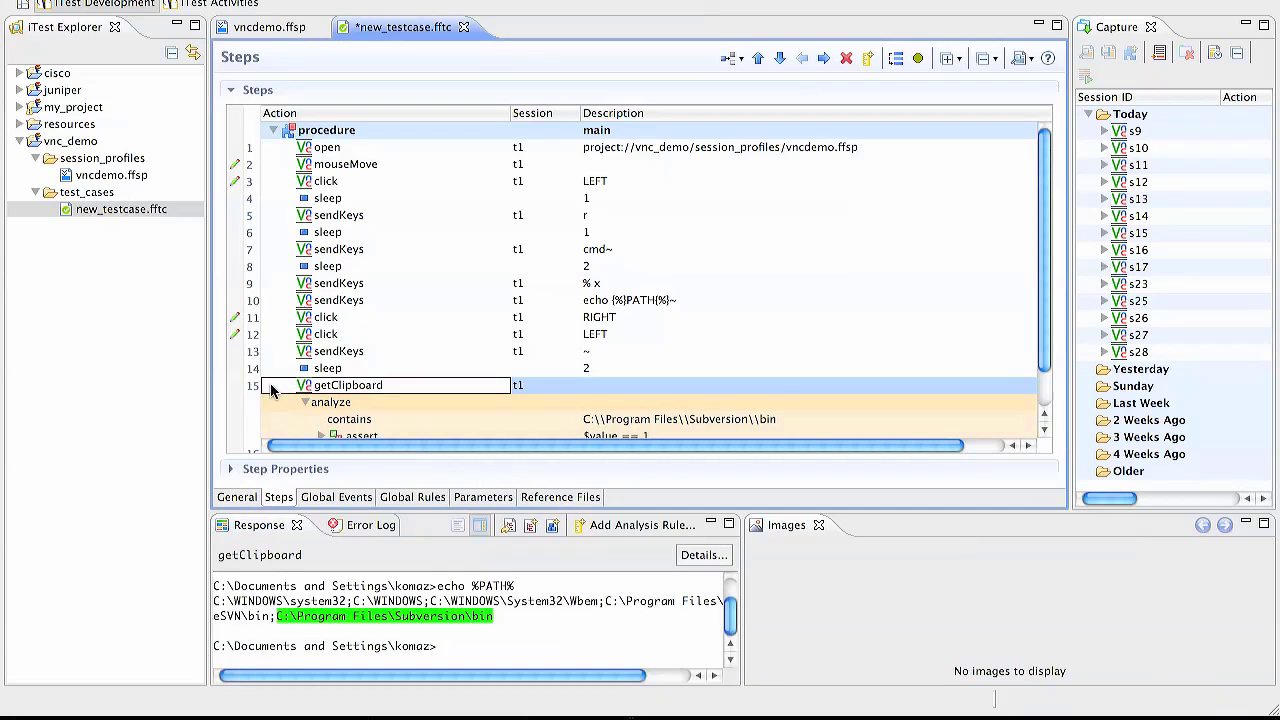
pyautogui.click(305, 403)
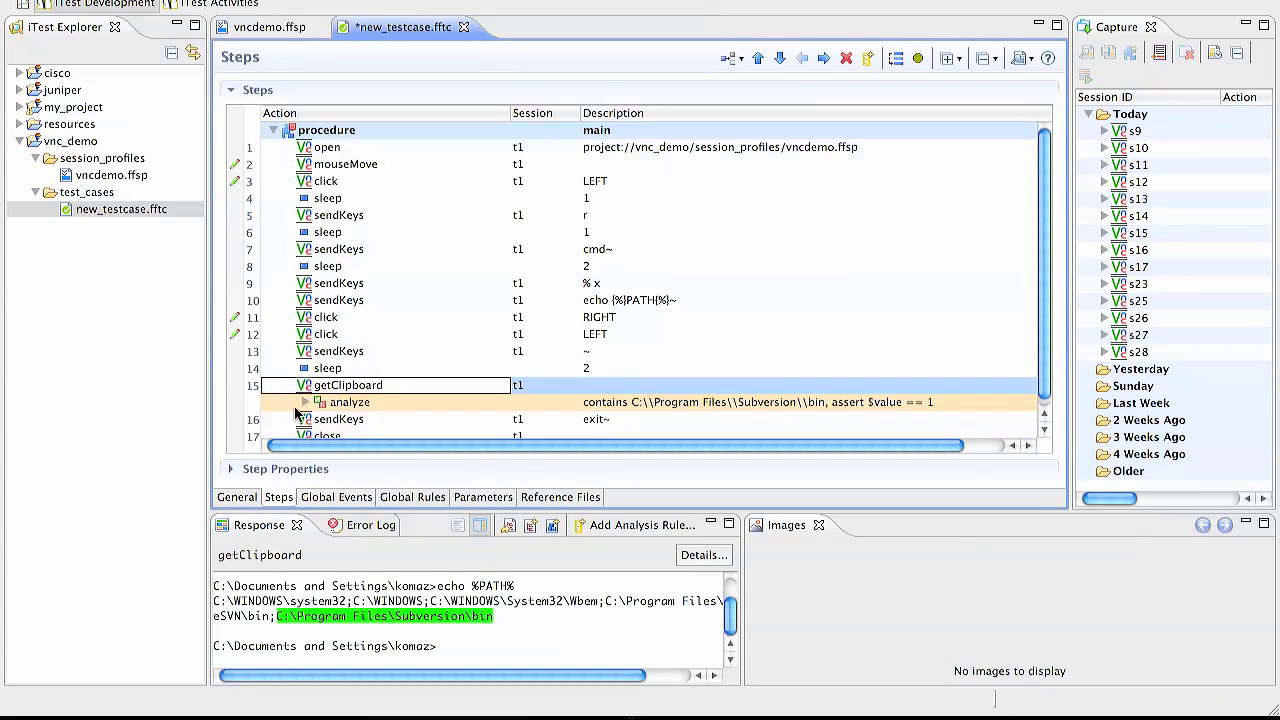
pyautogui.click(273, 419)
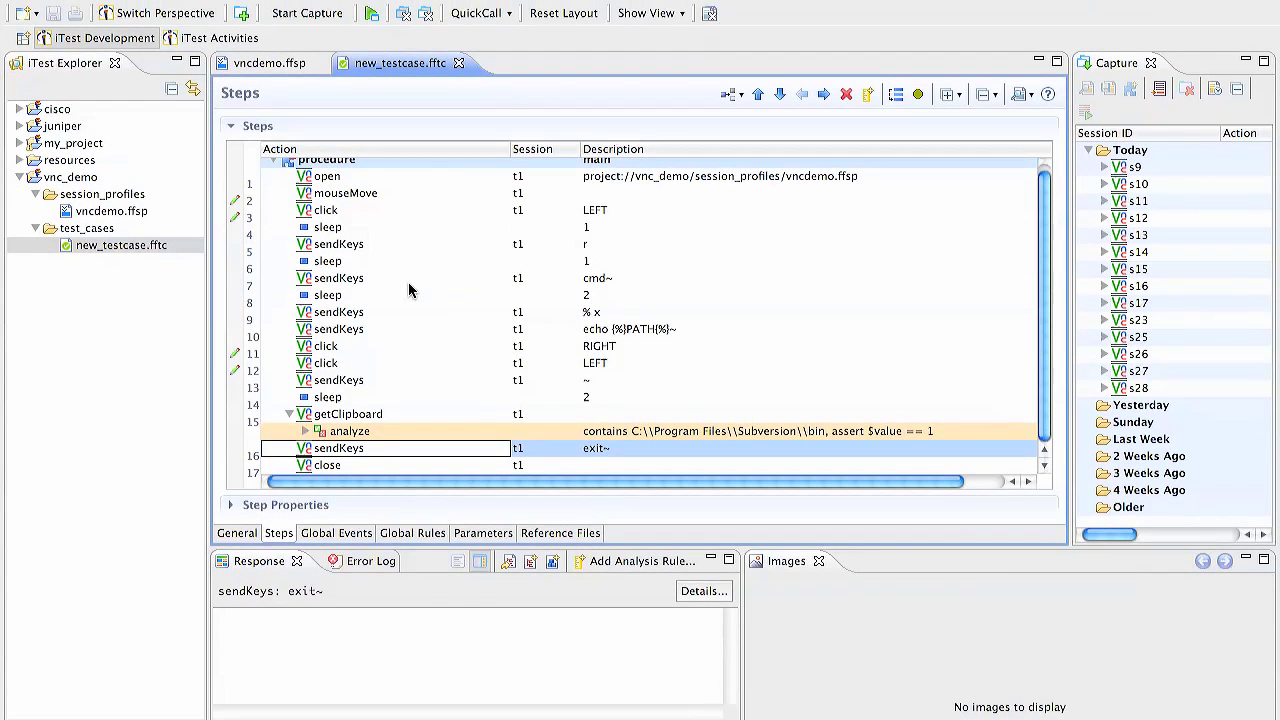
# - Run new_testcase and watch the VNC session in an enlarged remote desktop view
pyautogui.click(370, 20)
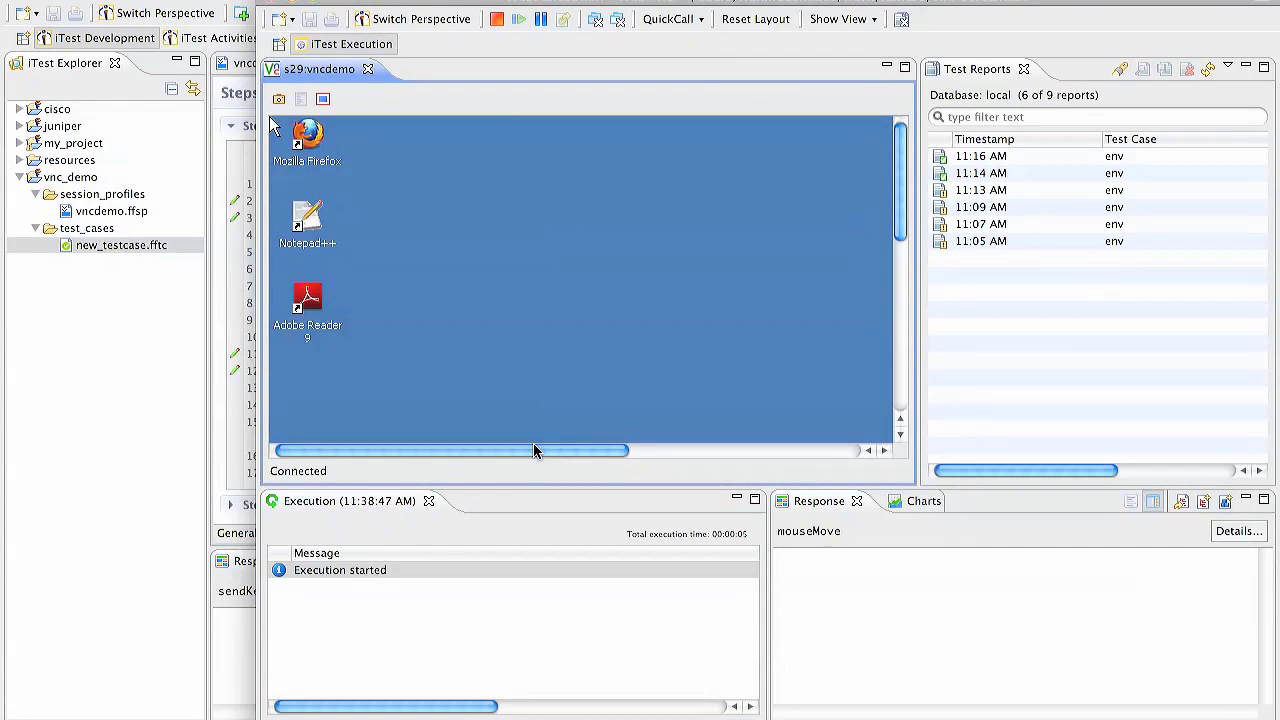
pyautogui.moveTo(535, 451); pyautogui.dragTo(491, 451)
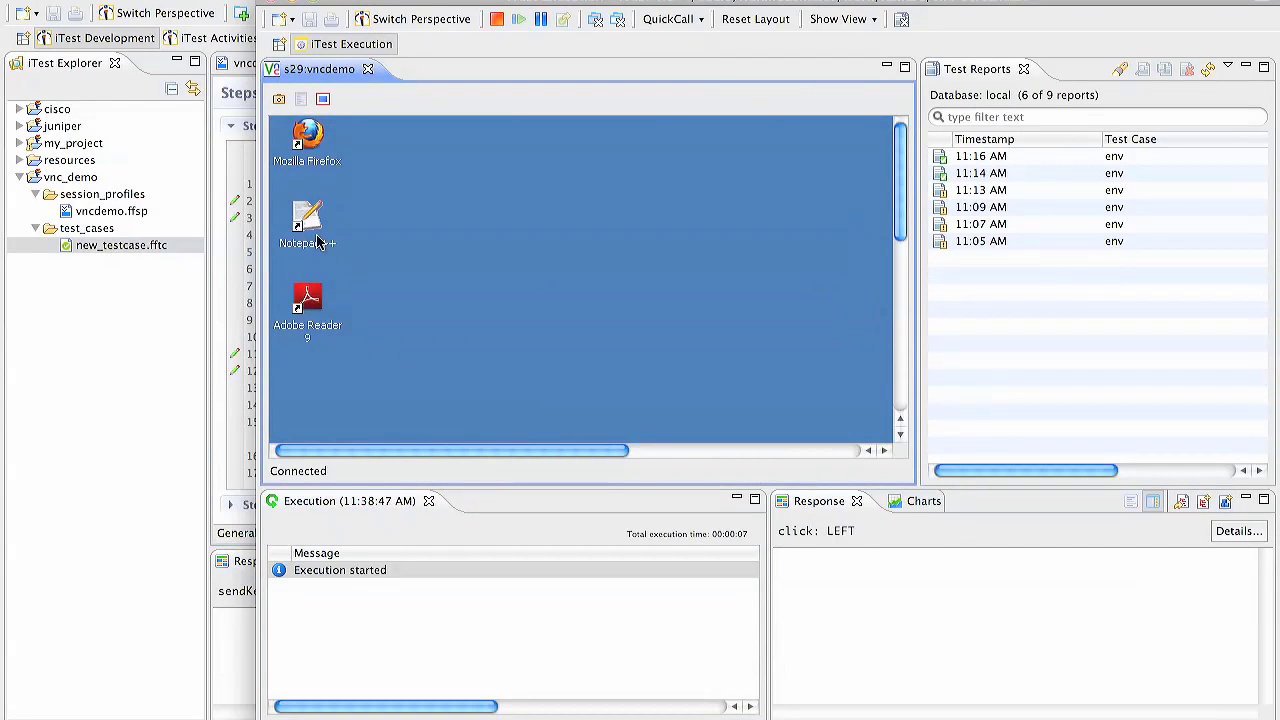
pyautogui.moveTo(905, 175); pyautogui.dragTo(900, 357)
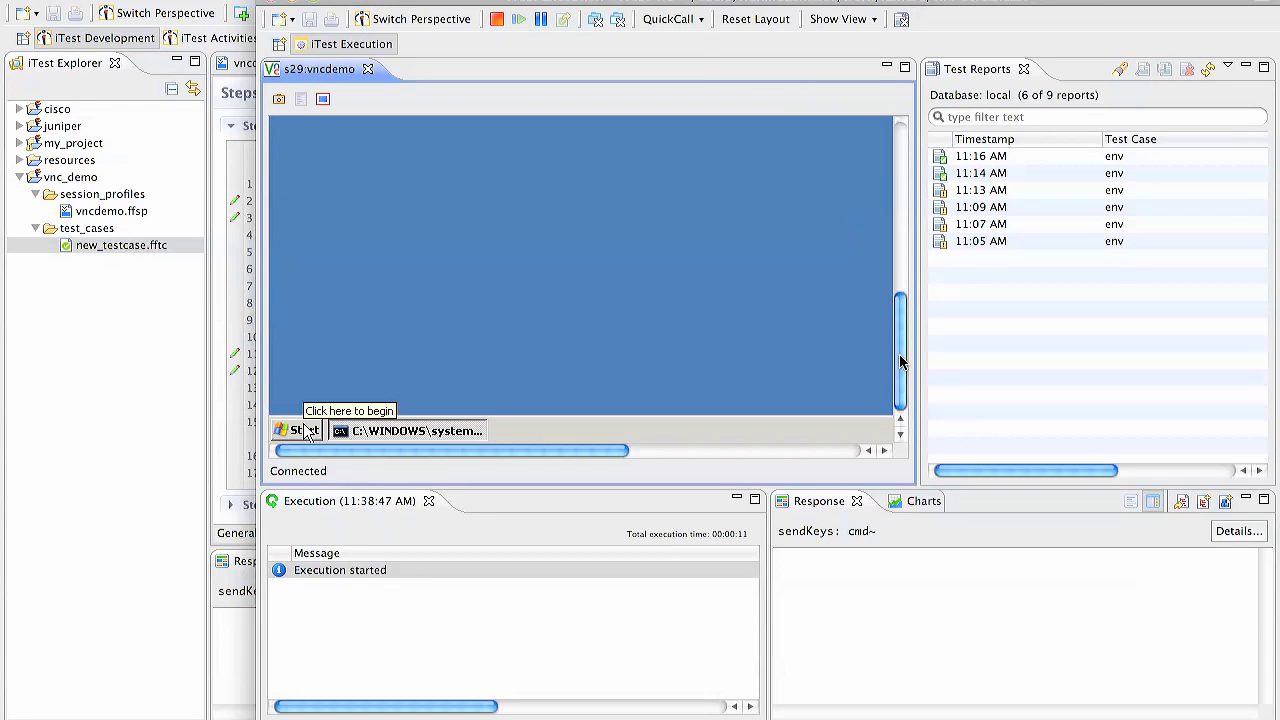
pyautogui.moveTo(902, 358); pyautogui.dragTo(900, 236)
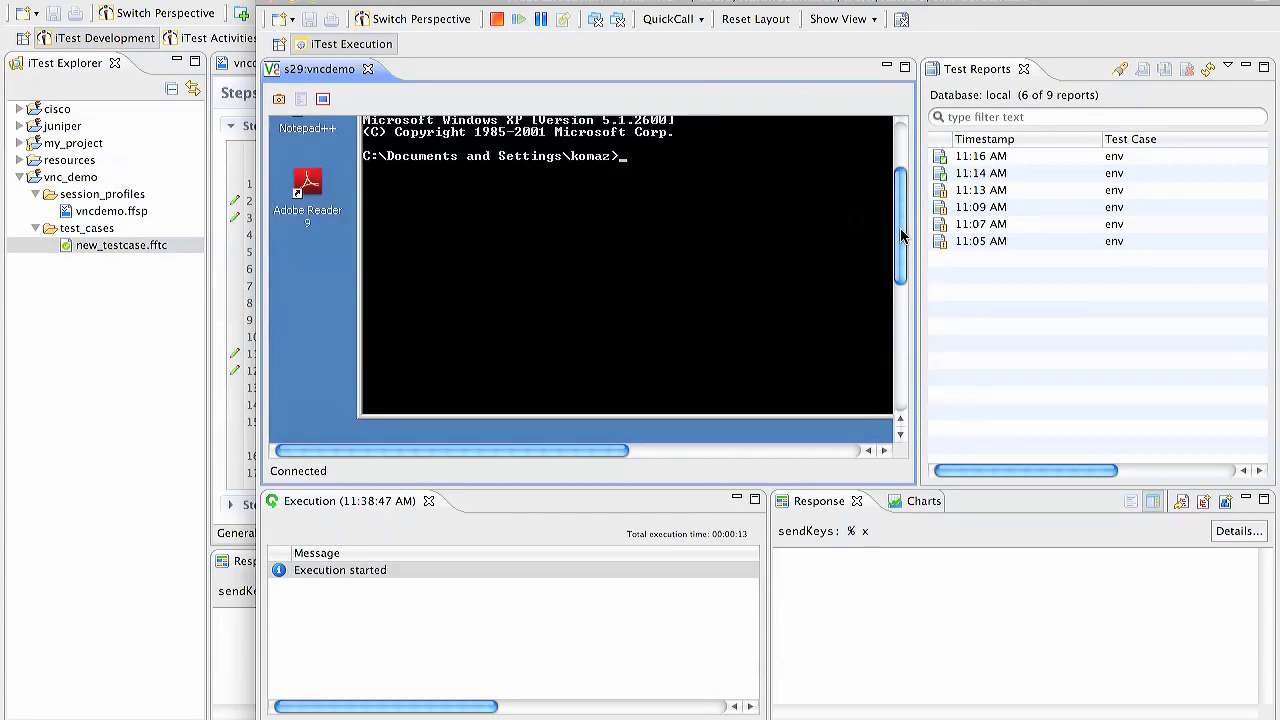
pyautogui.click(904, 67)
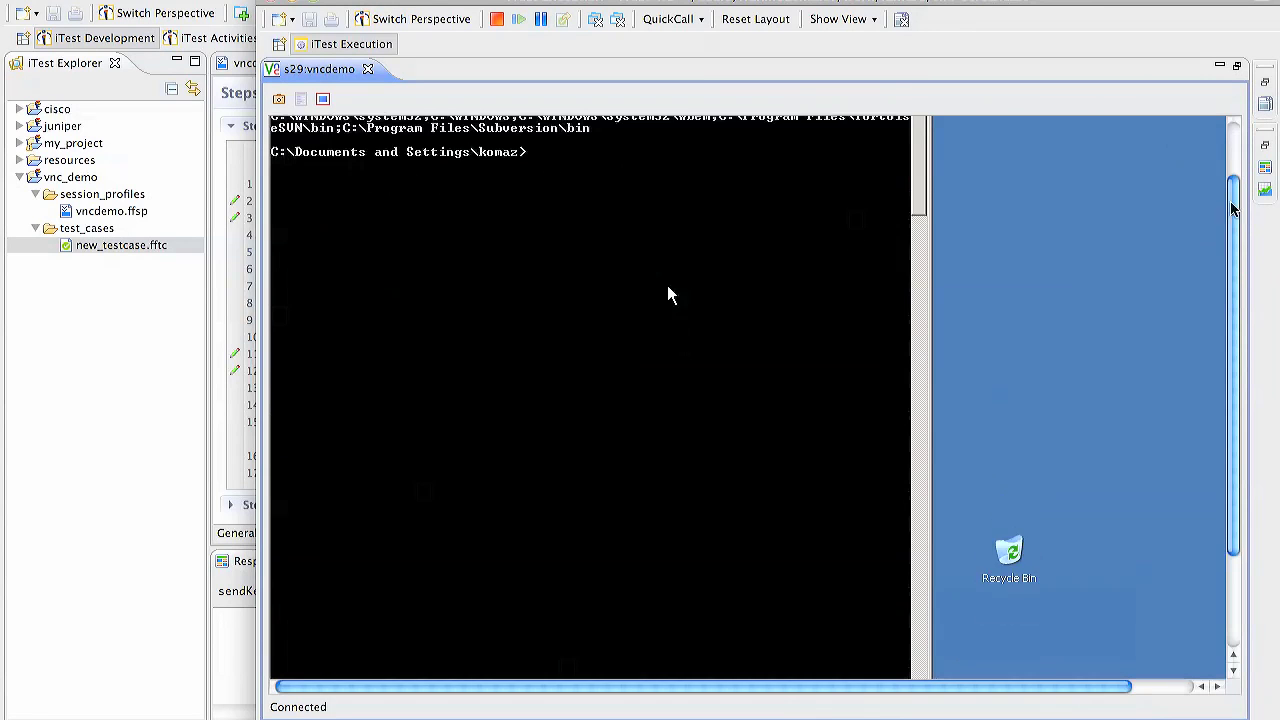
pyautogui.moveTo(1233, 208); pyautogui.dragTo(1228, 140)
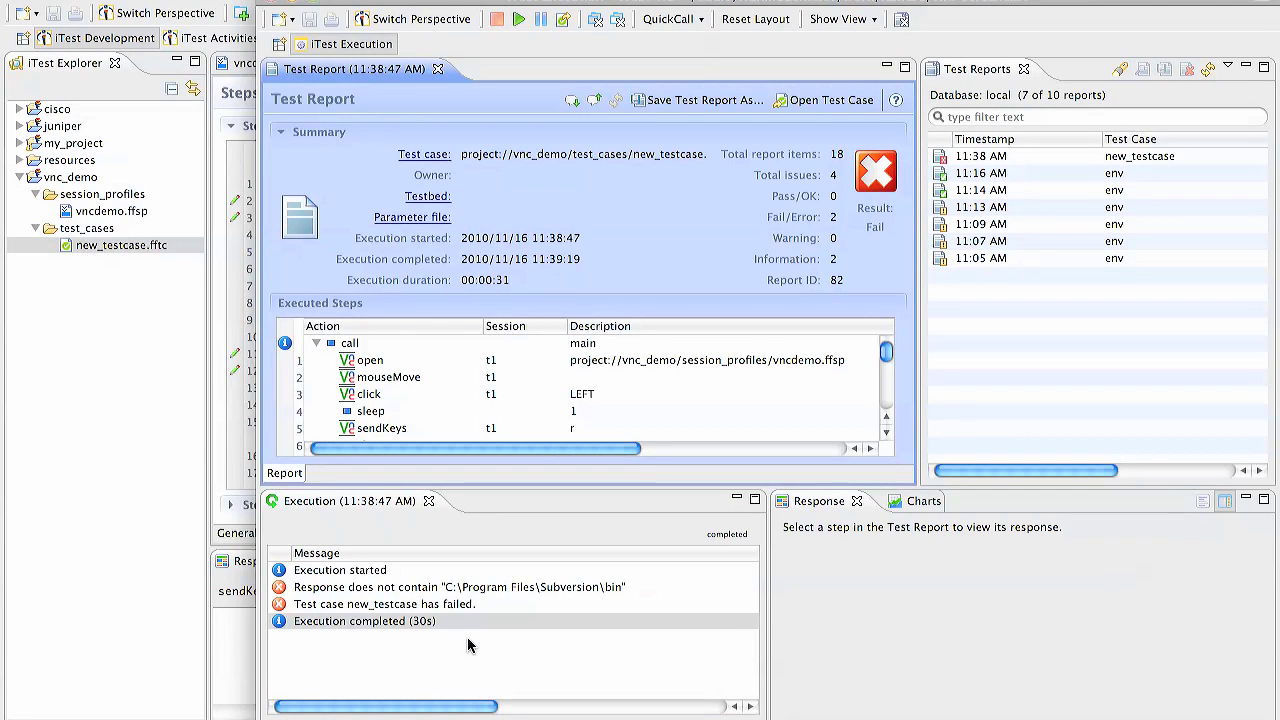
# - Review the responses of the getClipboard, RIGHT click and LEFT click executed steps
pyautogui.scroll(-5, 340, 400)
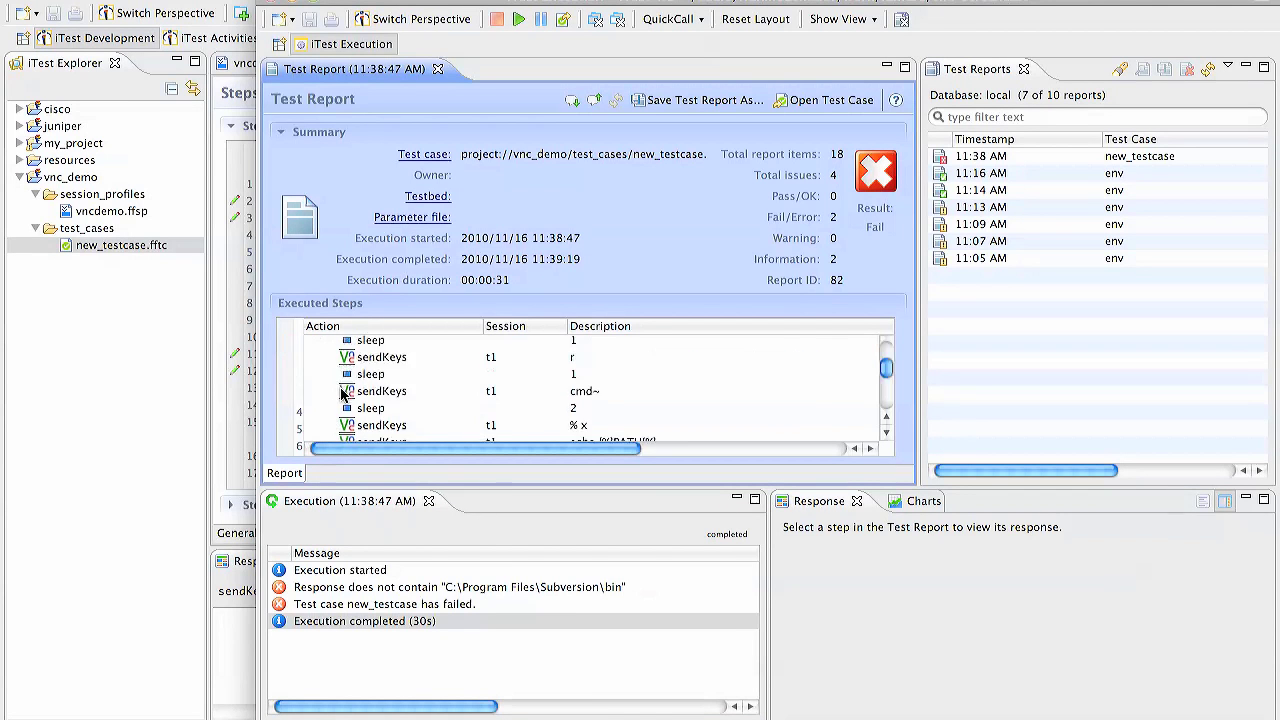
pyautogui.click(320, 400)
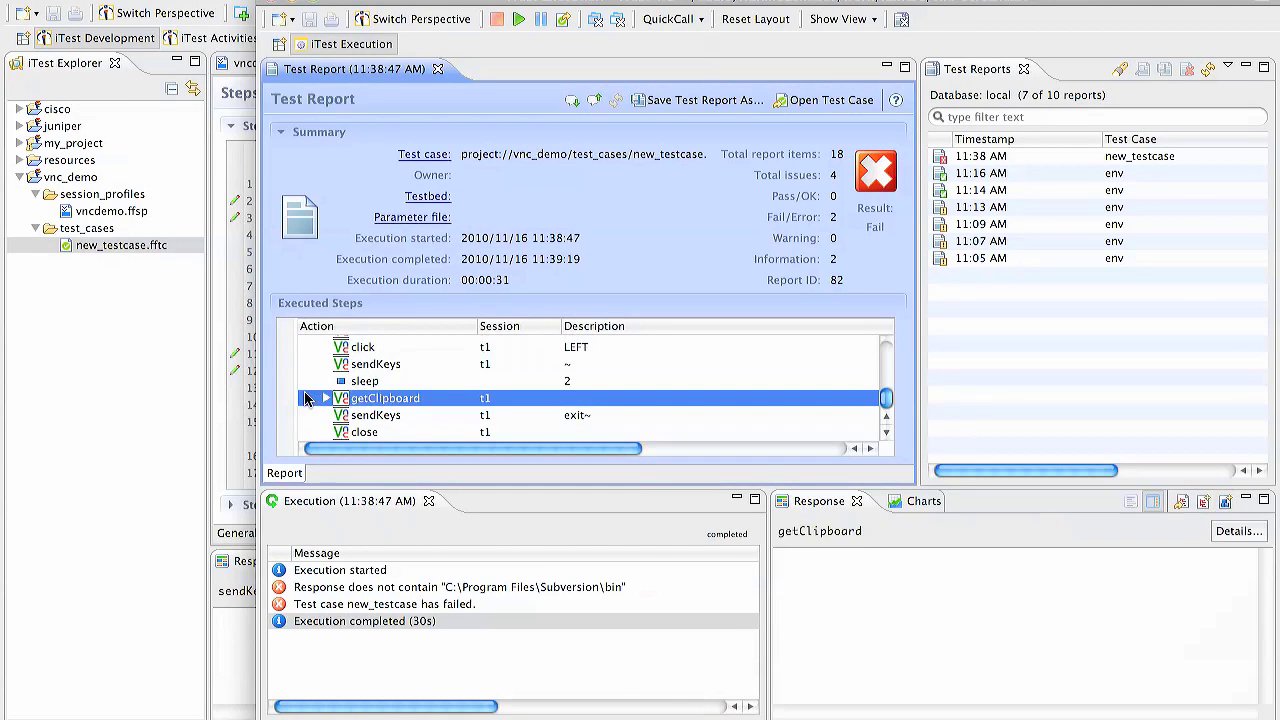
pyautogui.click(814, 595)
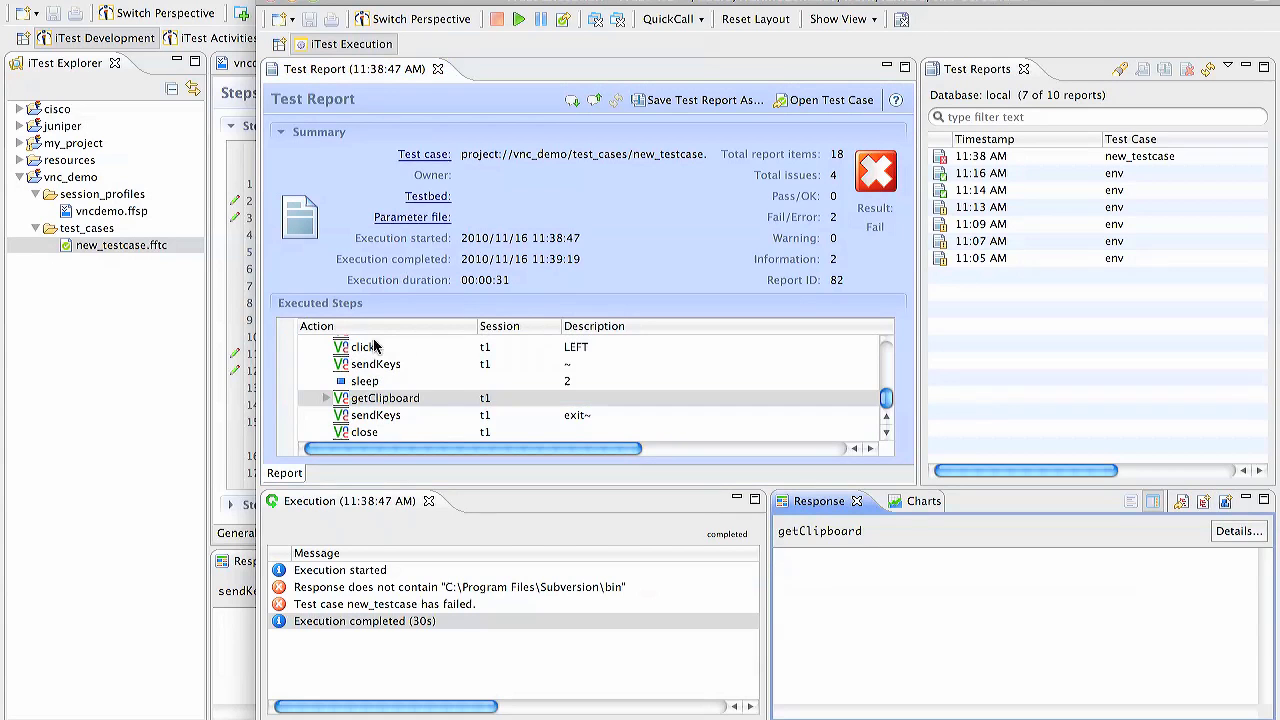
pyautogui.scroll(3, 316, 367)
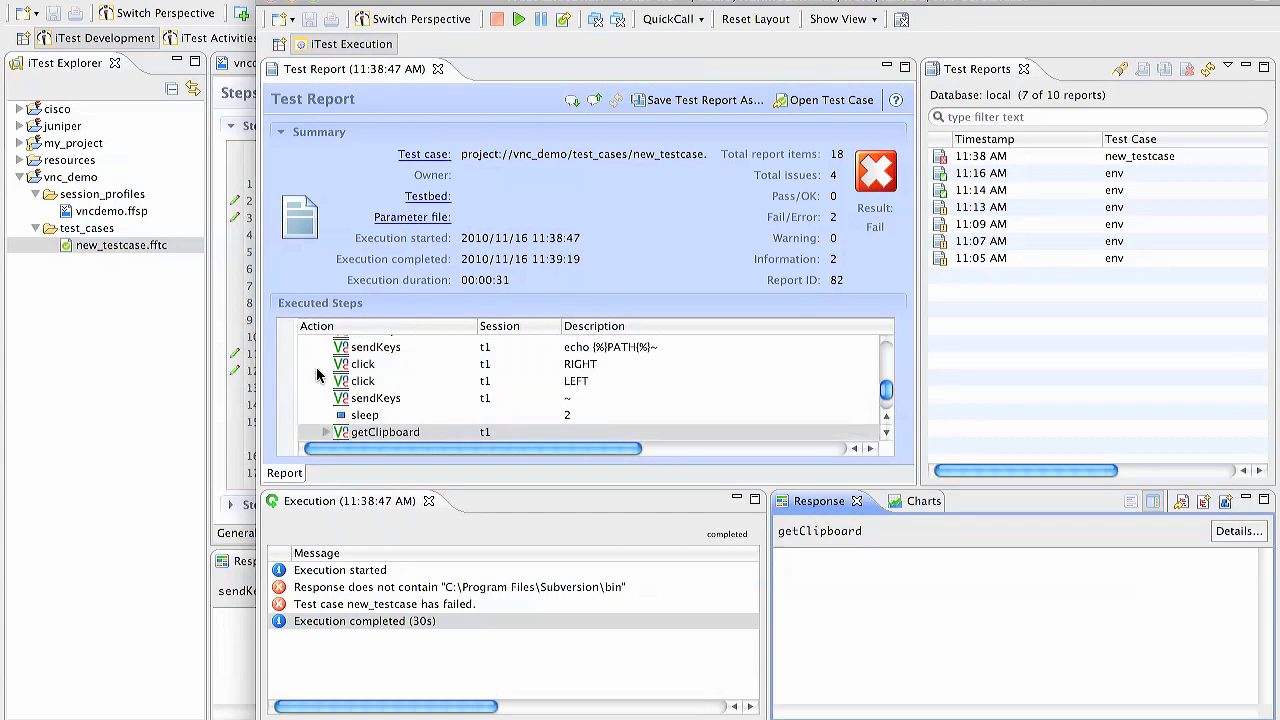
pyautogui.click(316, 381)
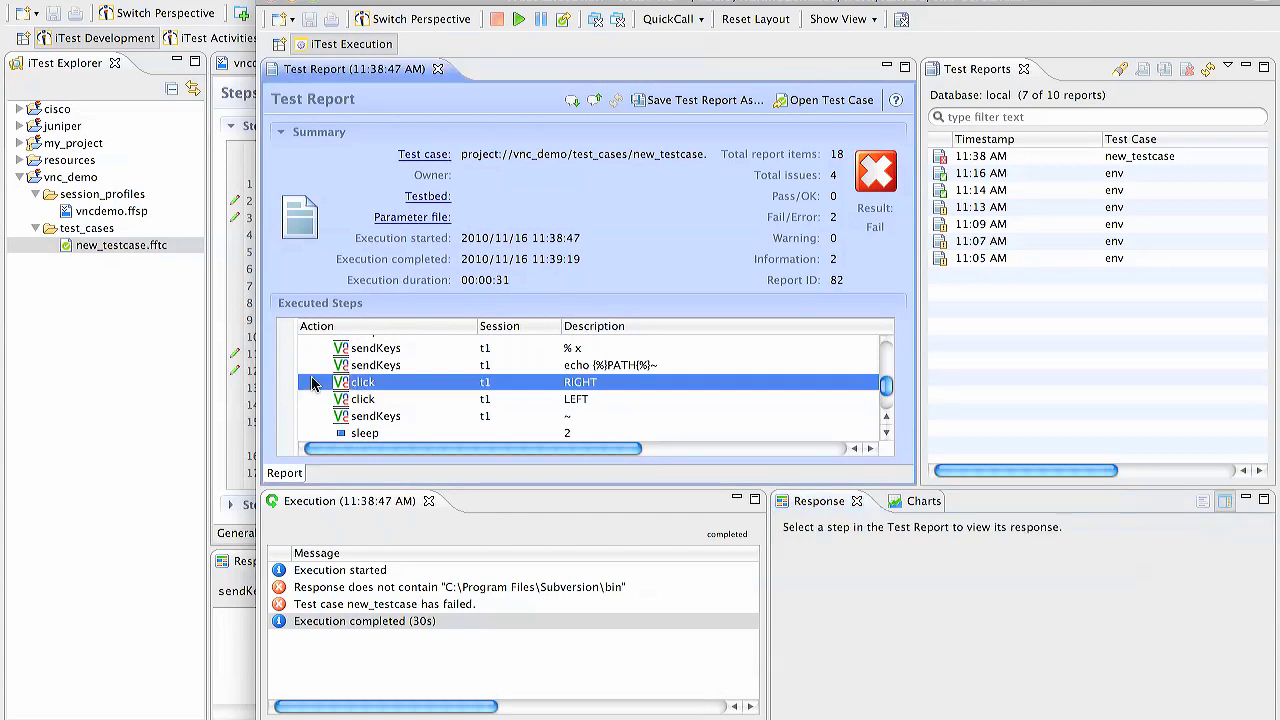
pyautogui.click(312, 400)
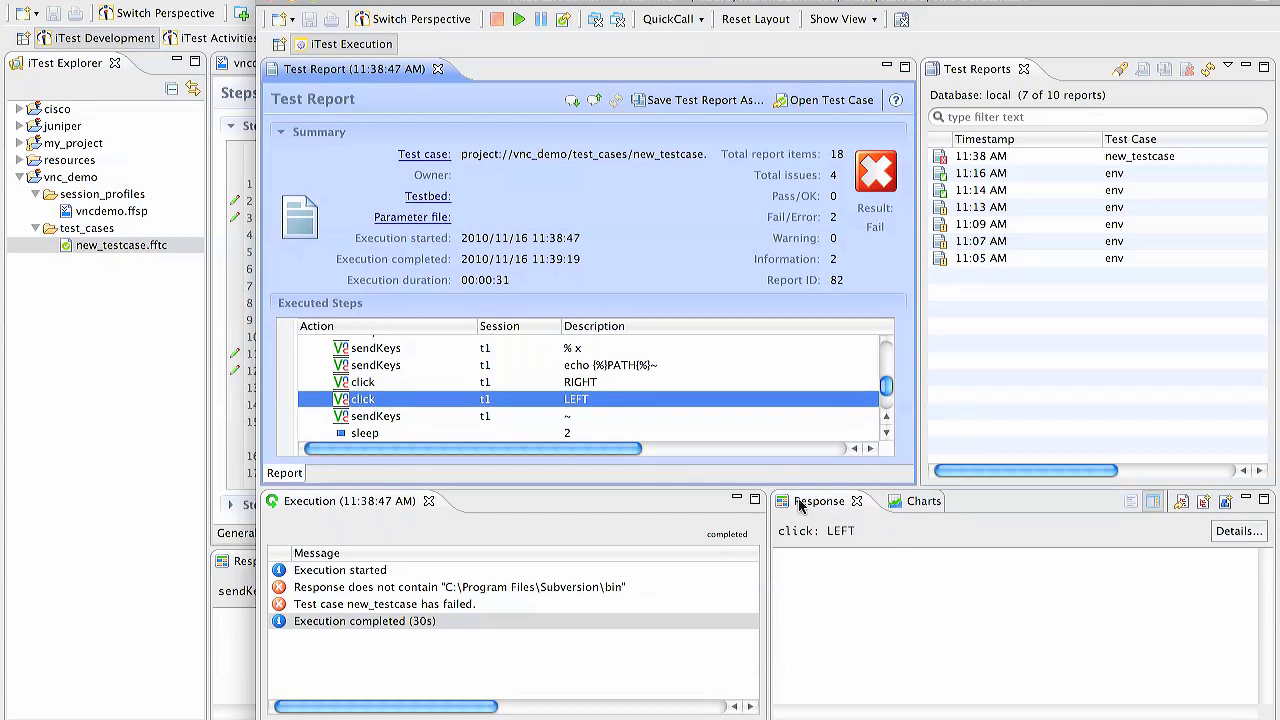
# - Open the Images view via Ctrl+3 and page through the click steps' captured images
pyautogui.hotkey('ctrl', '3')
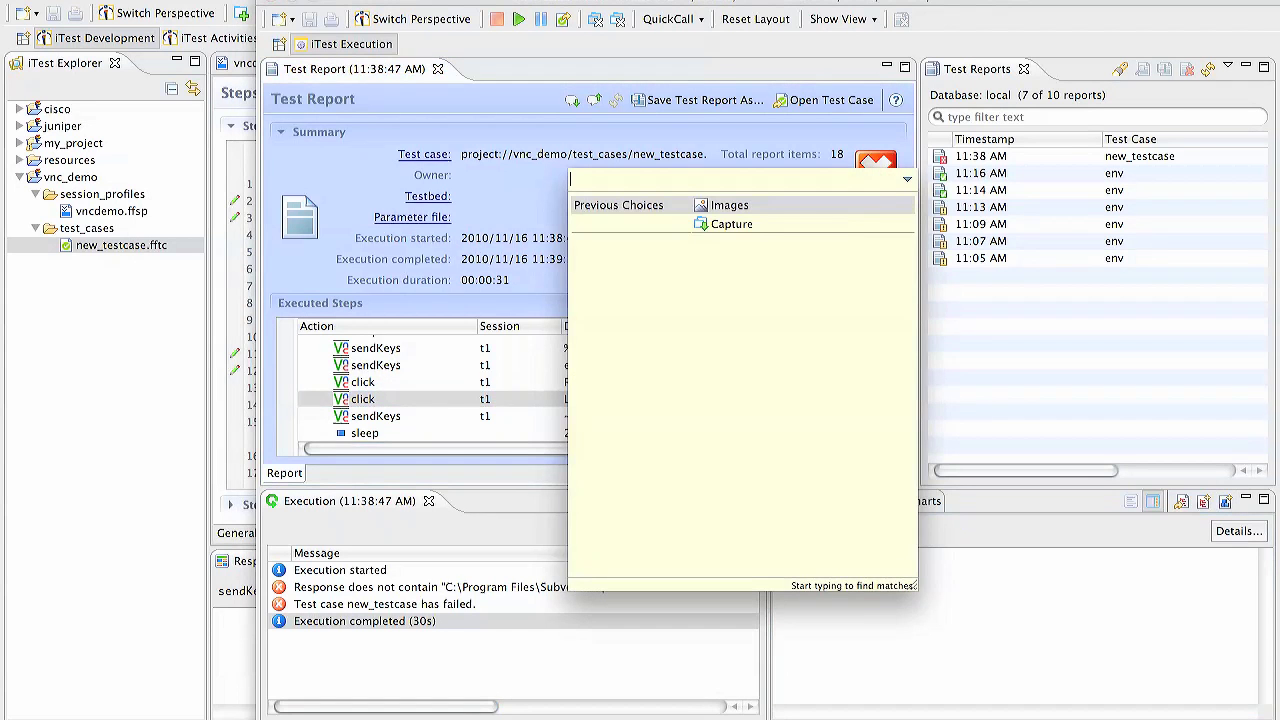
pyautogui.press('Return')
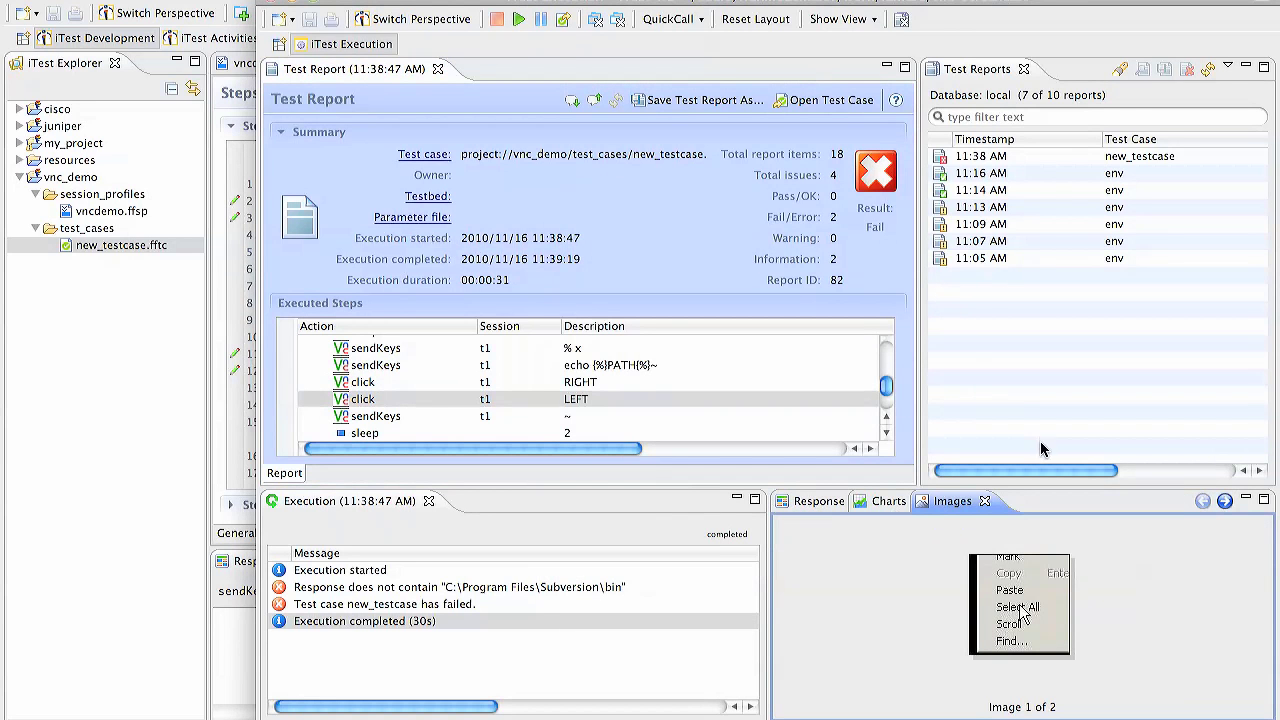
pyautogui.click(1225, 502)
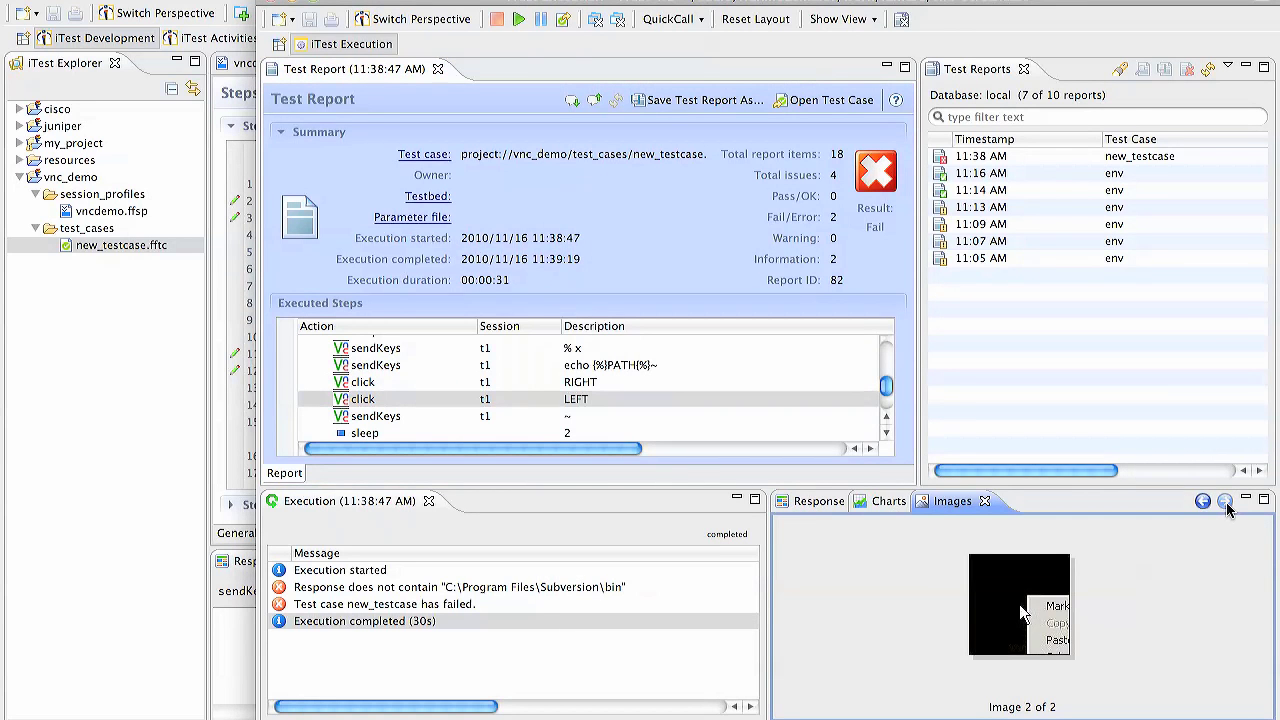
pyautogui.click(1203, 502)
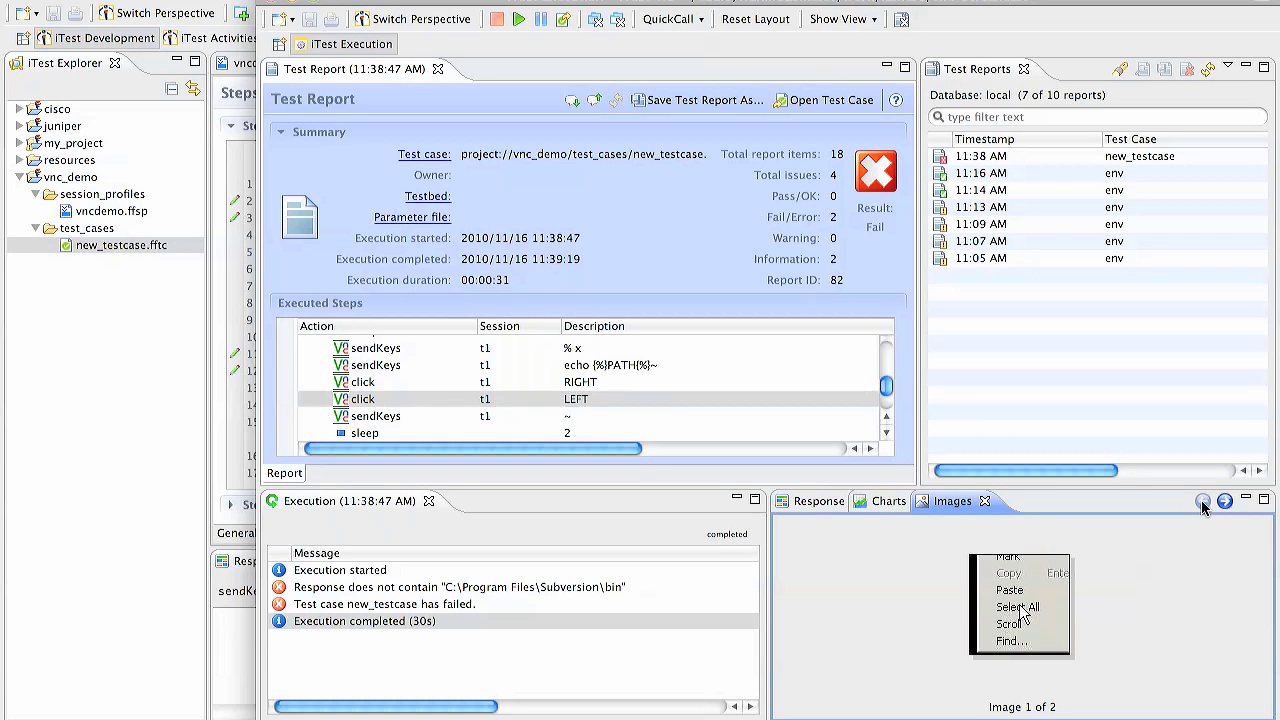
pyautogui.click(318, 383)
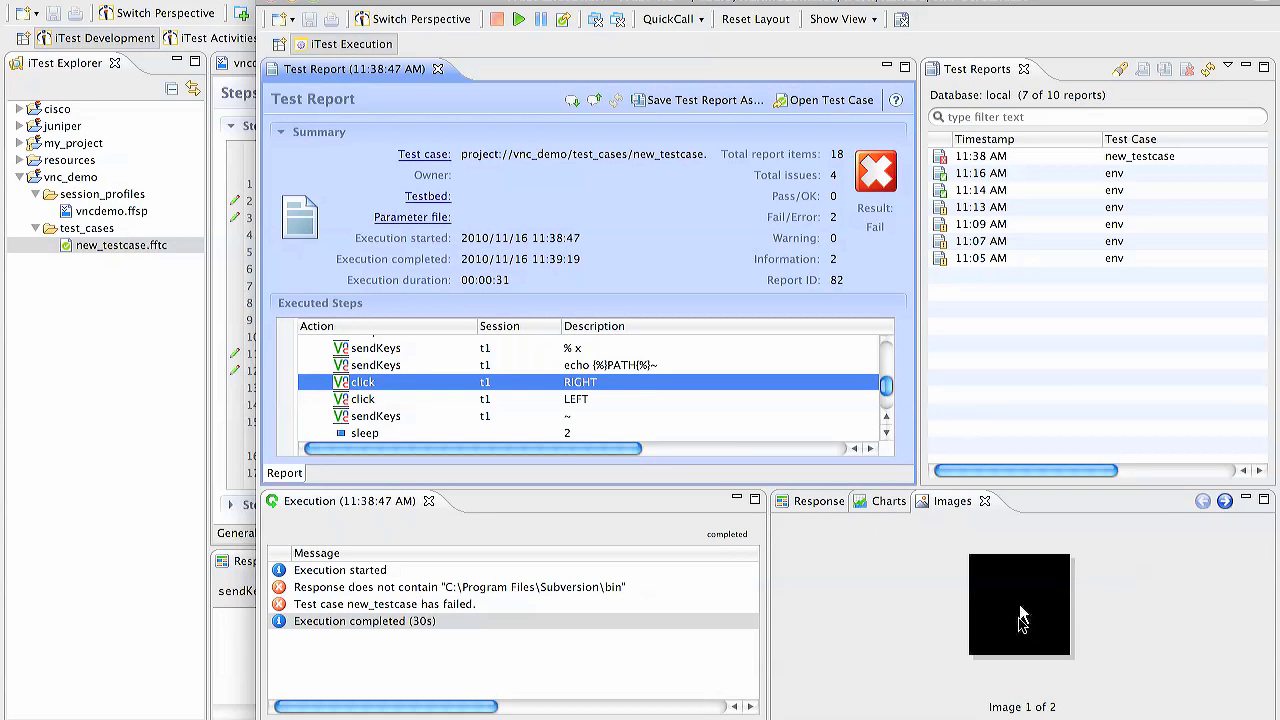
pyautogui.click(313, 399)
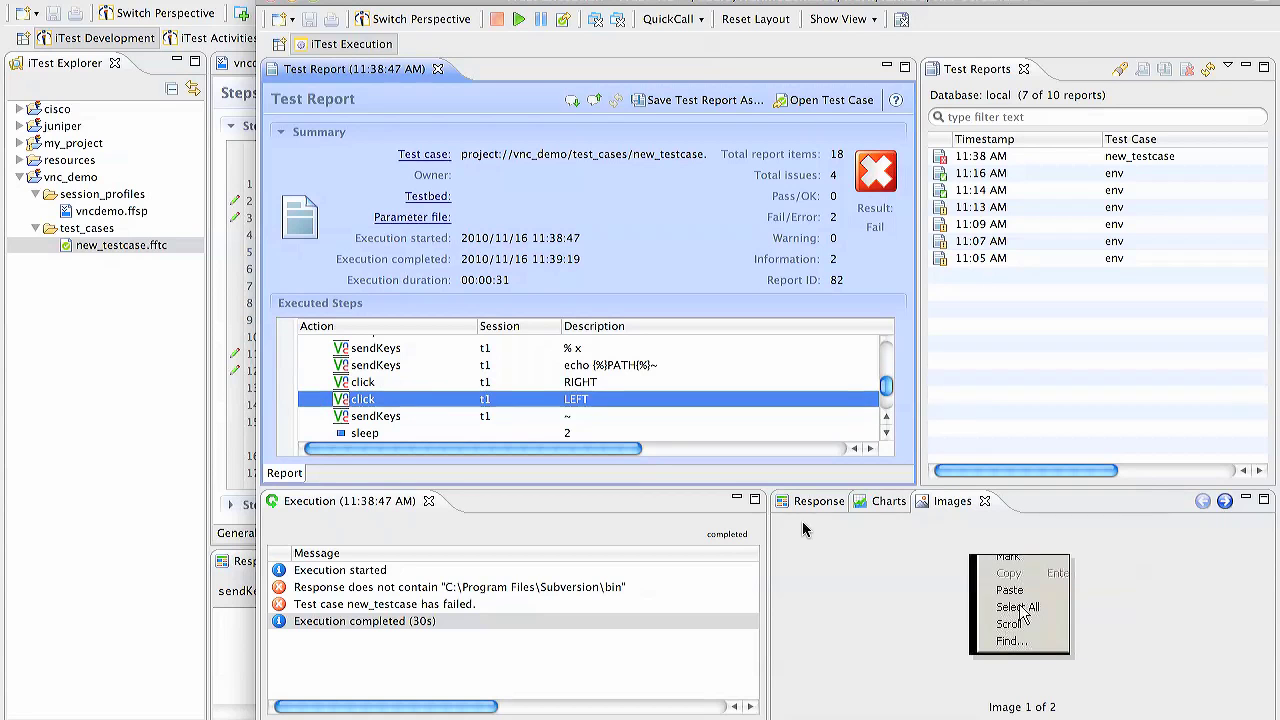
pyautogui.click(1224, 501)
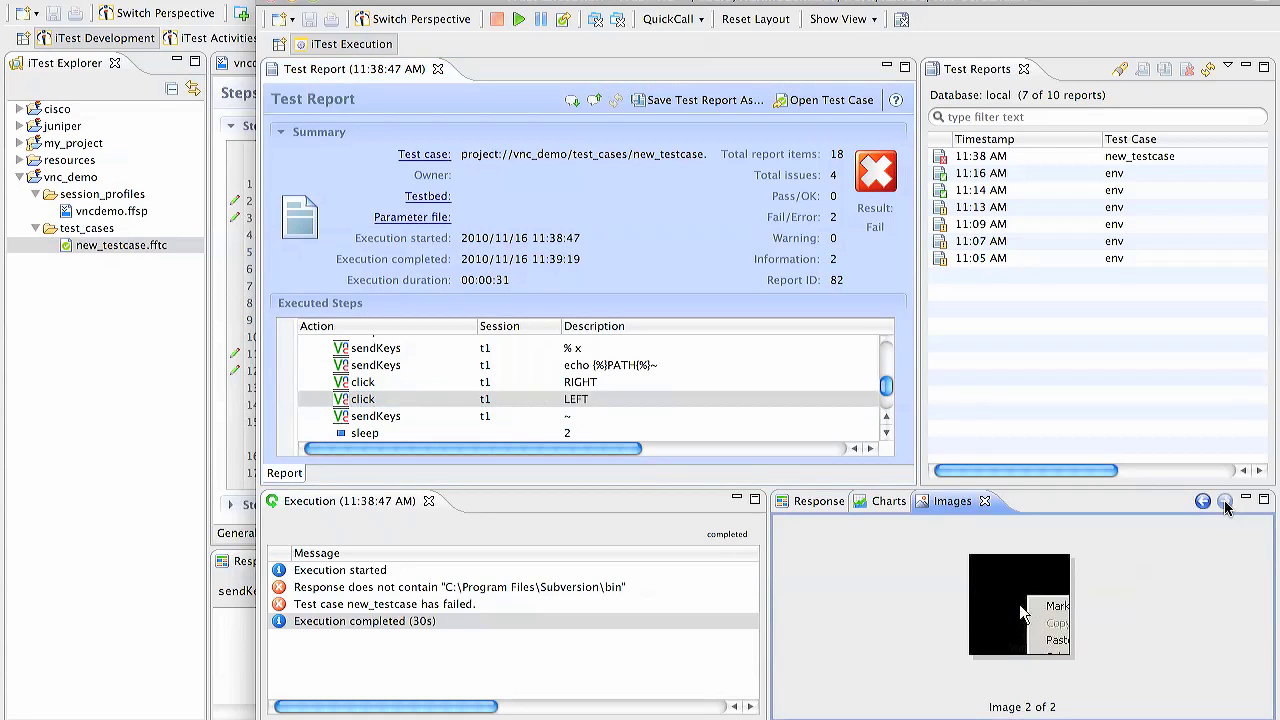
pyautogui.click(1203, 501)
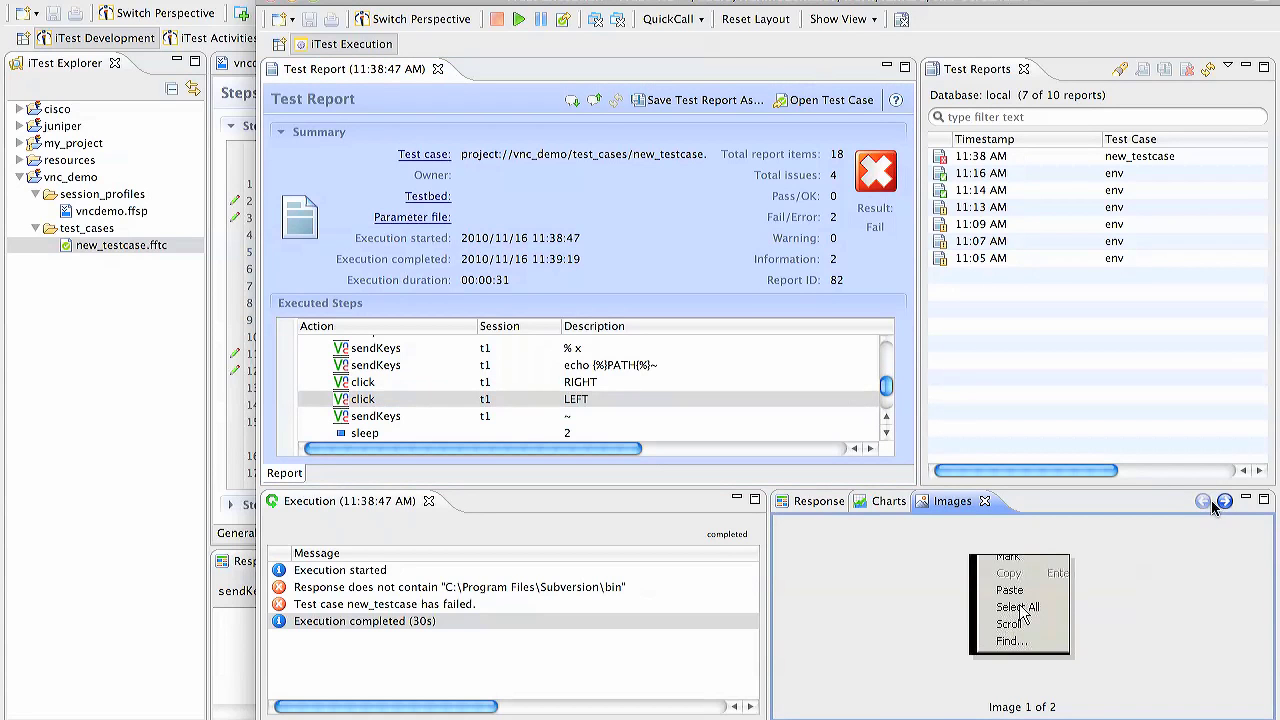
pyautogui.click(1224, 501)
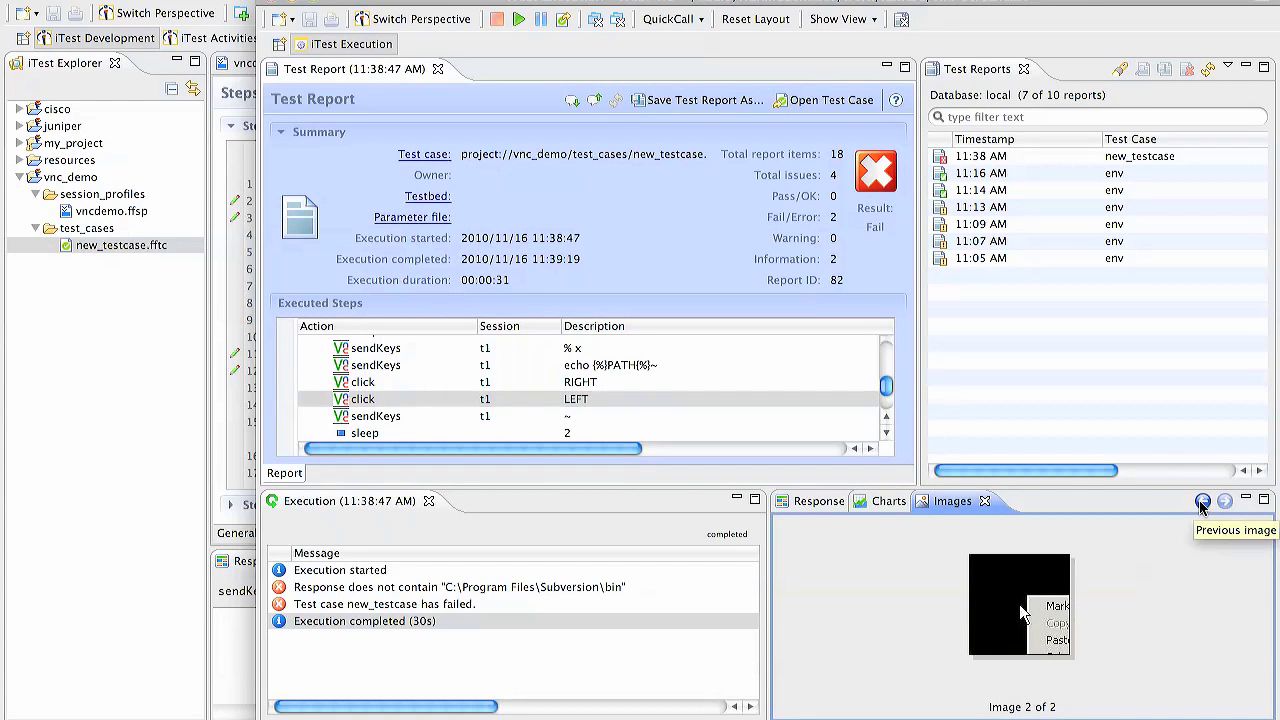
pyautogui.click(1202, 503)
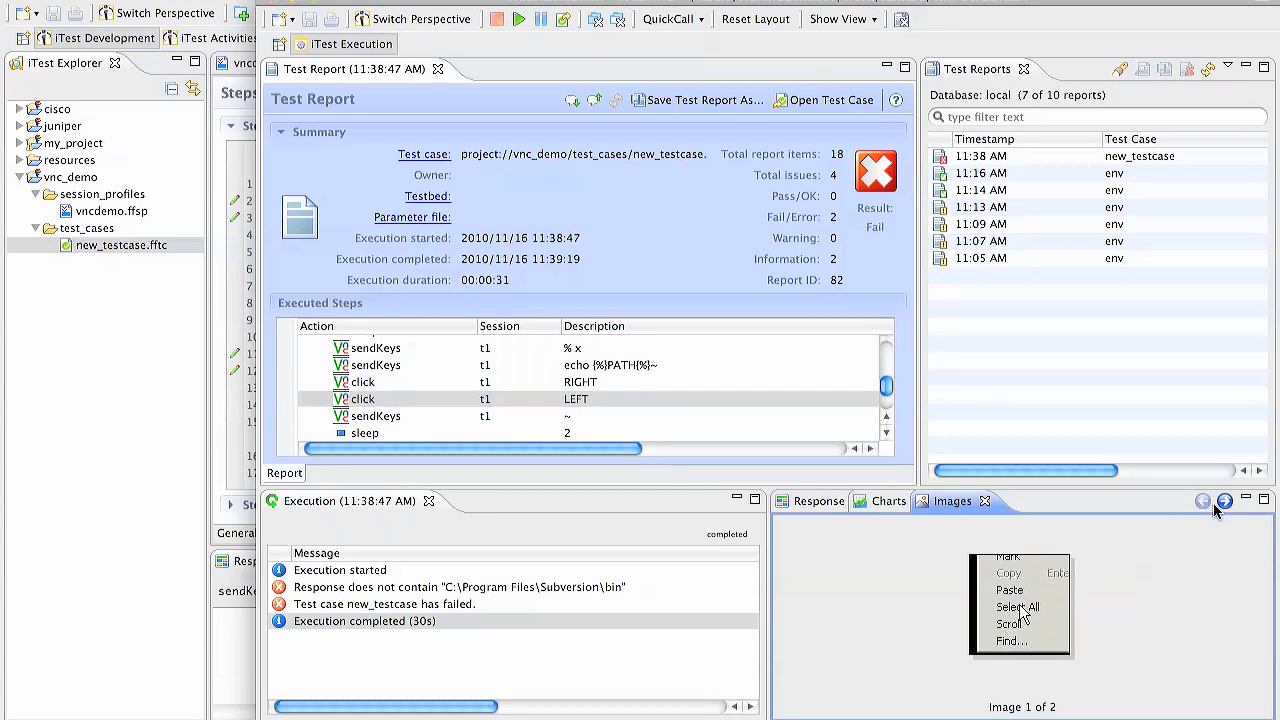
pyautogui.click(1222, 502)
pyautogui.click(1203, 503)
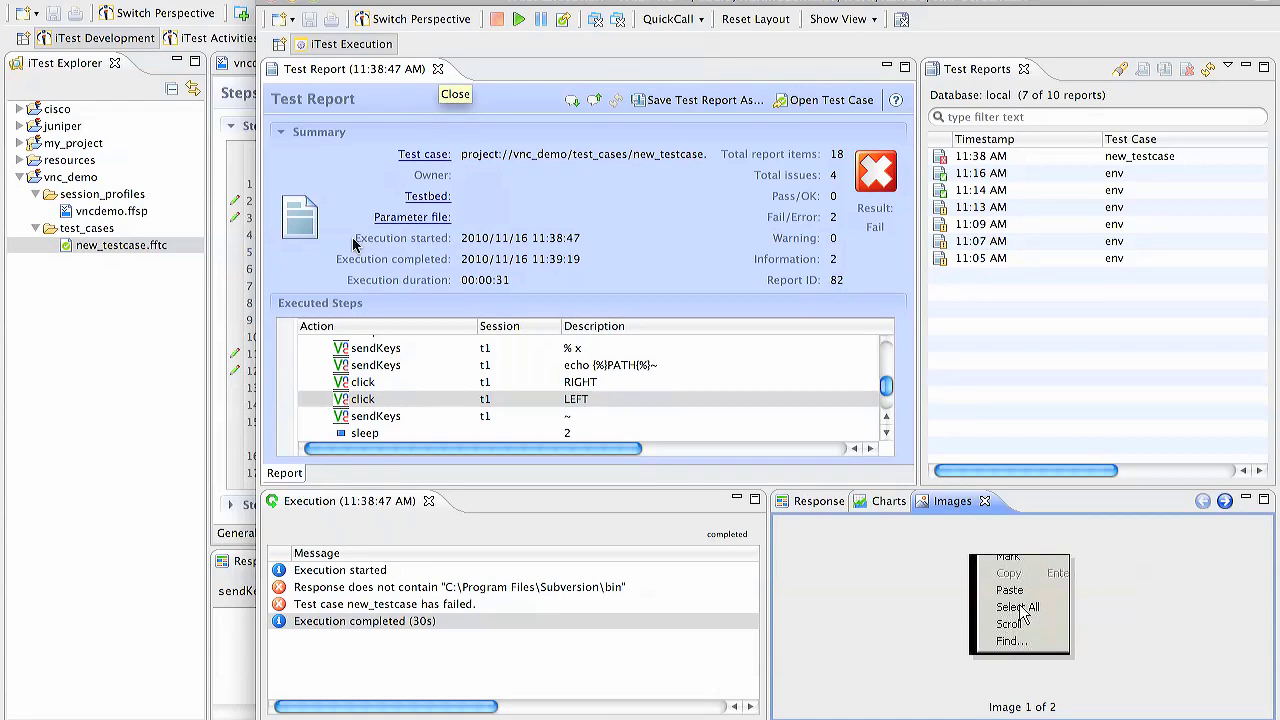
# - Compare the RIGHT and LEFT click steps' captured images, then close the test report
pyautogui.click(322, 383)
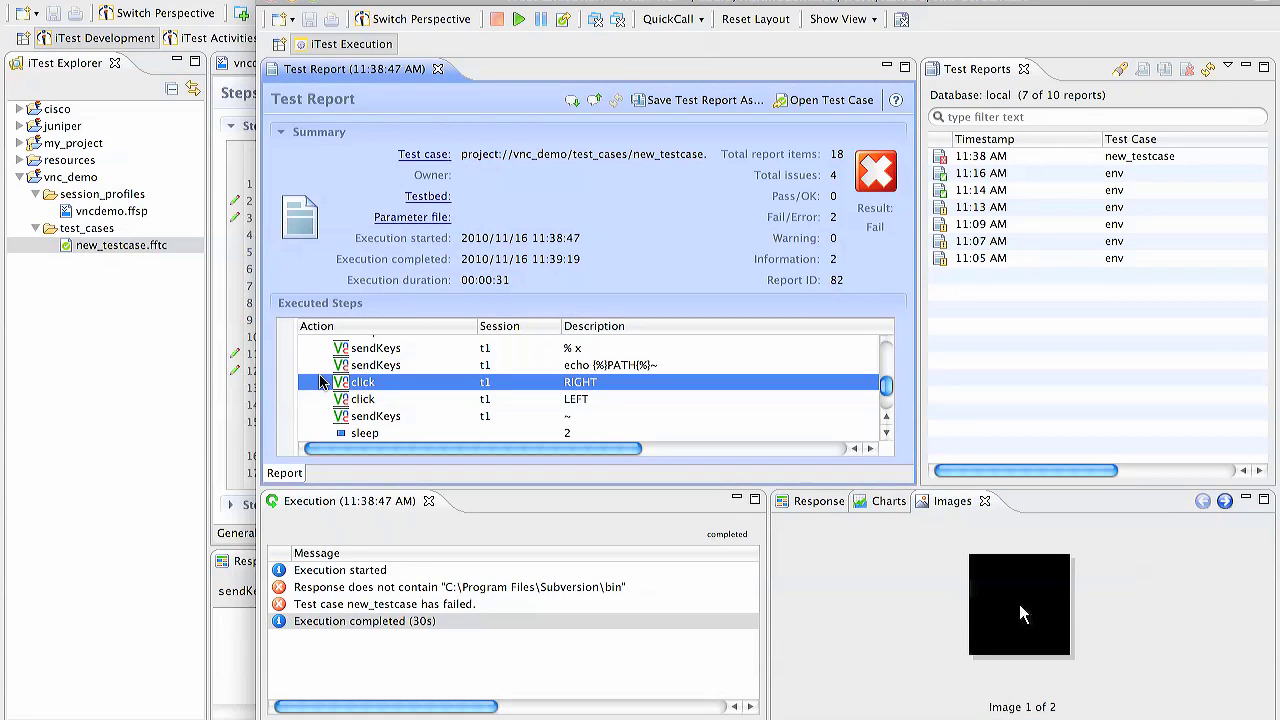
pyautogui.click(322, 394)
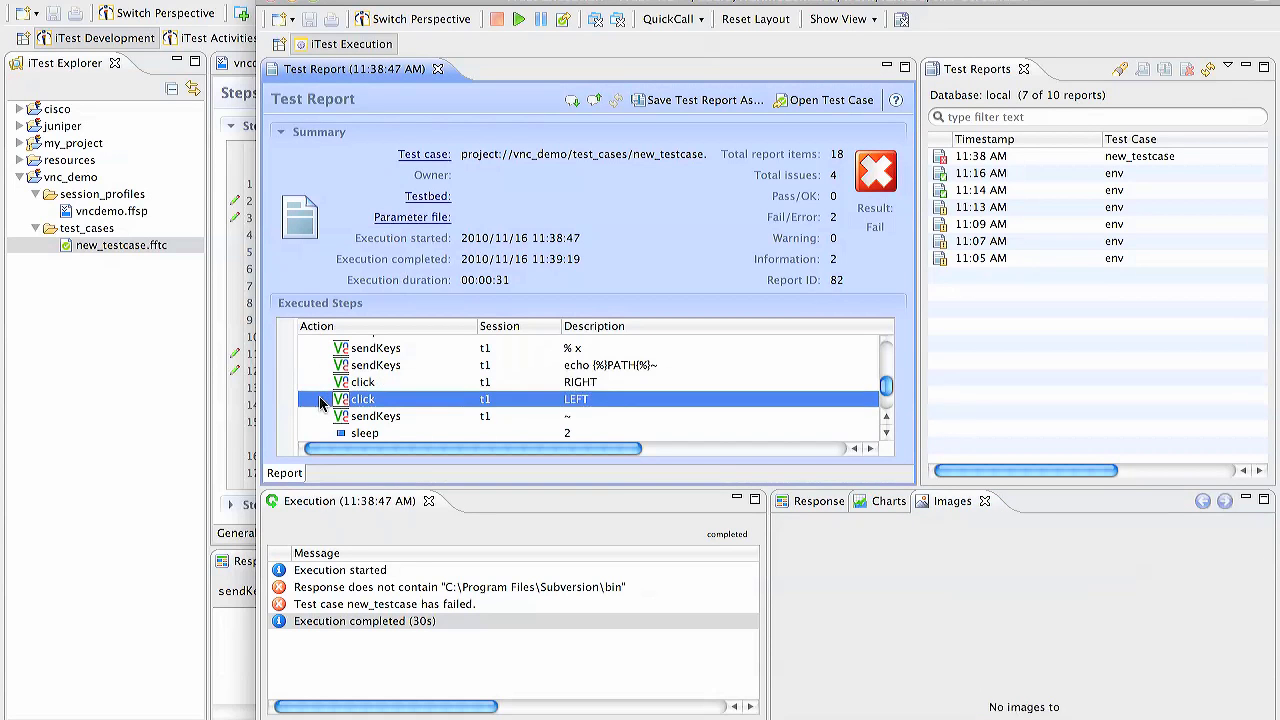
pyautogui.click(321, 388)
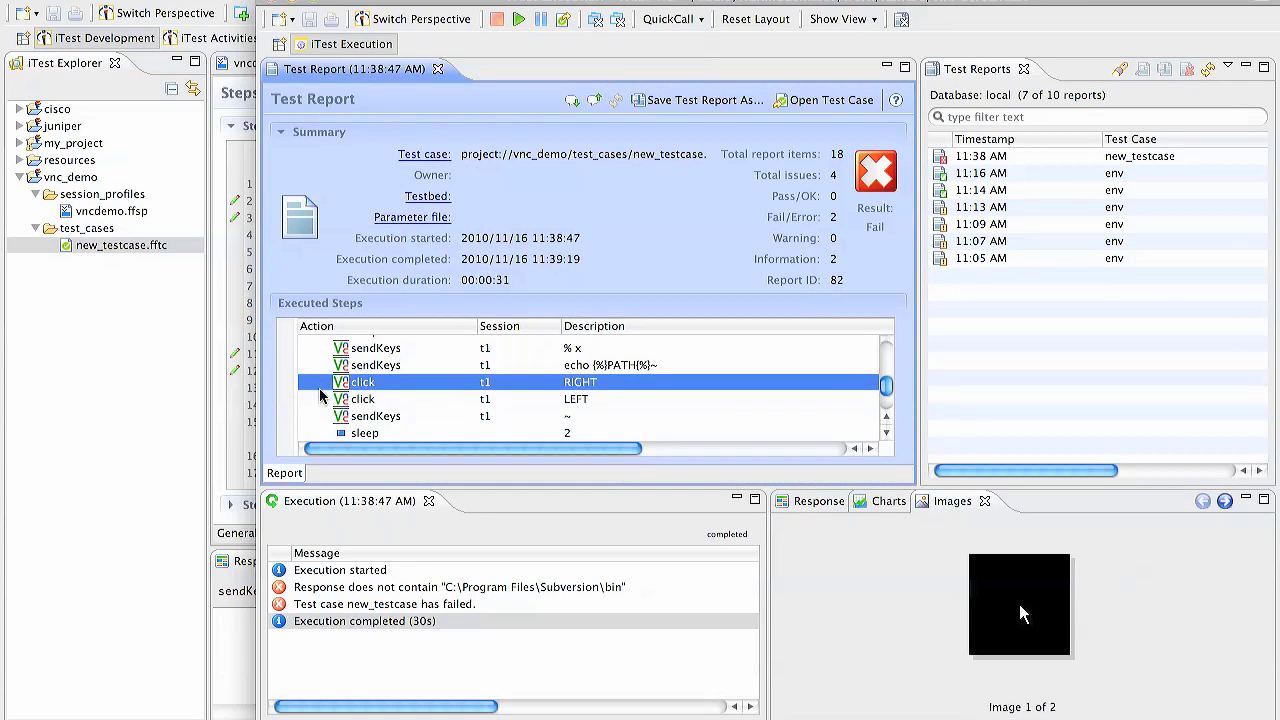
pyautogui.click(438, 69)
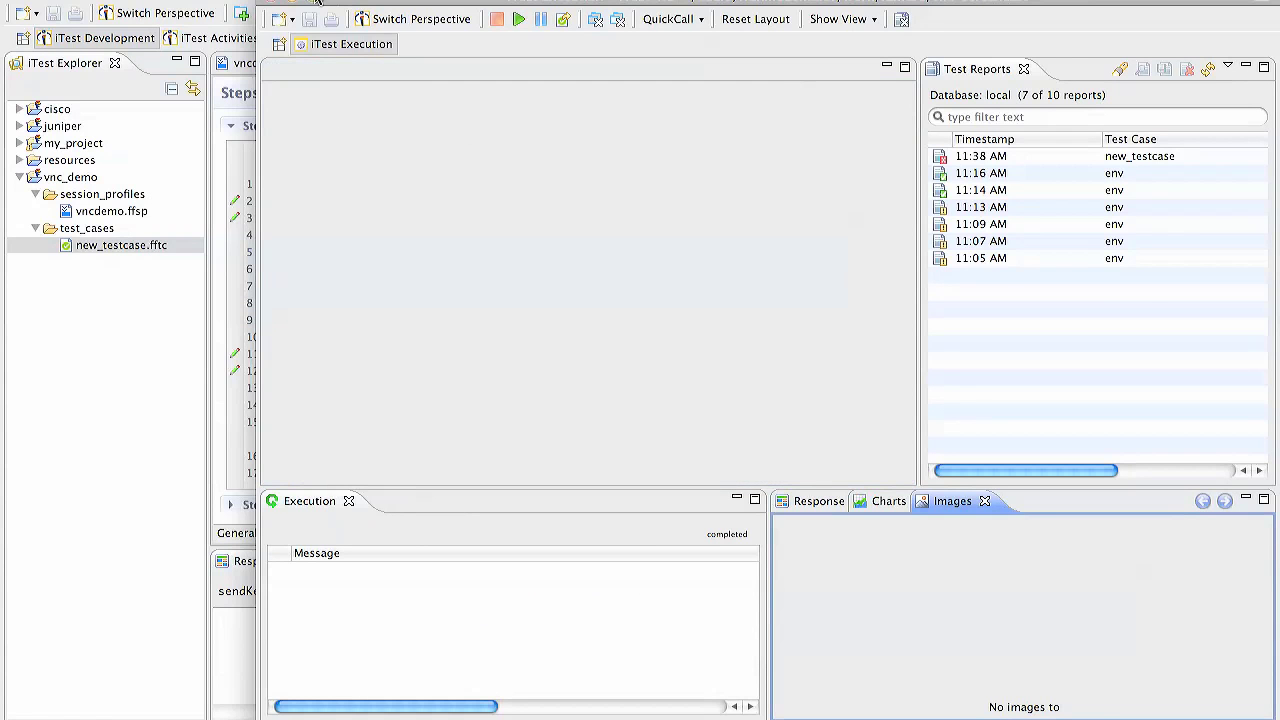
# - Uncheck Search for image in the click RIGHT step's Target properties
pyautogui.click(275, 4)
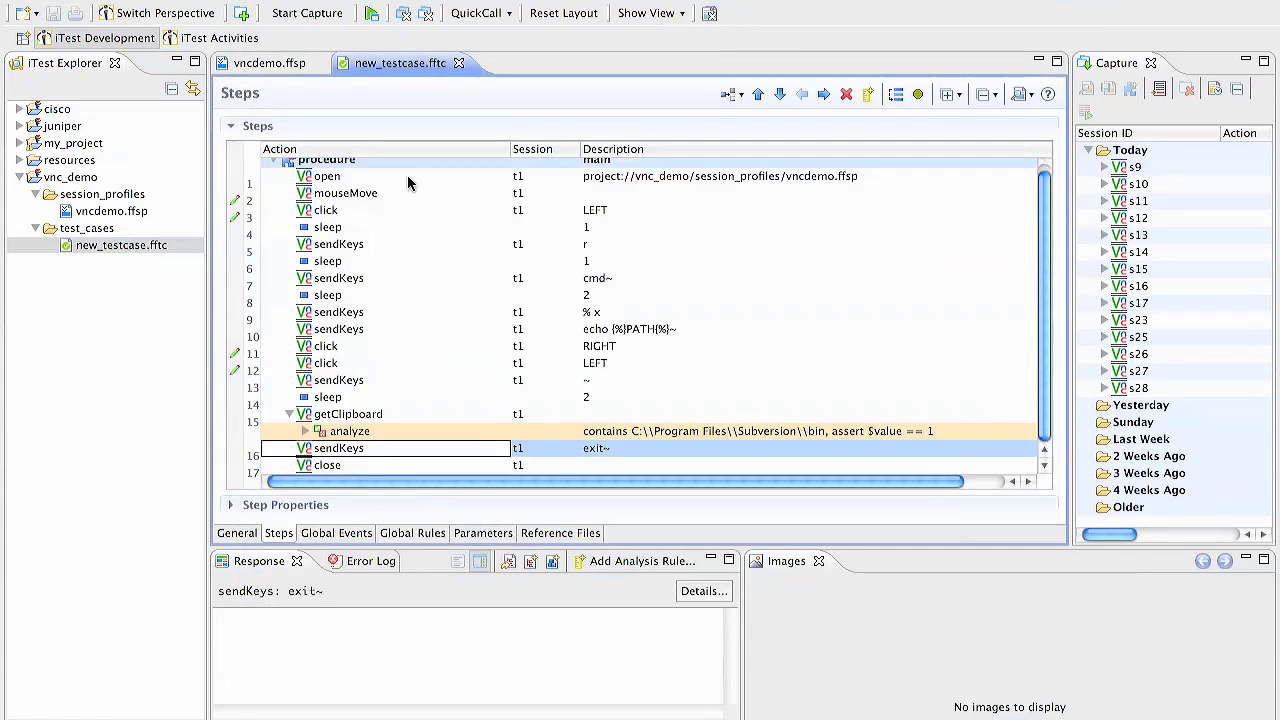
pyautogui.click(281, 347)
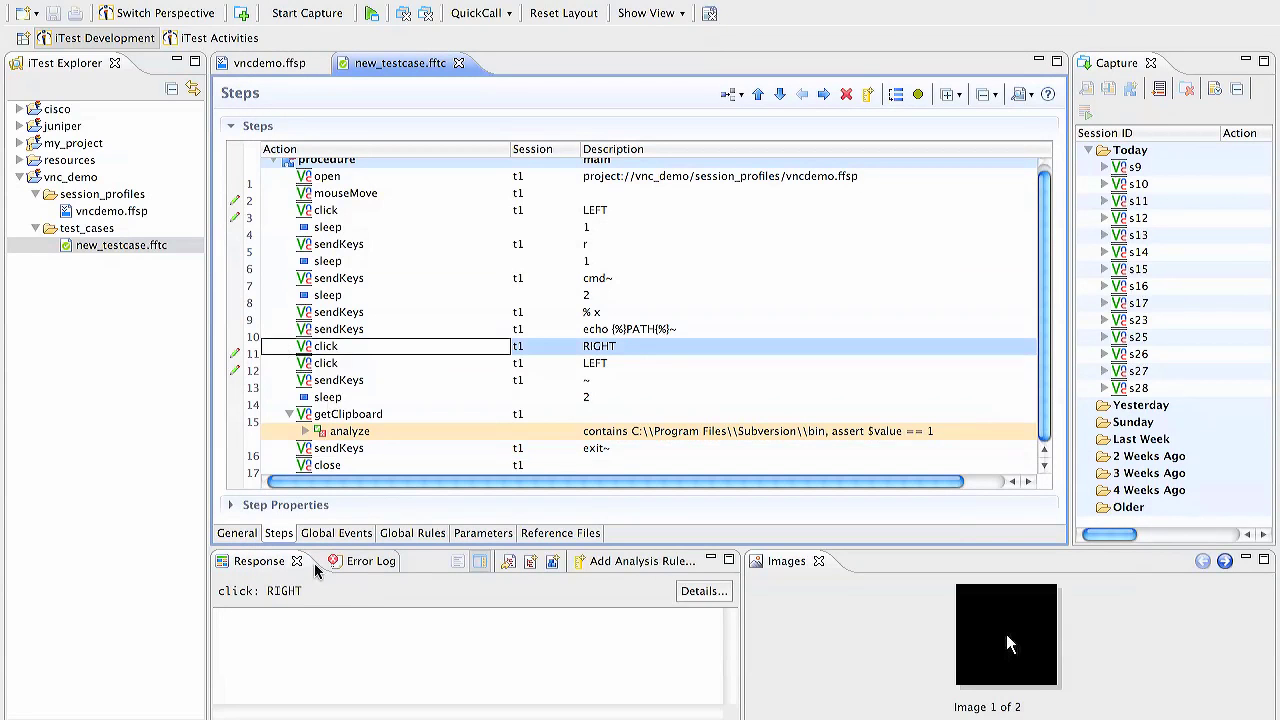
pyautogui.click(285, 505)
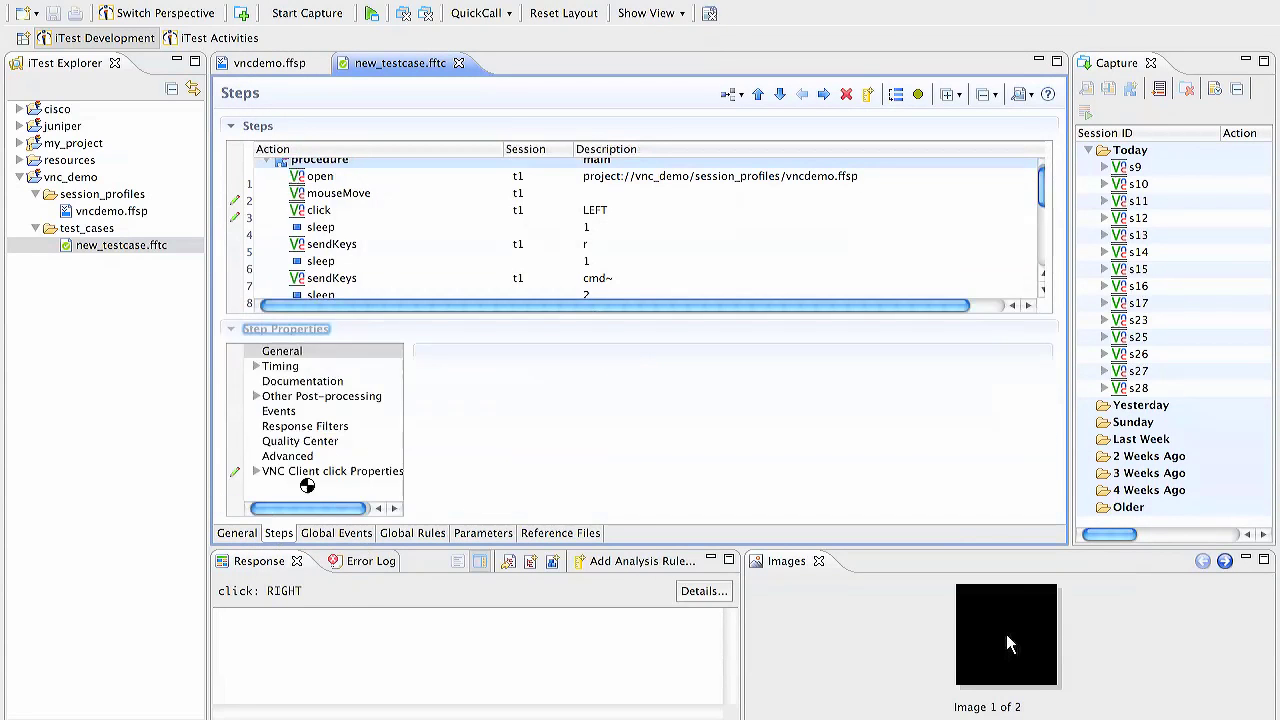
pyautogui.scroll(-3, 313, 261)
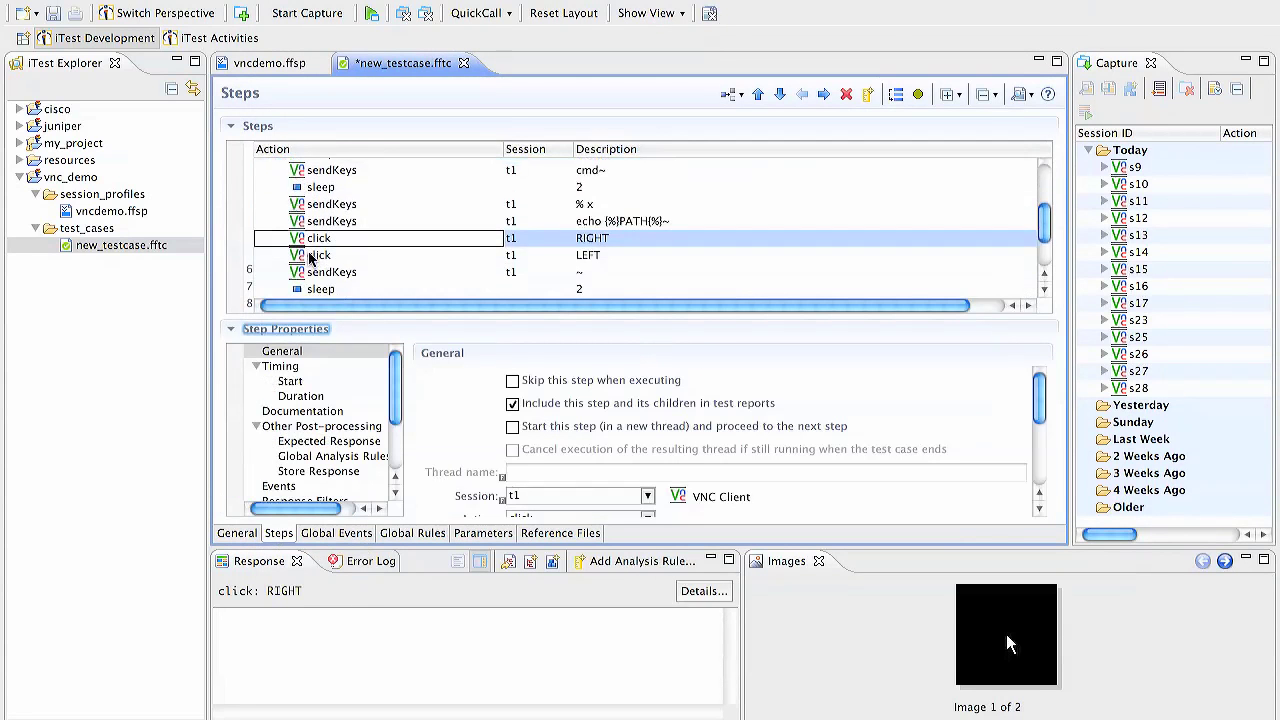
pyautogui.scroll(-4, 292, 450)
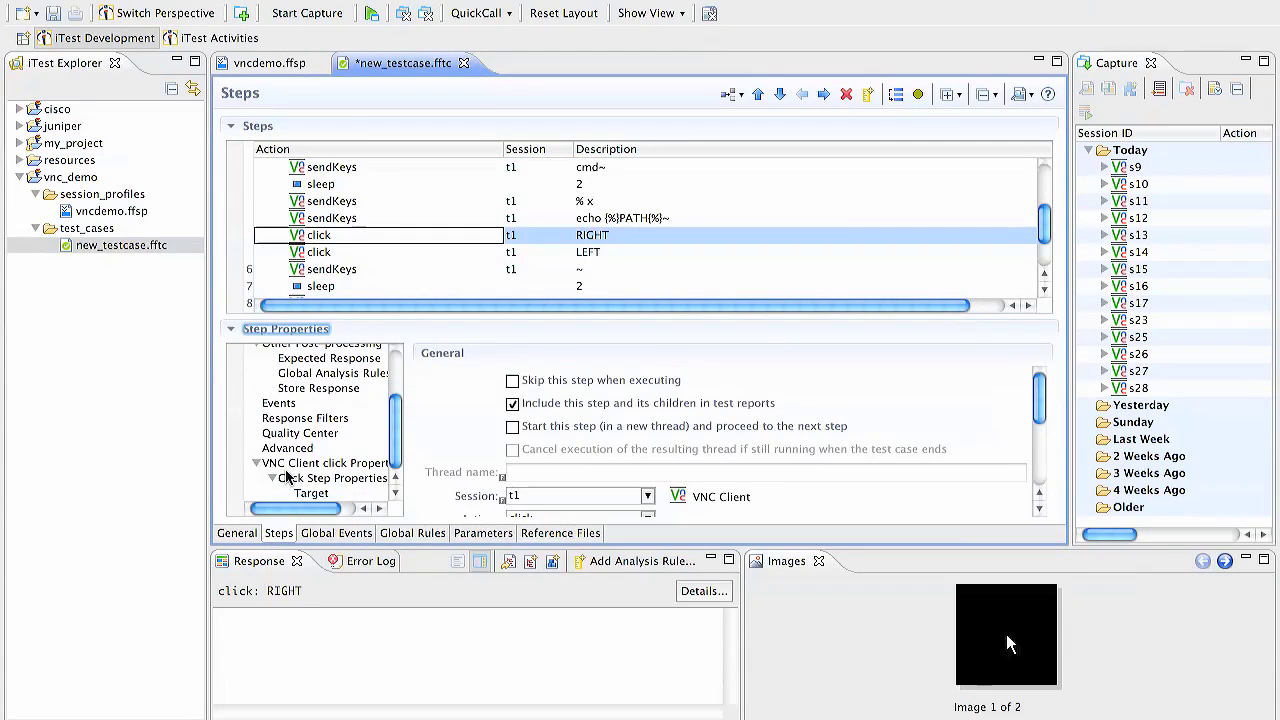
pyautogui.click(310, 494)
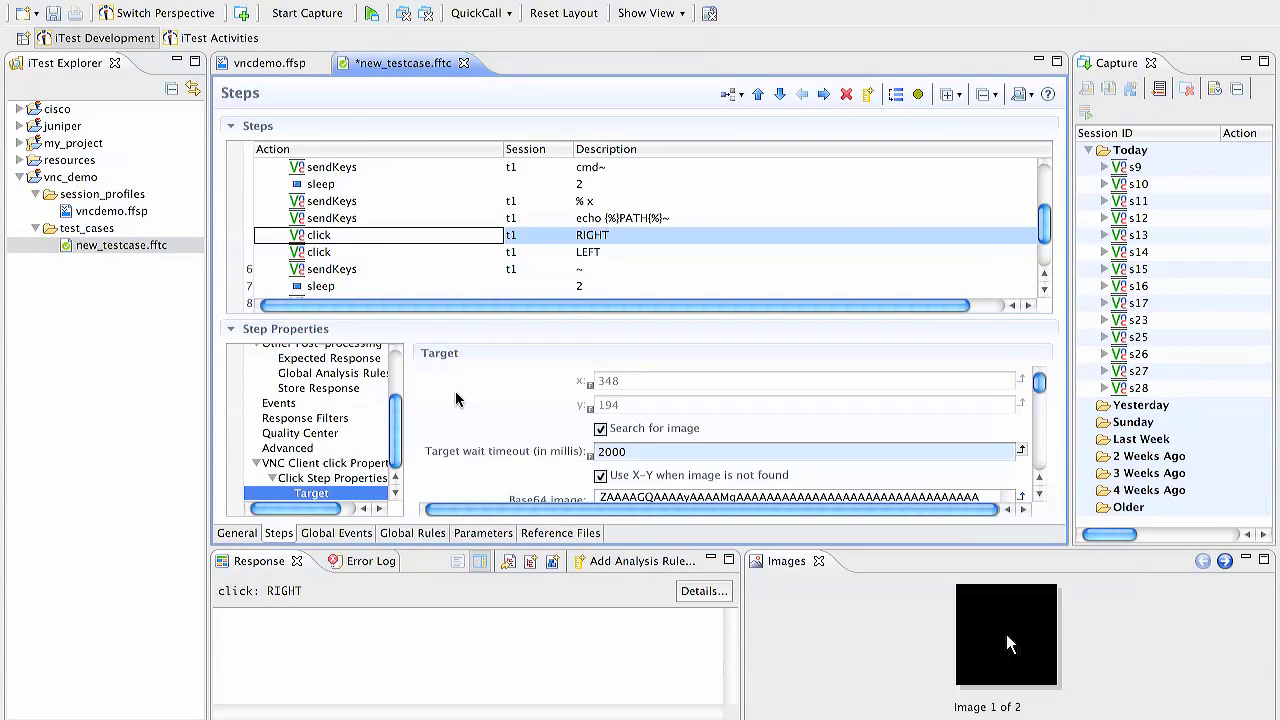
pyautogui.click(601, 429)
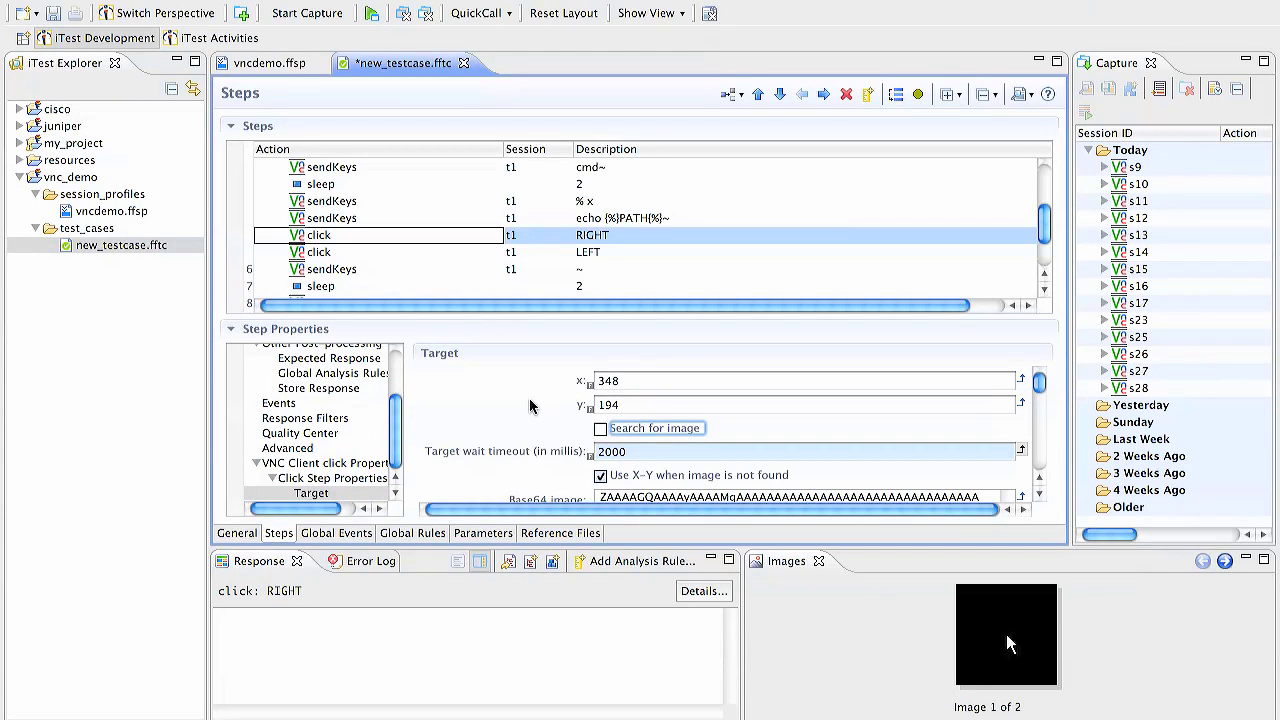
# - Uncheck Search for image for the click LEFT step, save the test case, and run it
pyautogui.click(283, 253)
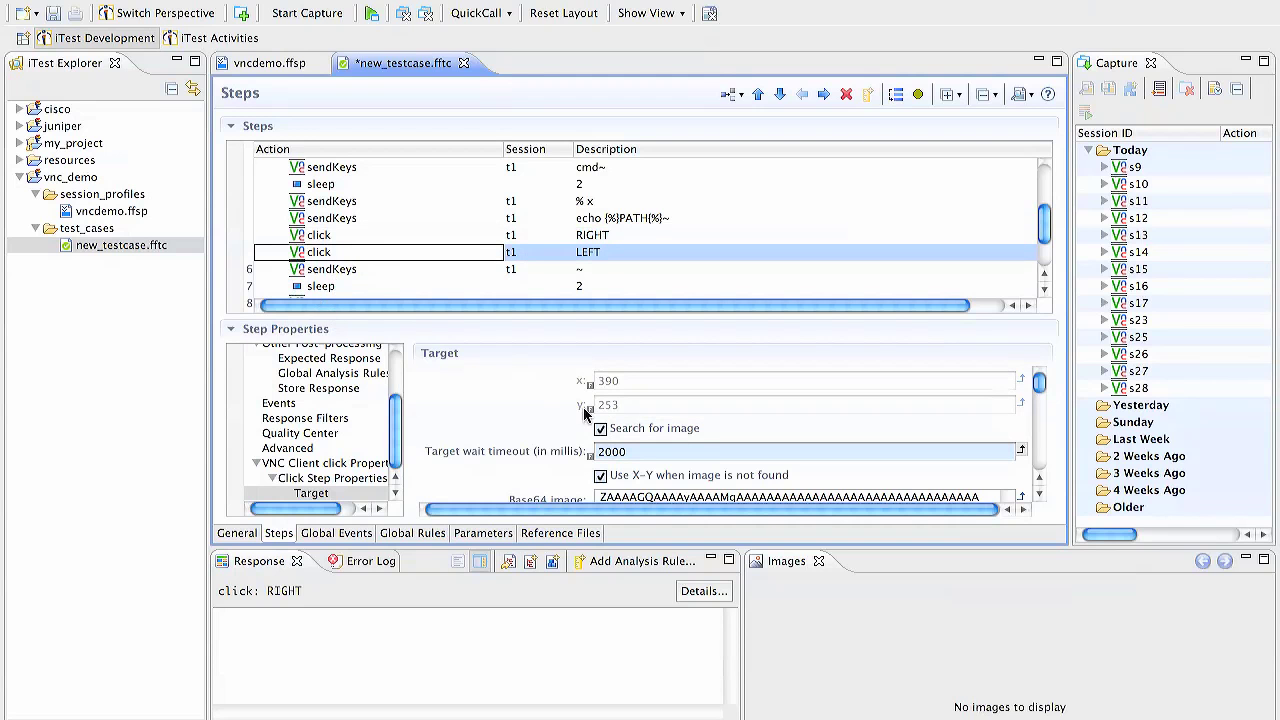
pyautogui.click(603, 432)
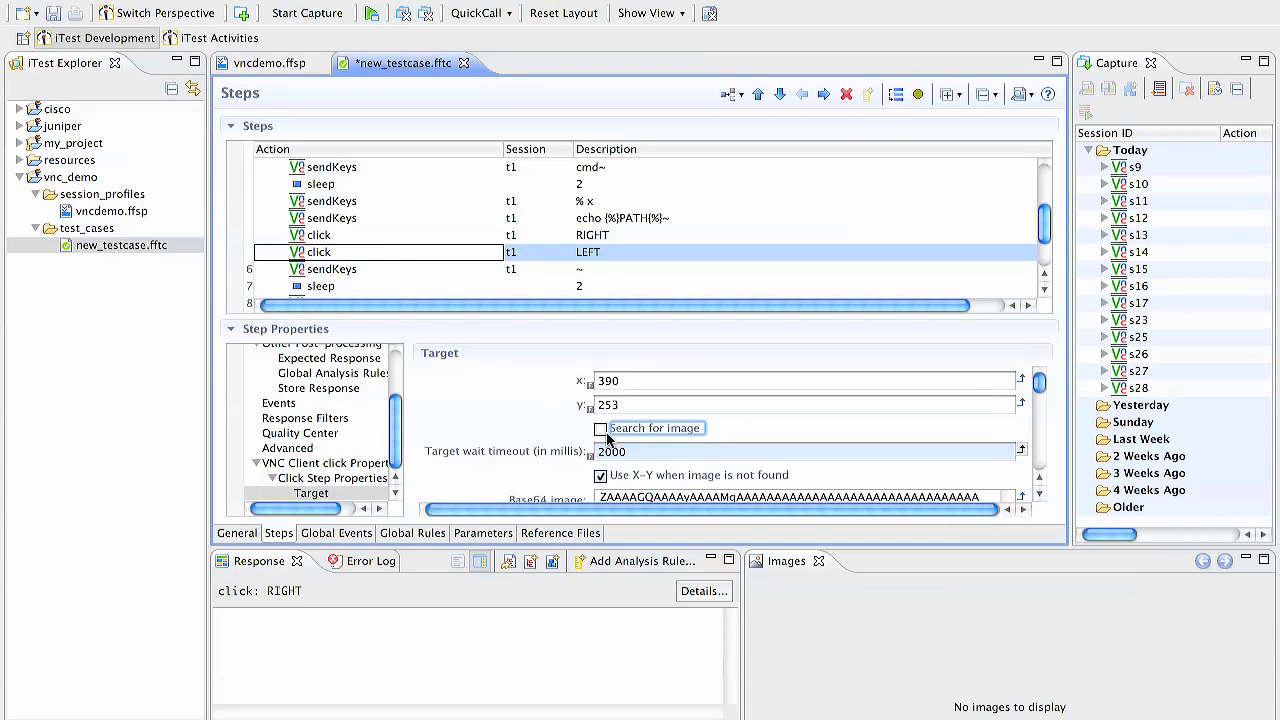
pyautogui.hotkey('ctrl', 's')
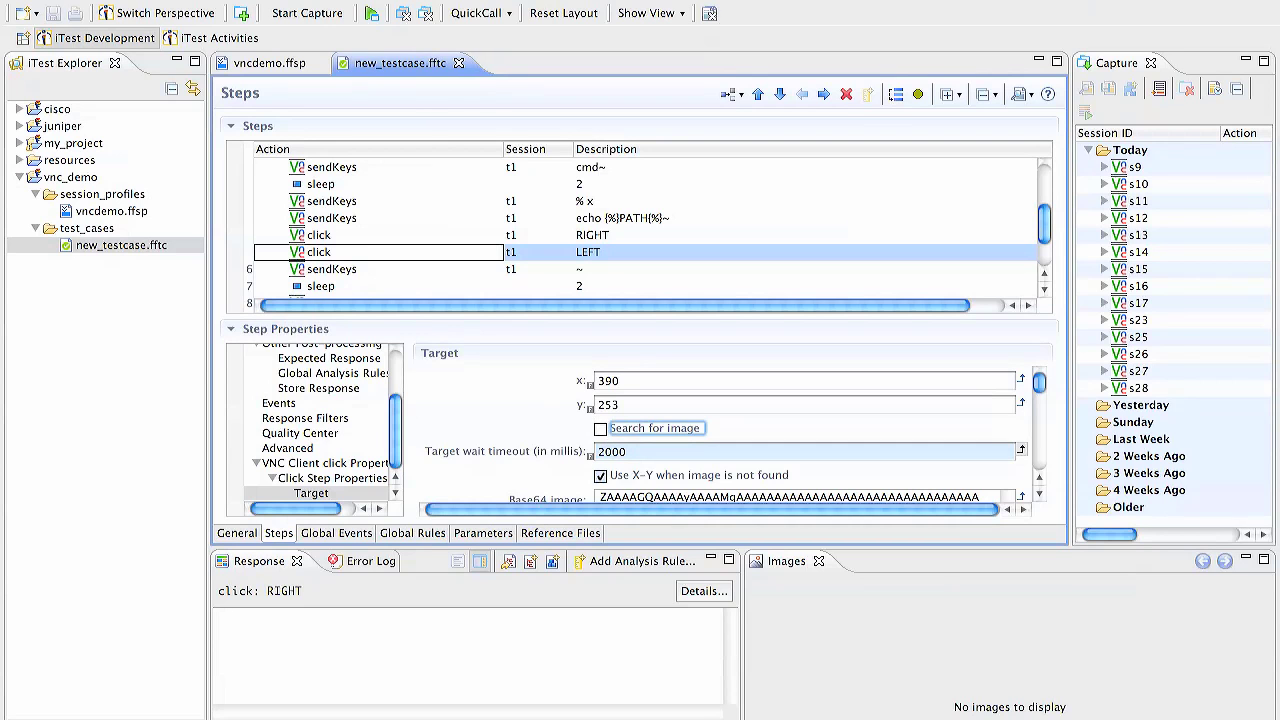
pyautogui.click(371, 13)
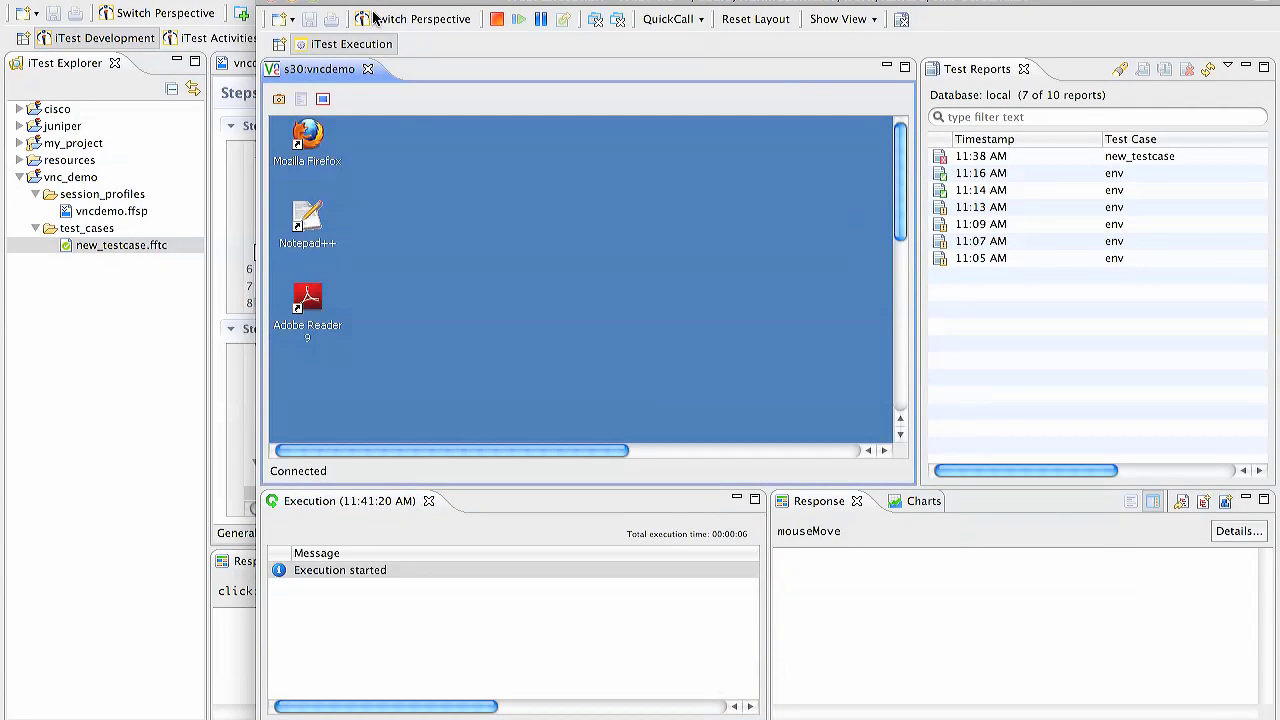
# - Maximize the s30:vncdemo remote desktop view to watch the run finish with Pass
pyautogui.click(904, 68)
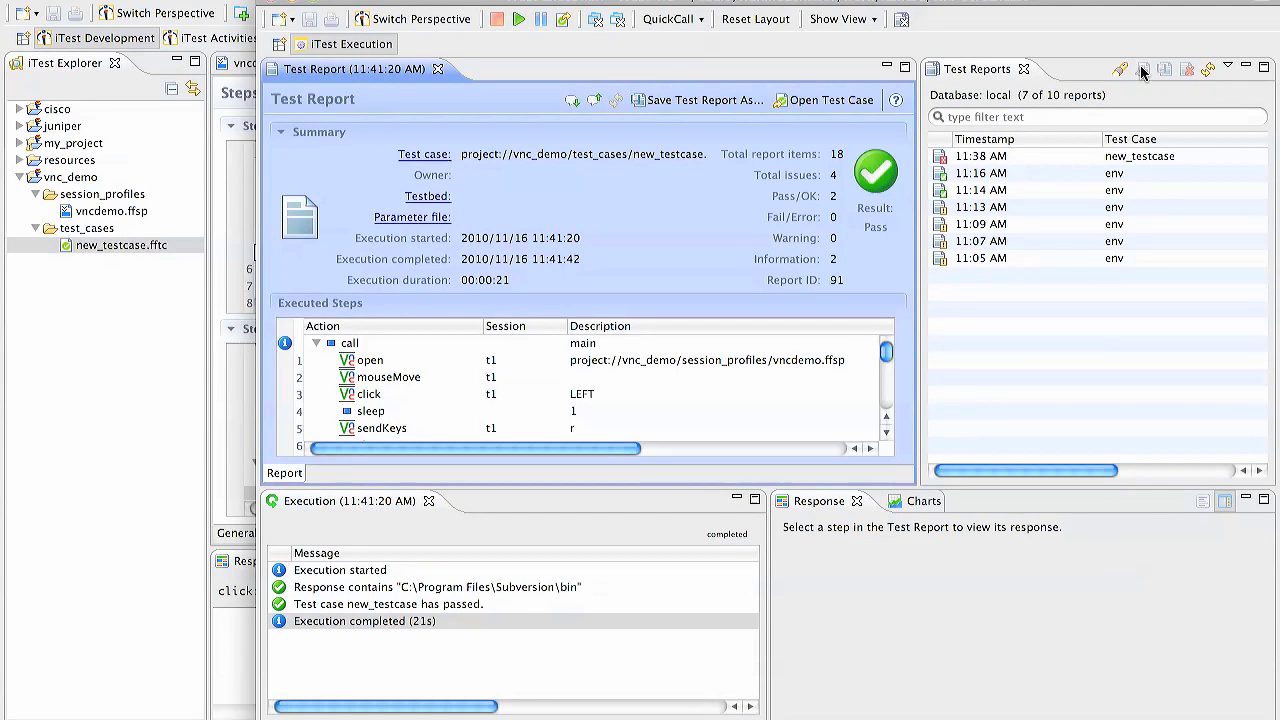
# - Close the test report, maximize the steps editor, and inspect mouseMove's 2000 ms hover settings
pyautogui.click(437, 70)
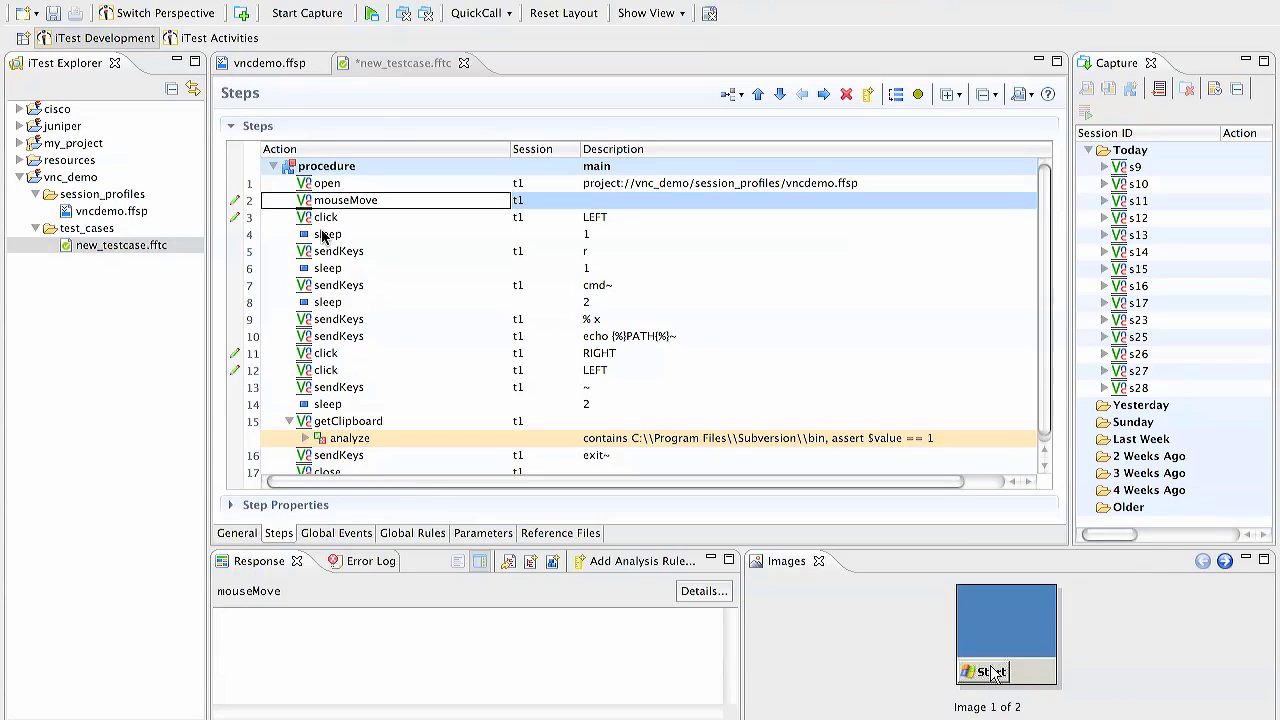
pyautogui.click(382, 68)
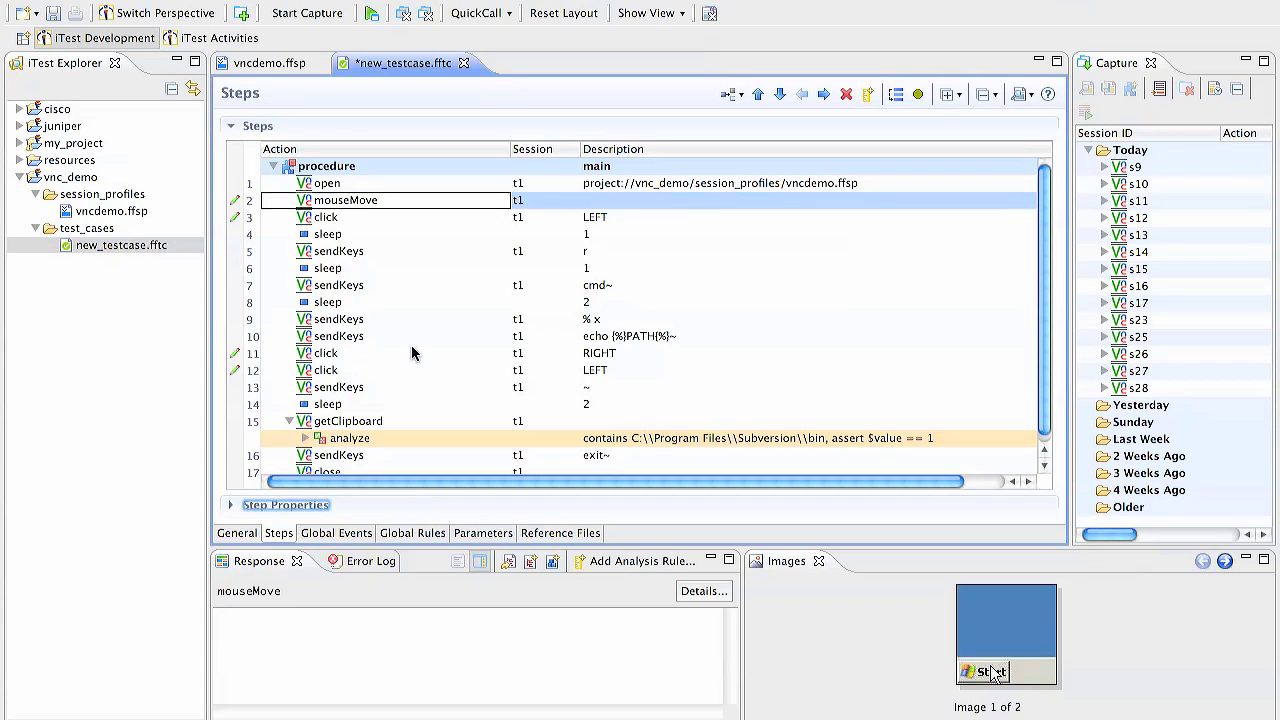
pyautogui.click(1056, 63)
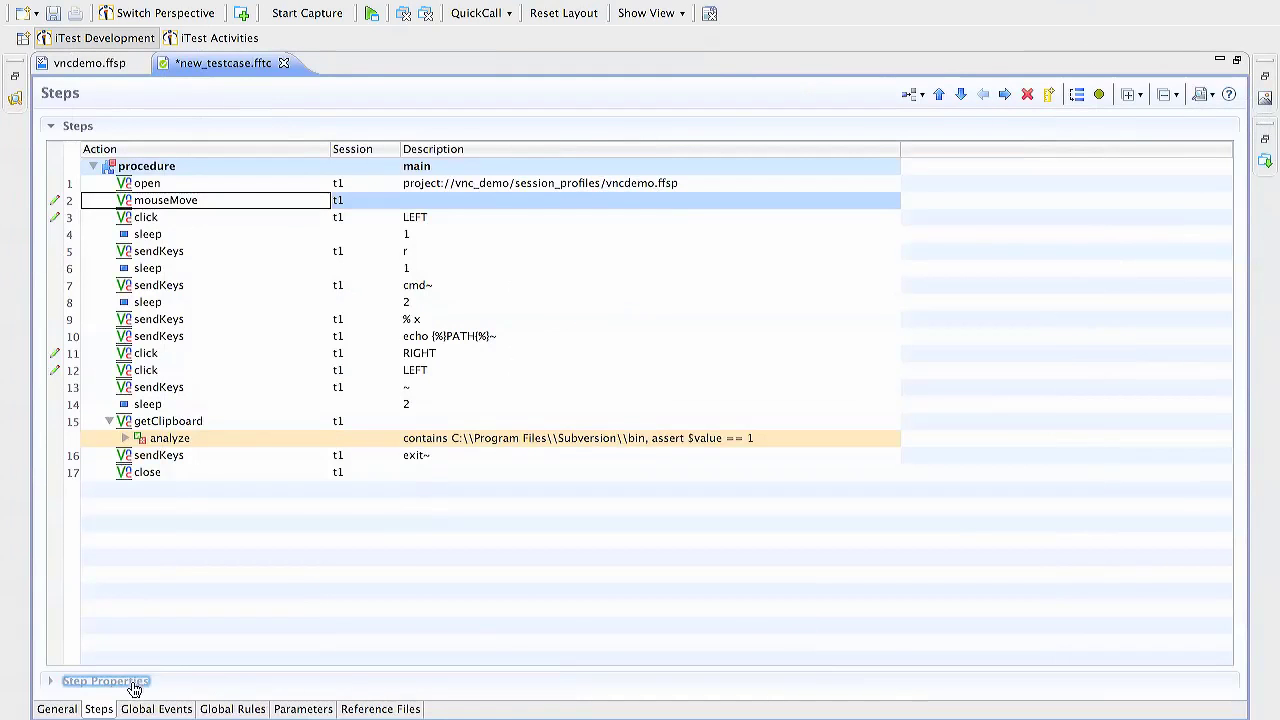
pyautogui.click(105, 681)
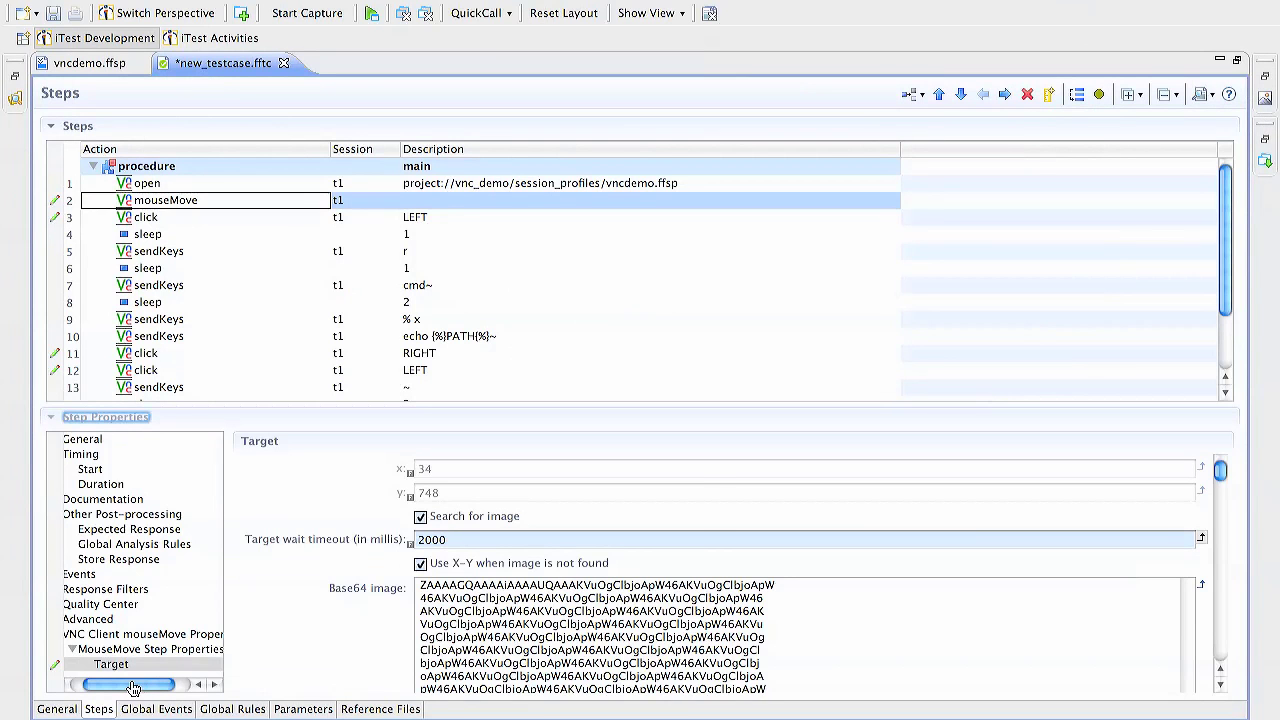
pyautogui.click(131, 649)
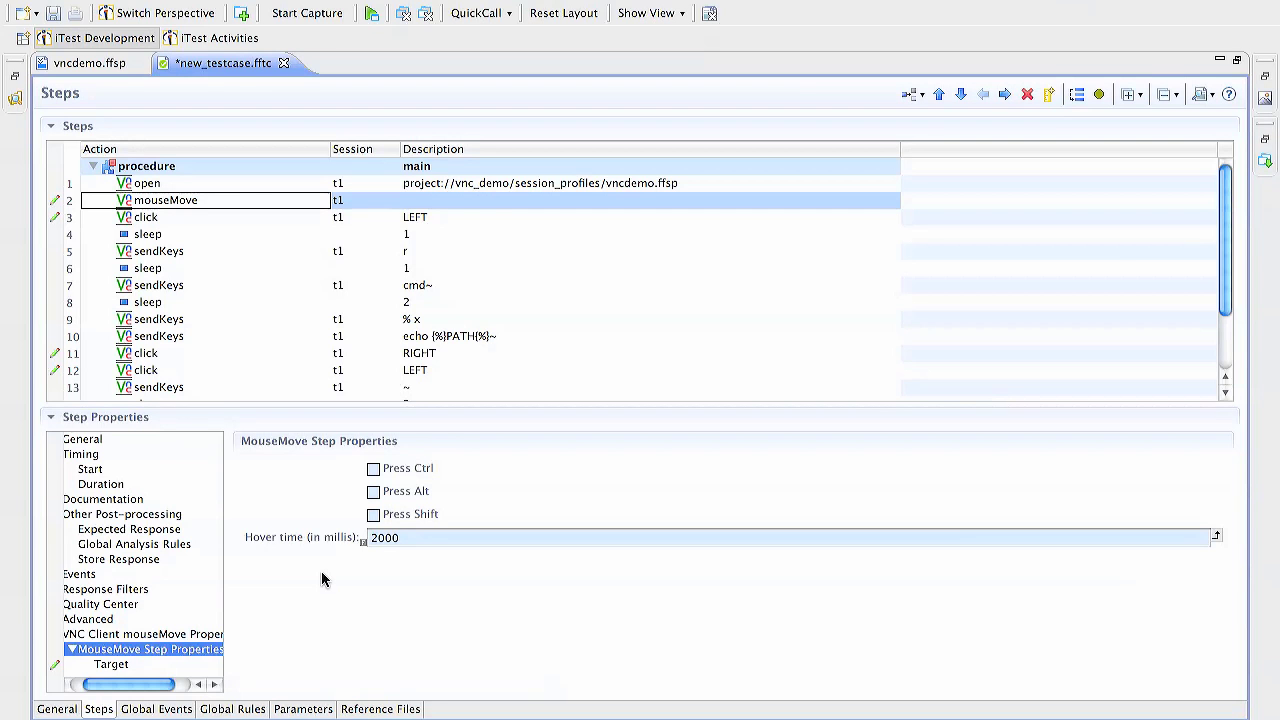
pyautogui.click(421, 539)
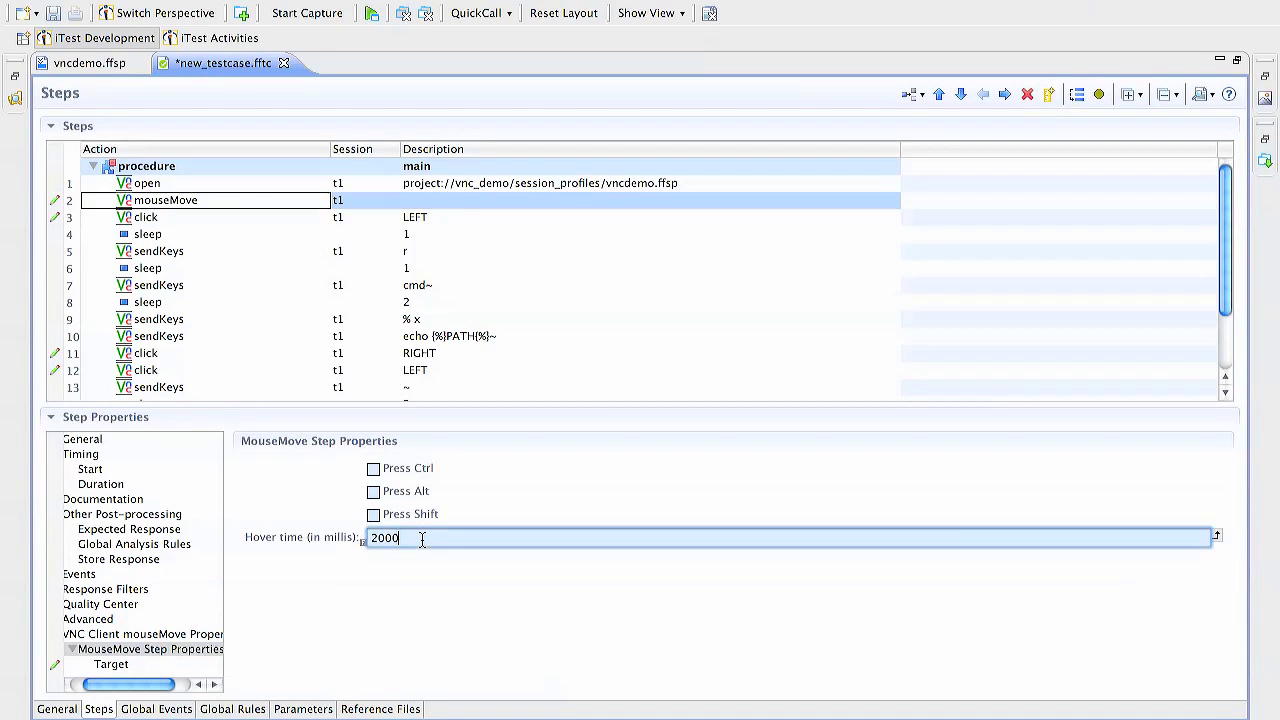
pyautogui.click(408, 591)
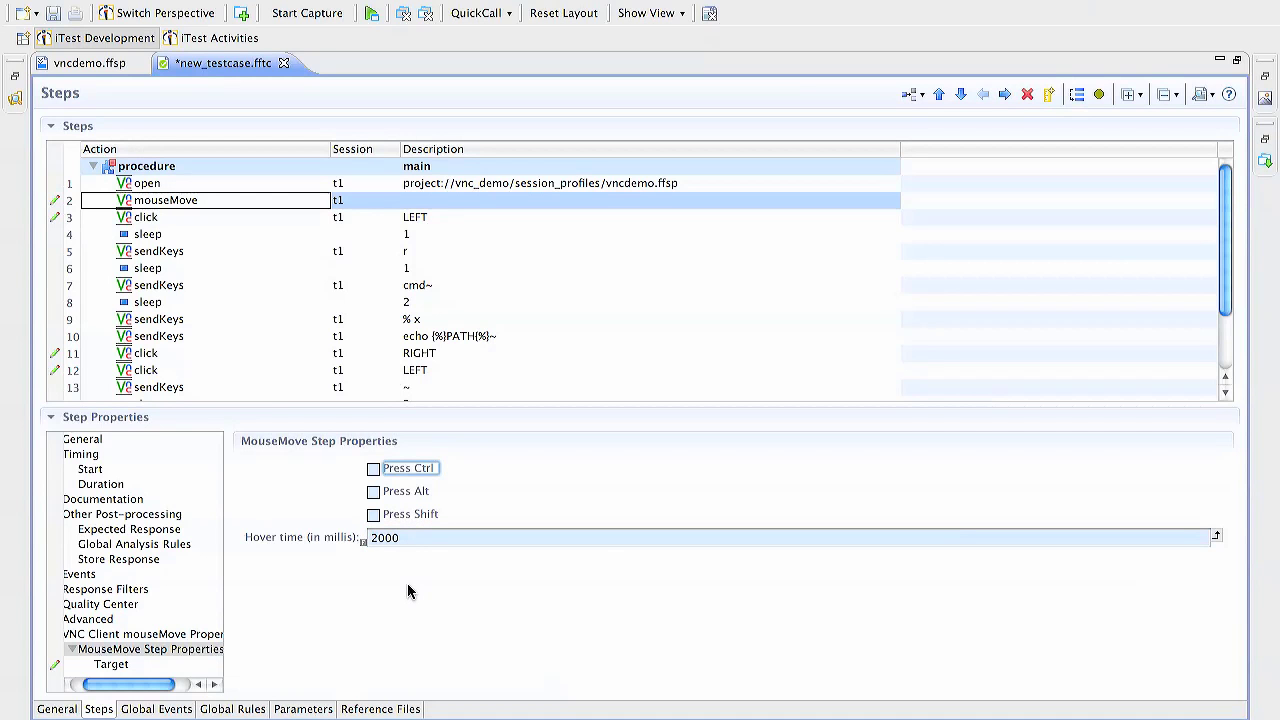
# - Make the mouseMove step target x 34, y 748 with Use X-Y on and image search off
pyautogui.click(112, 666)
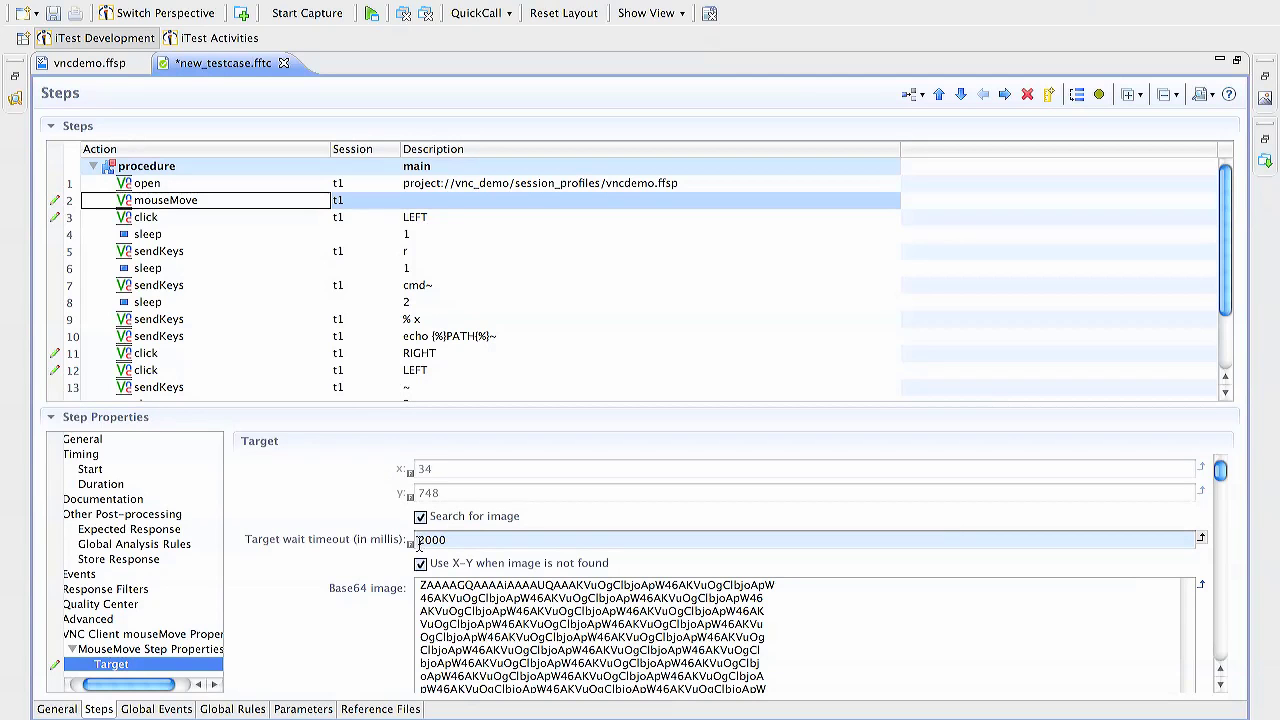
pyautogui.click(420, 563)
pyautogui.click(422, 564)
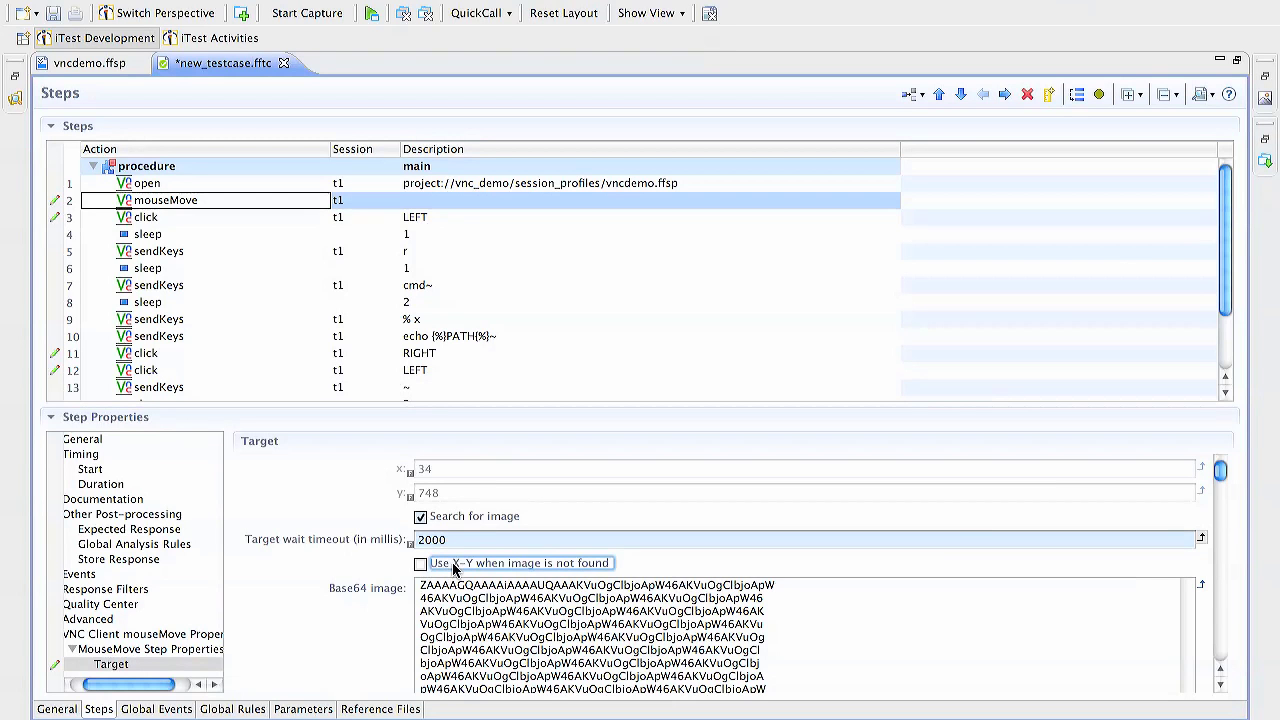
pyautogui.click(421, 564)
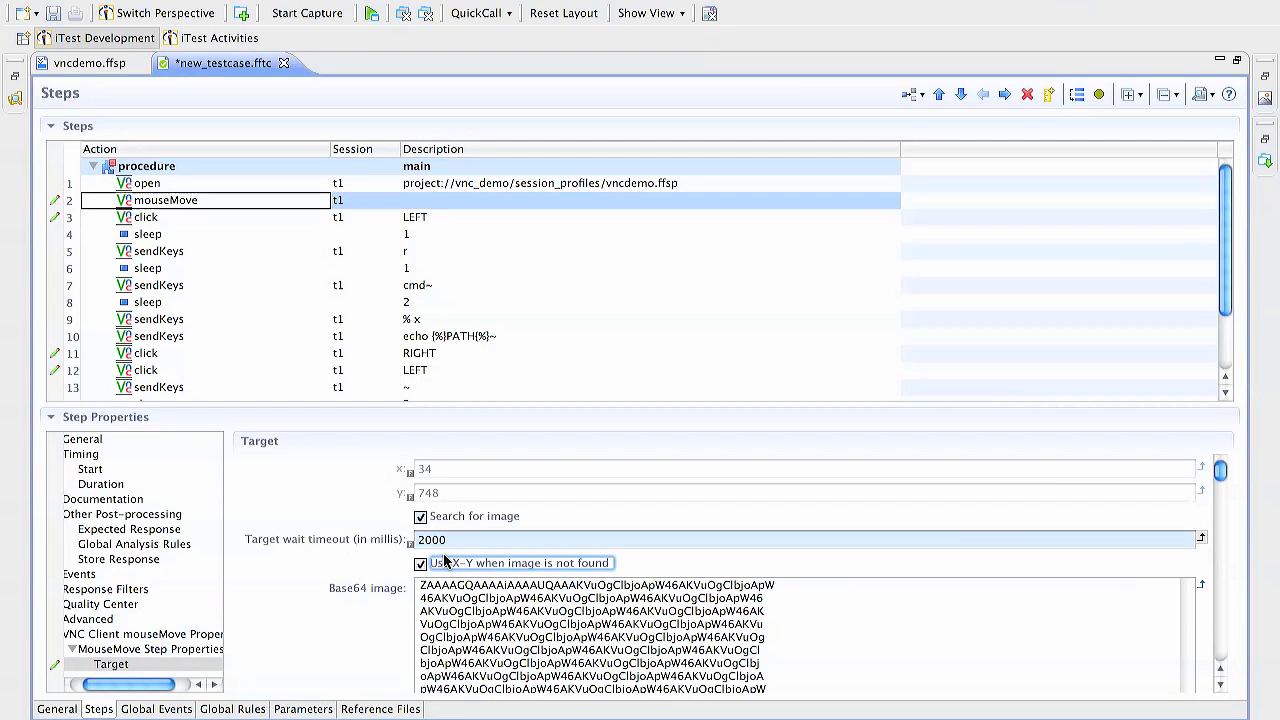
pyautogui.click(421, 518)
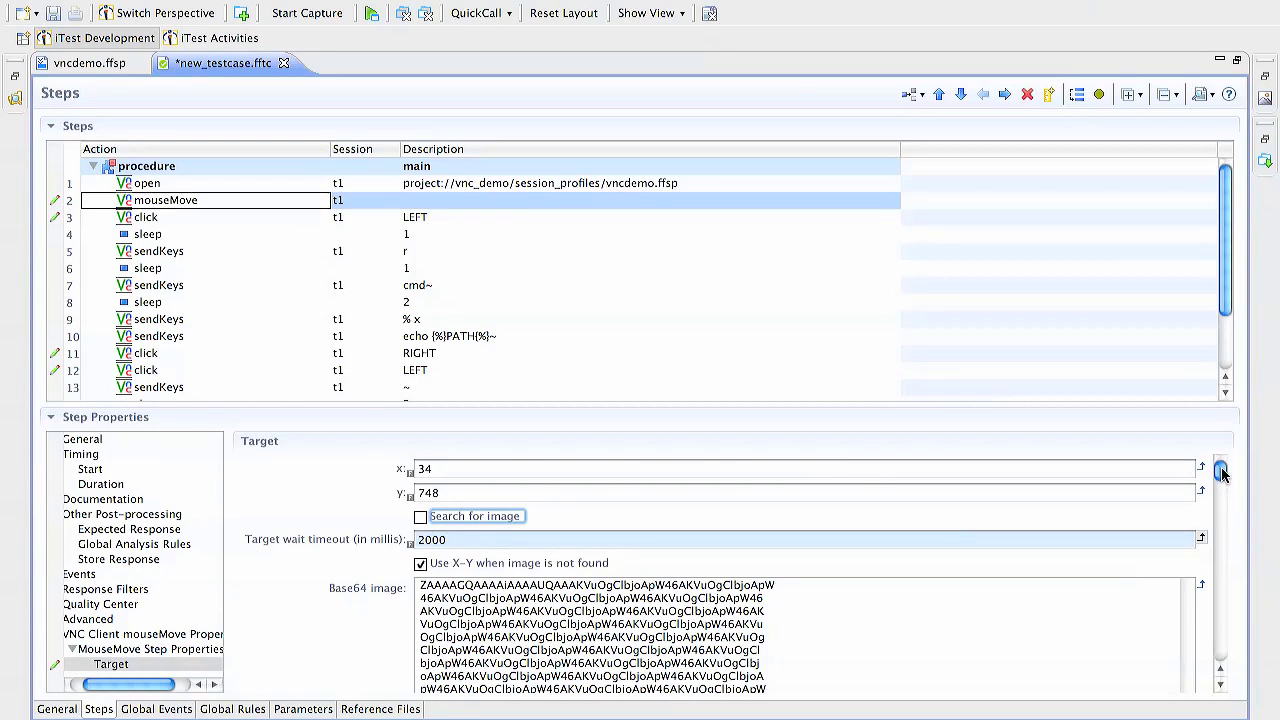
pyautogui.moveTo(1221, 474)
pyautogui.mouseDown()
pyautogui.moveTo(1221, 490)
pyautogui.moveTo(1221, 465)
pyautogui.mouseUp()
# - Change step 3's click button value from LEFT to Right
pyautogui.click(102, 217)
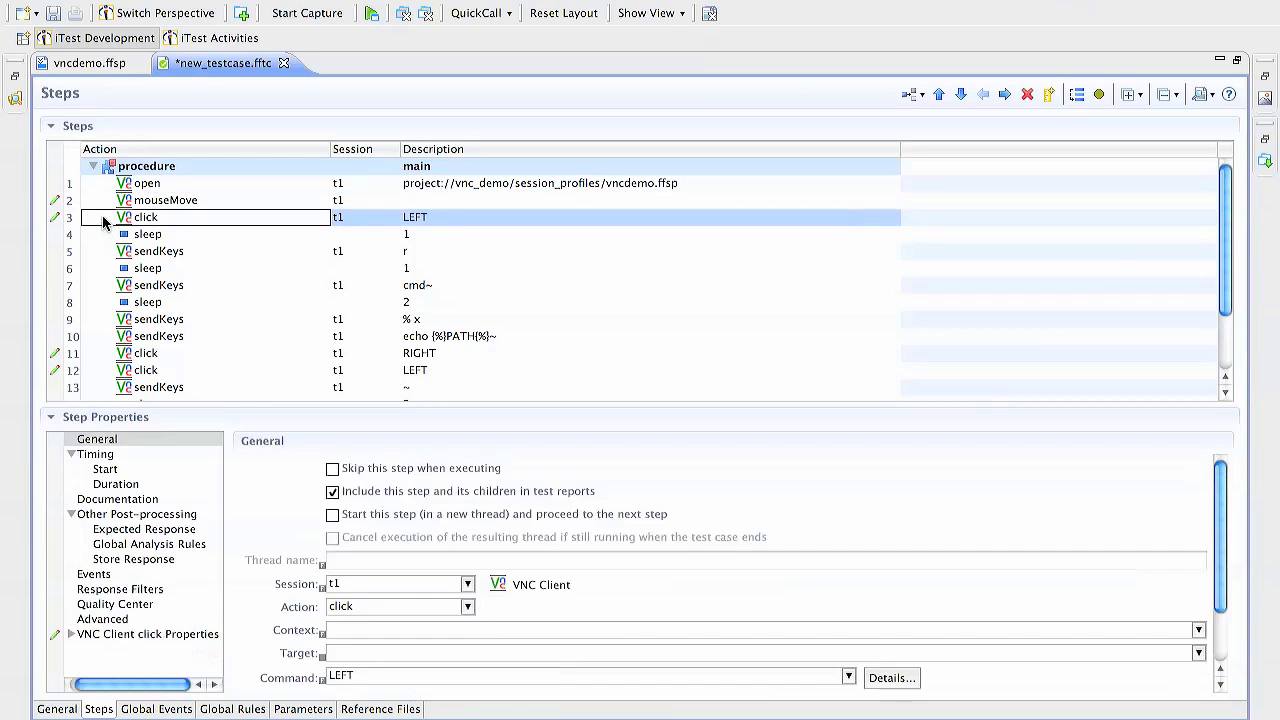
pyautogui.click(70, 634)
pyautogui.click(87, 649)
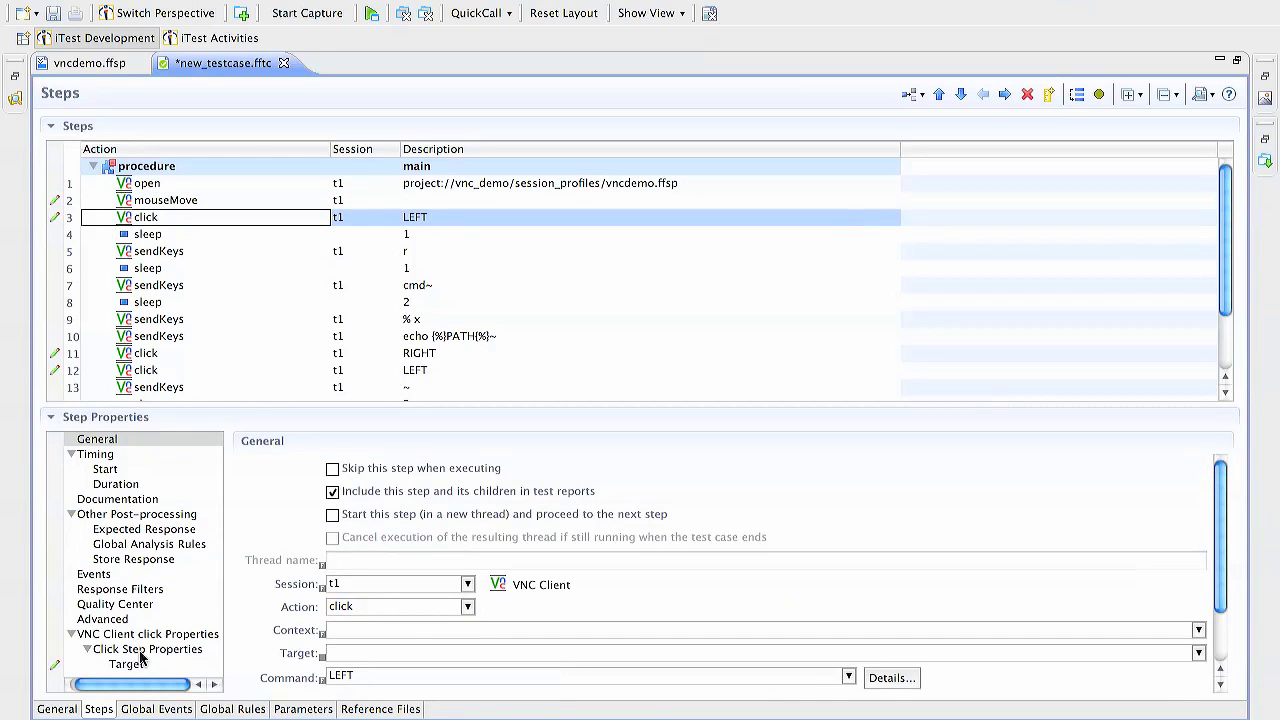
pyautogui.click(141, 649)
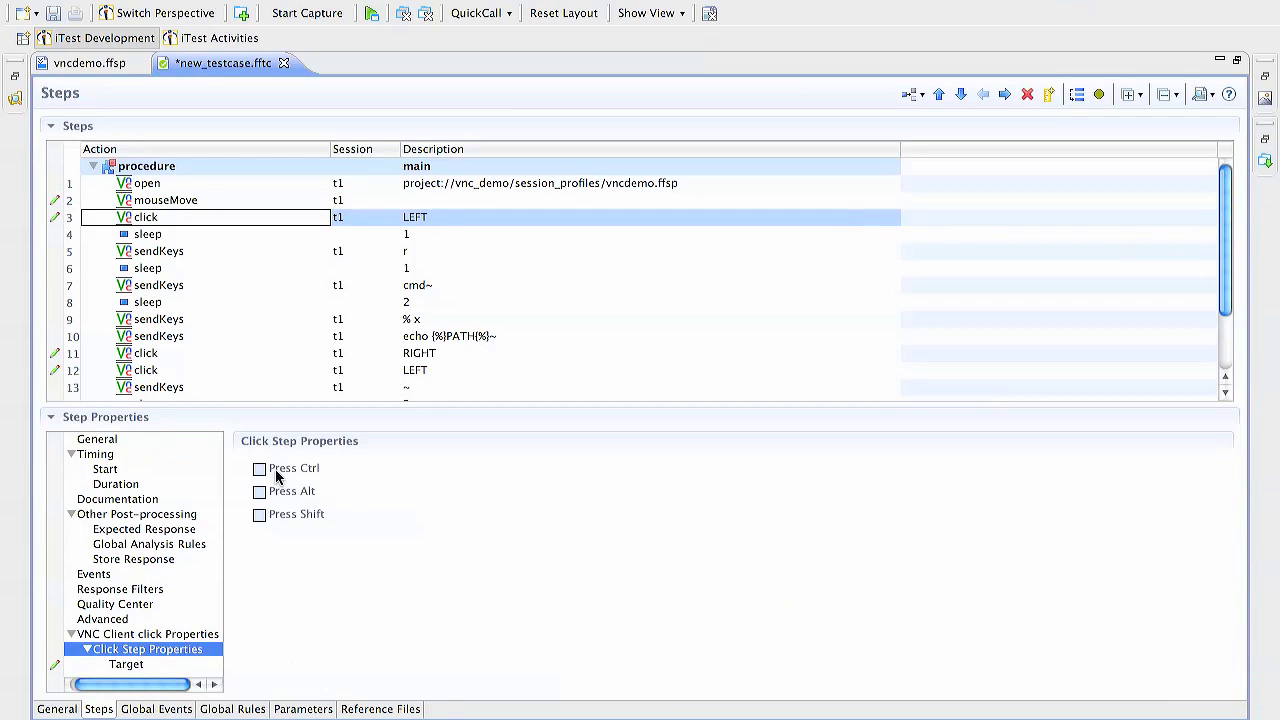
pyautogui.click(137, 667)
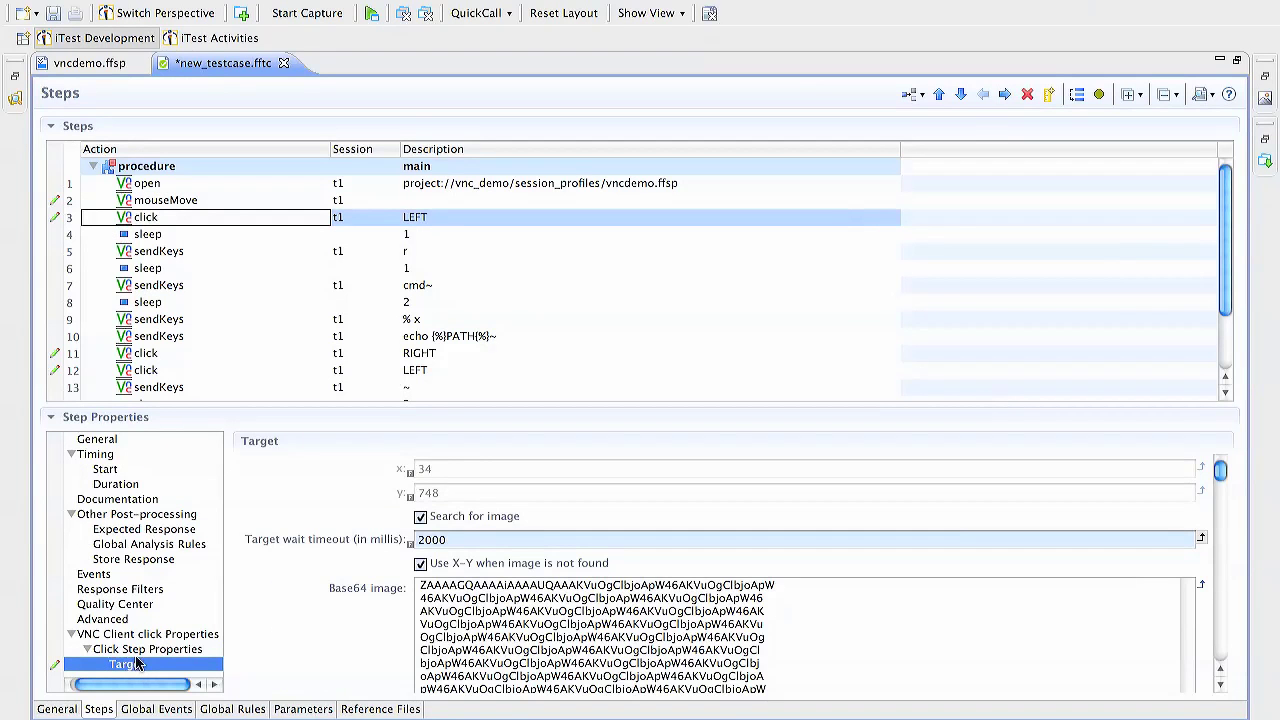
pyautogui.click(435, 220)
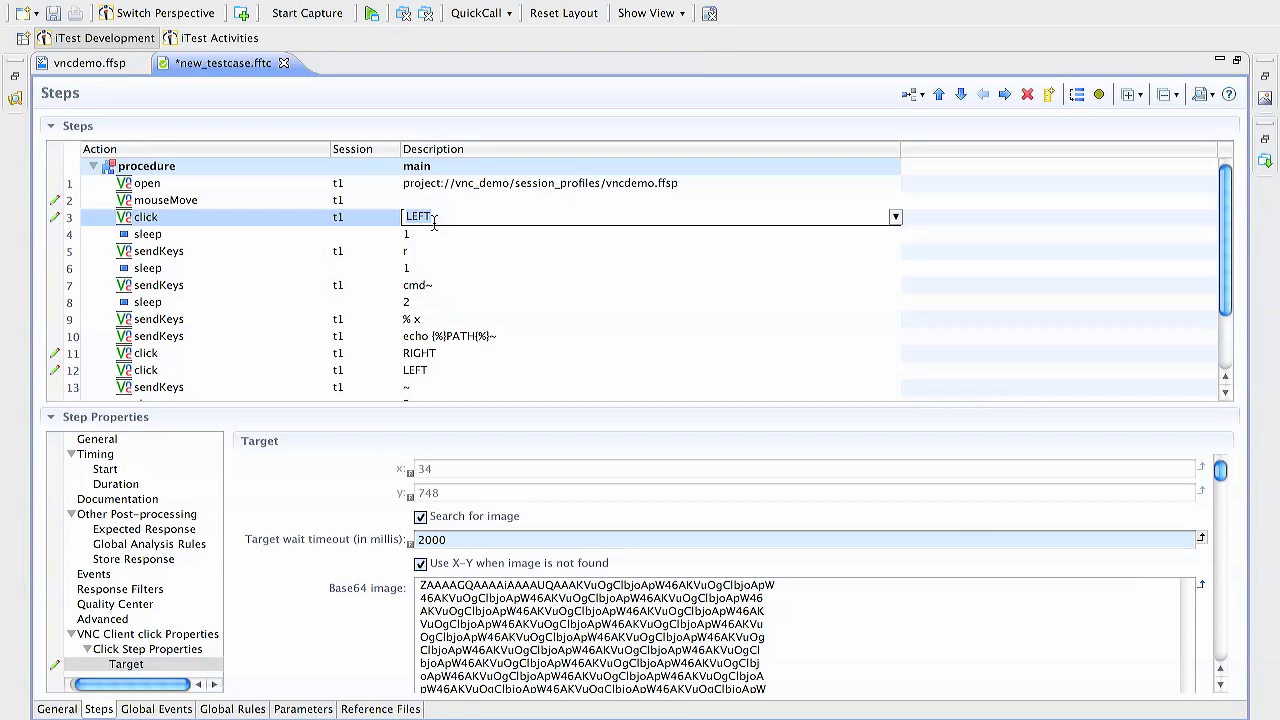
pyautogui.write('Right')
pyautogui.click(87, 222)
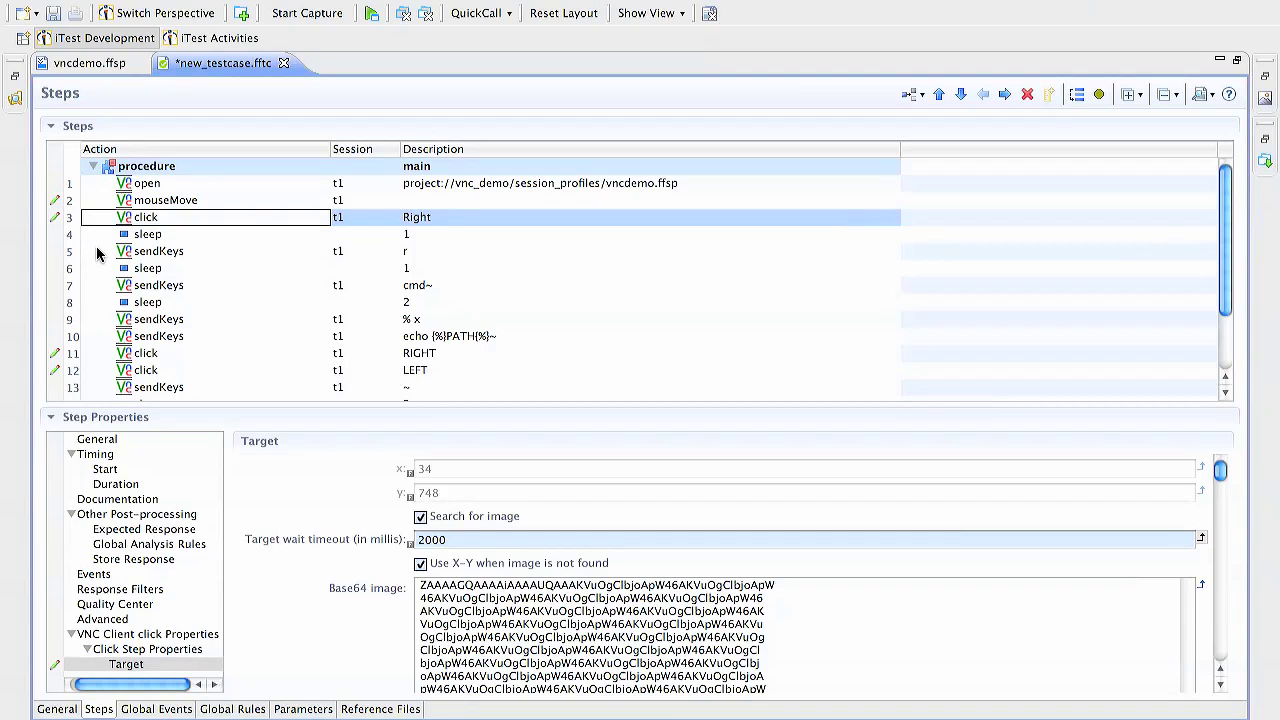
# - Change step 5's sendKeys keys from r to %{TAB} (Alt-Tab)
pyautogui.click(96, 246)
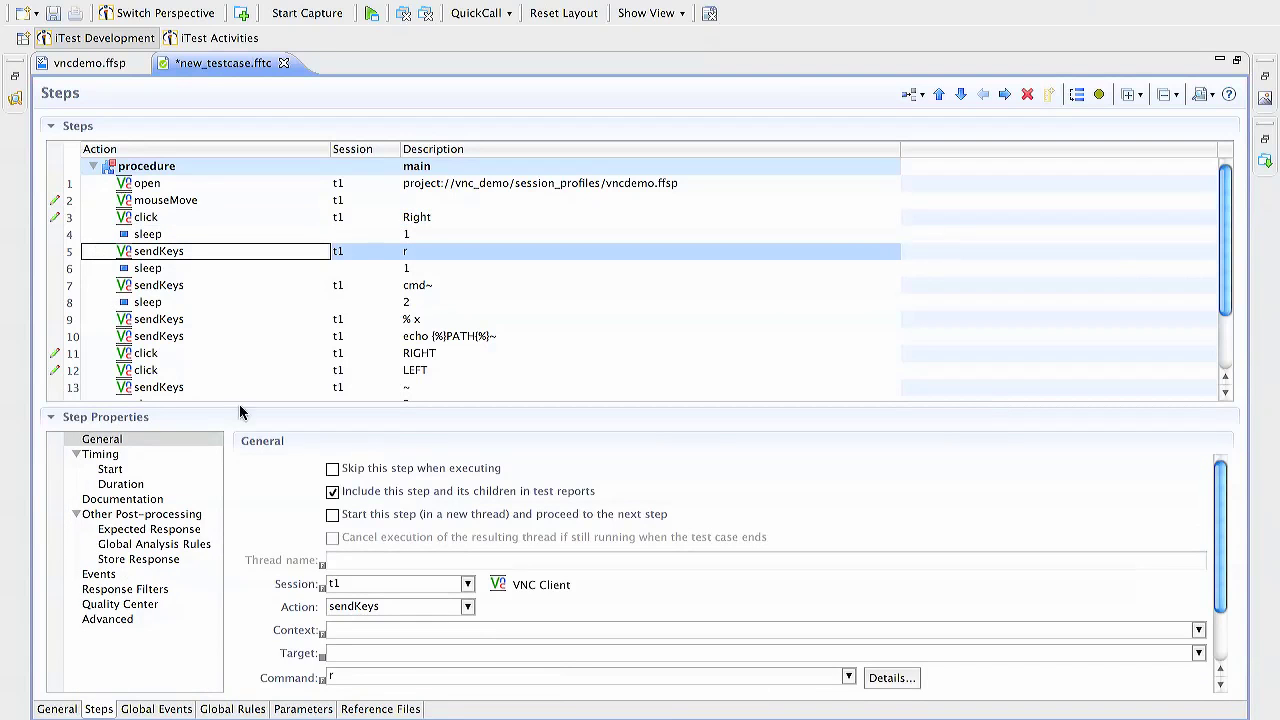
pyautogui.click(430, 257)
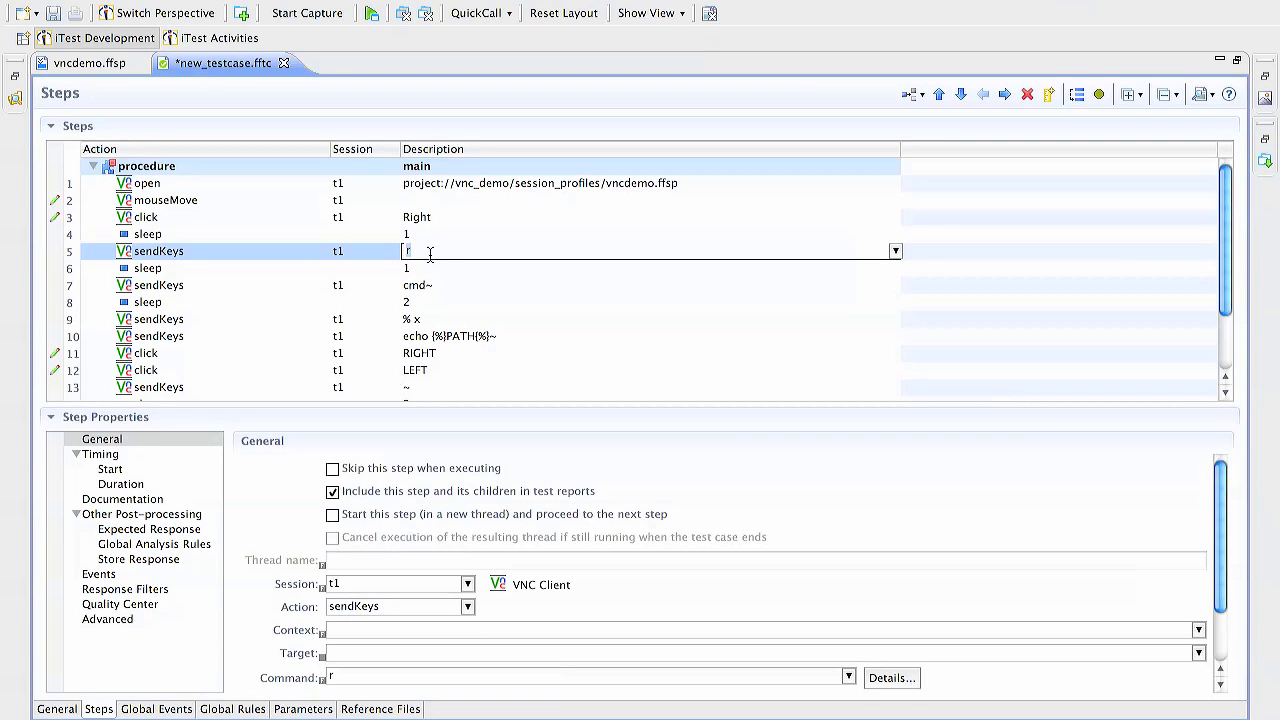
pyautogui.press('BackSpace')
pyautogui.write('3')
pyautogui.press('BackSpace')
pyautogui.write('%X')
pyautogui.press('BackSpace')
pyautogui.write('x')
pyautogui.press('BackSpace')
pyautogui.write('{TAB}')
pyautogui.press('Return')
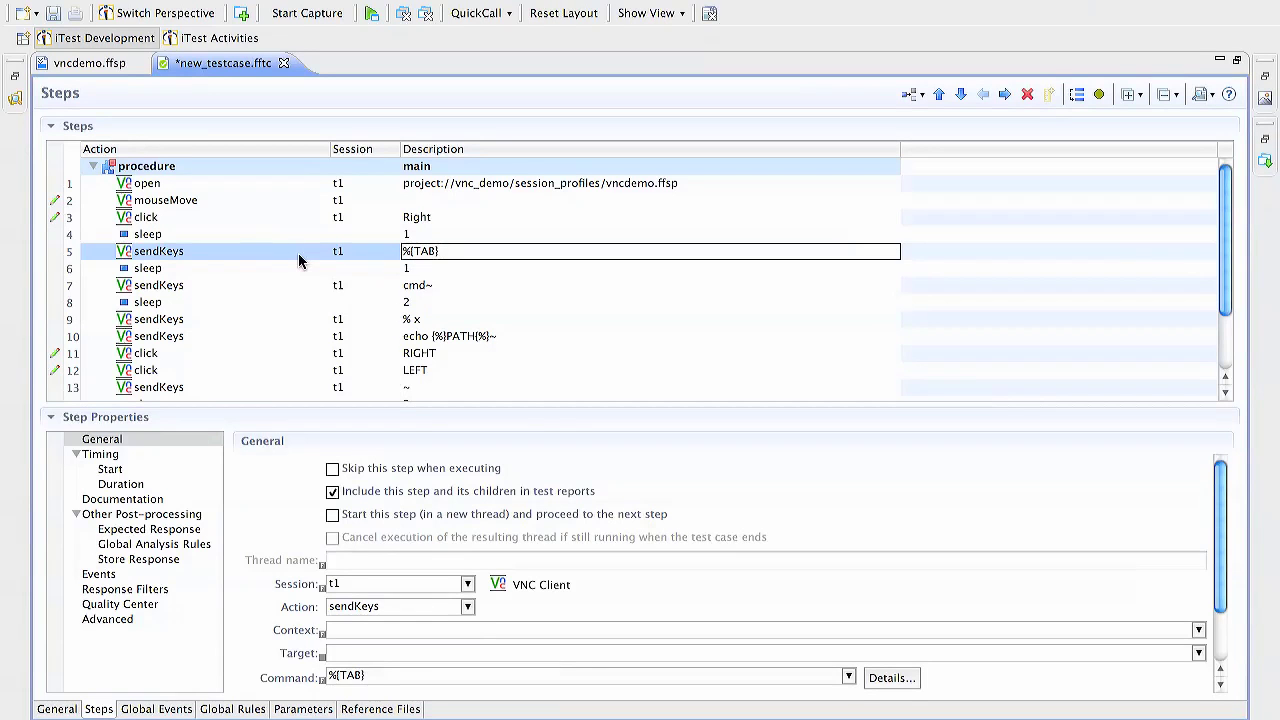
# - Inspect the sendKeys cmd~ step, hide getClipboard's analyze rule, and select getClipboard
pyautogui.click(101, 285)
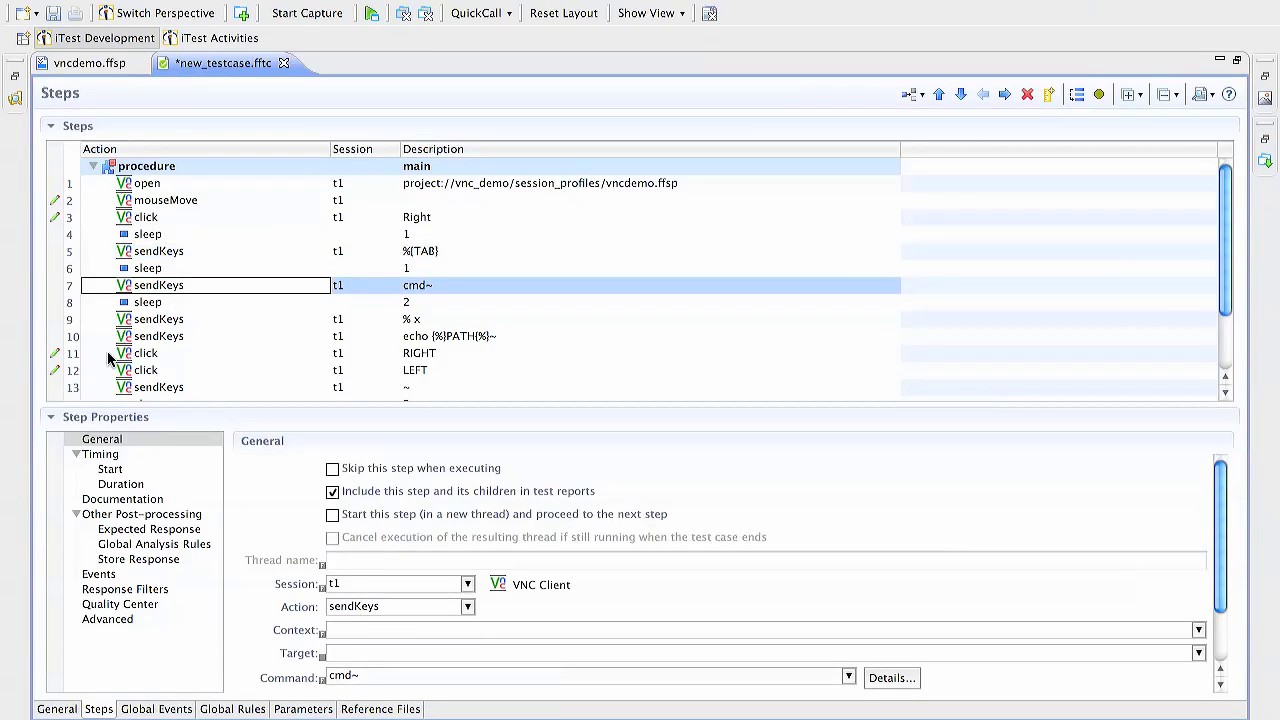
pyautogui.scroll(-3, 107, 351)
pyautogui.scroll(3, 107, 351)
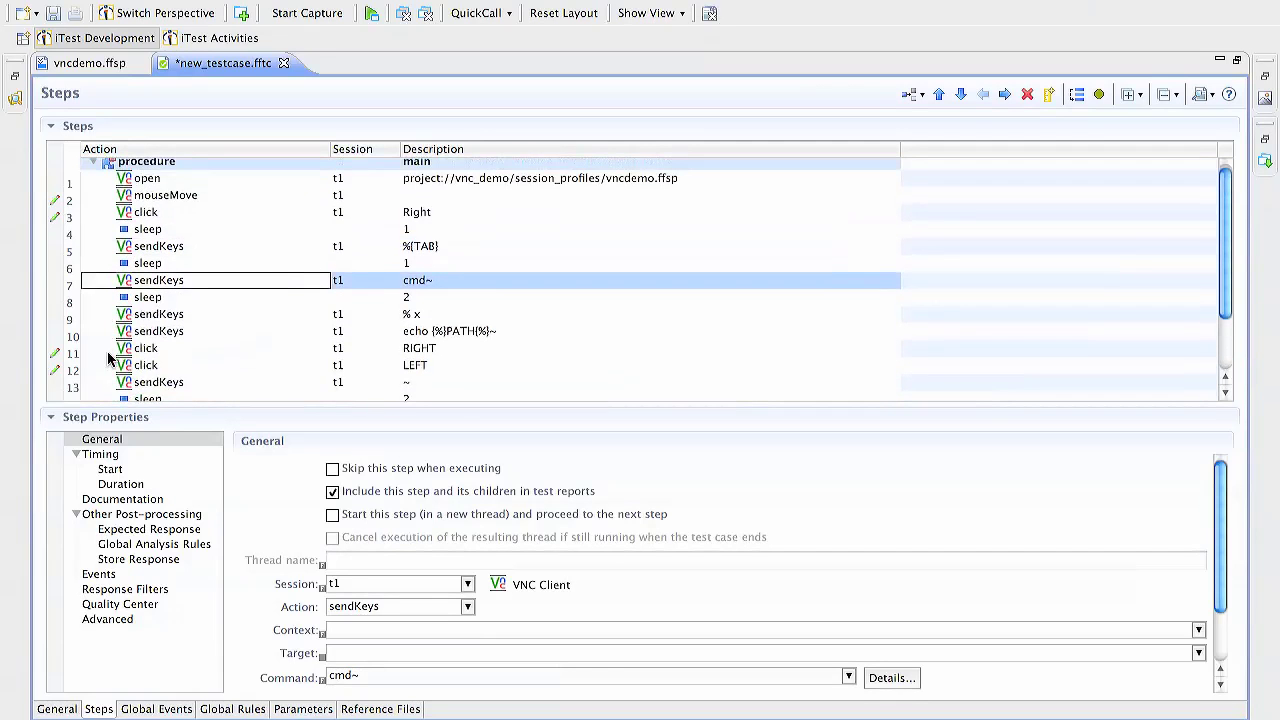
pyautogui.scroll(-2, 107, 351)
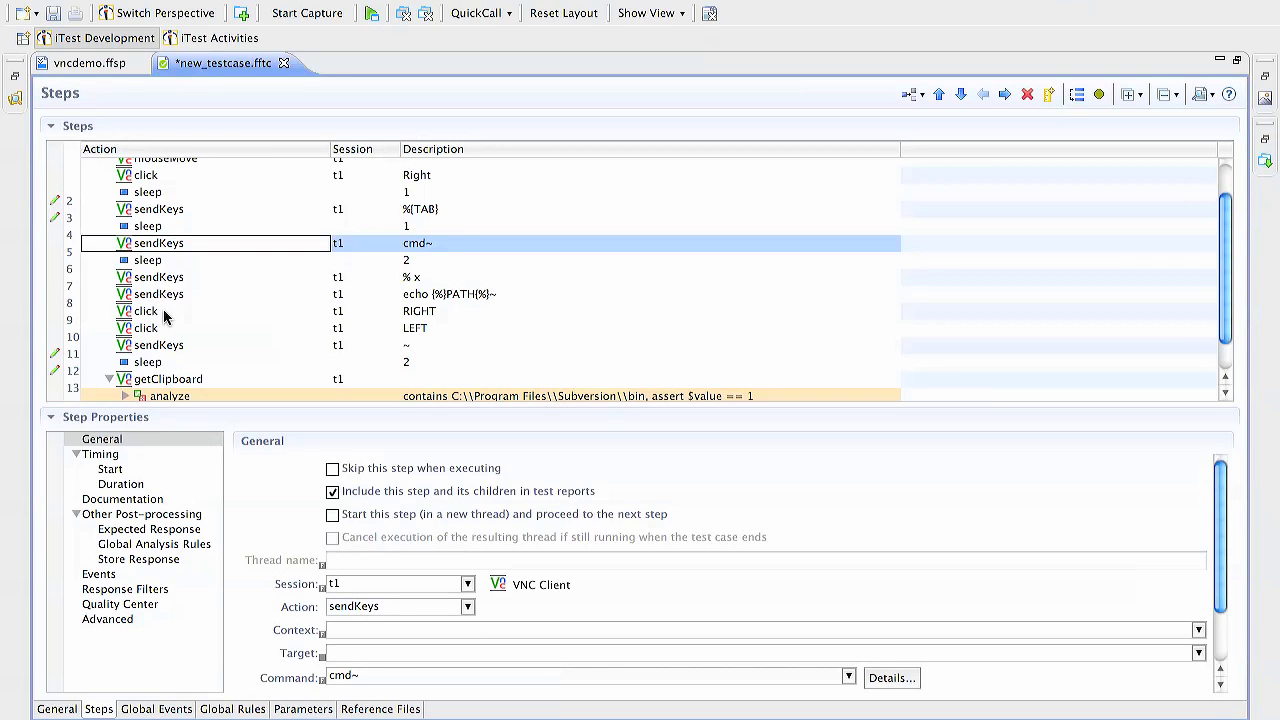
pyautogui.scroll(-2, 180, 316)
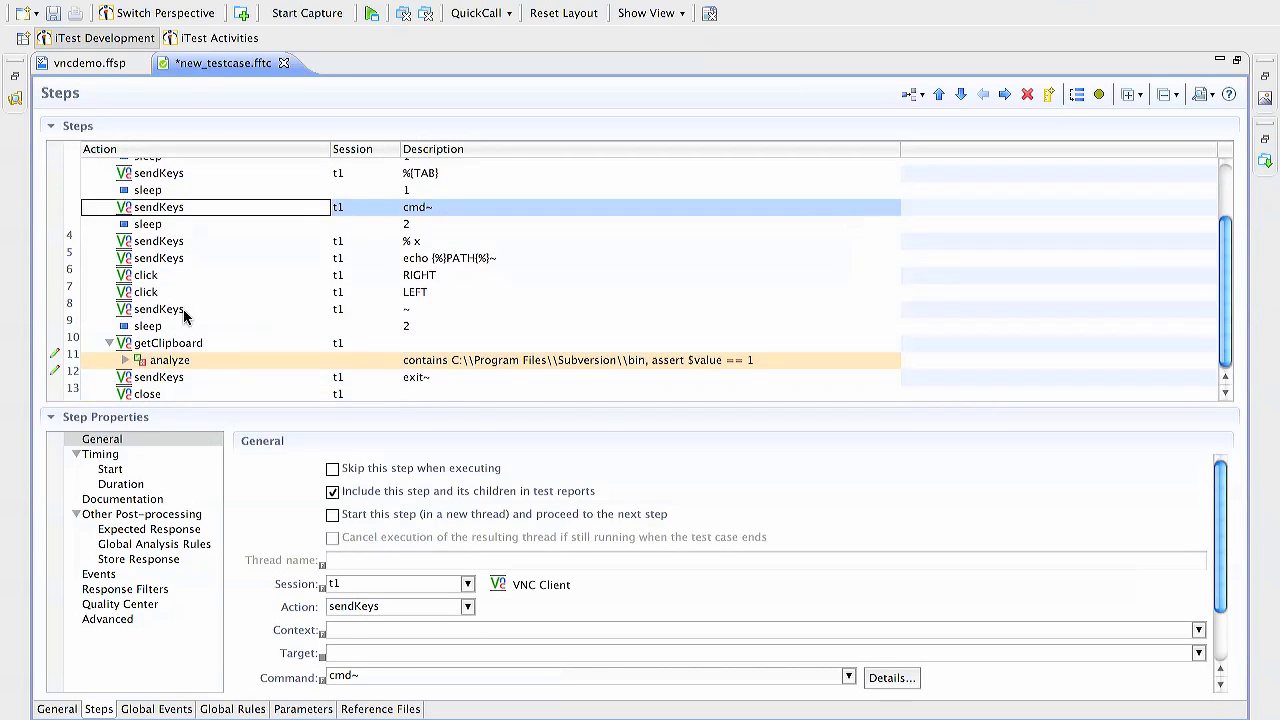
pyautogui.click(108, 343)
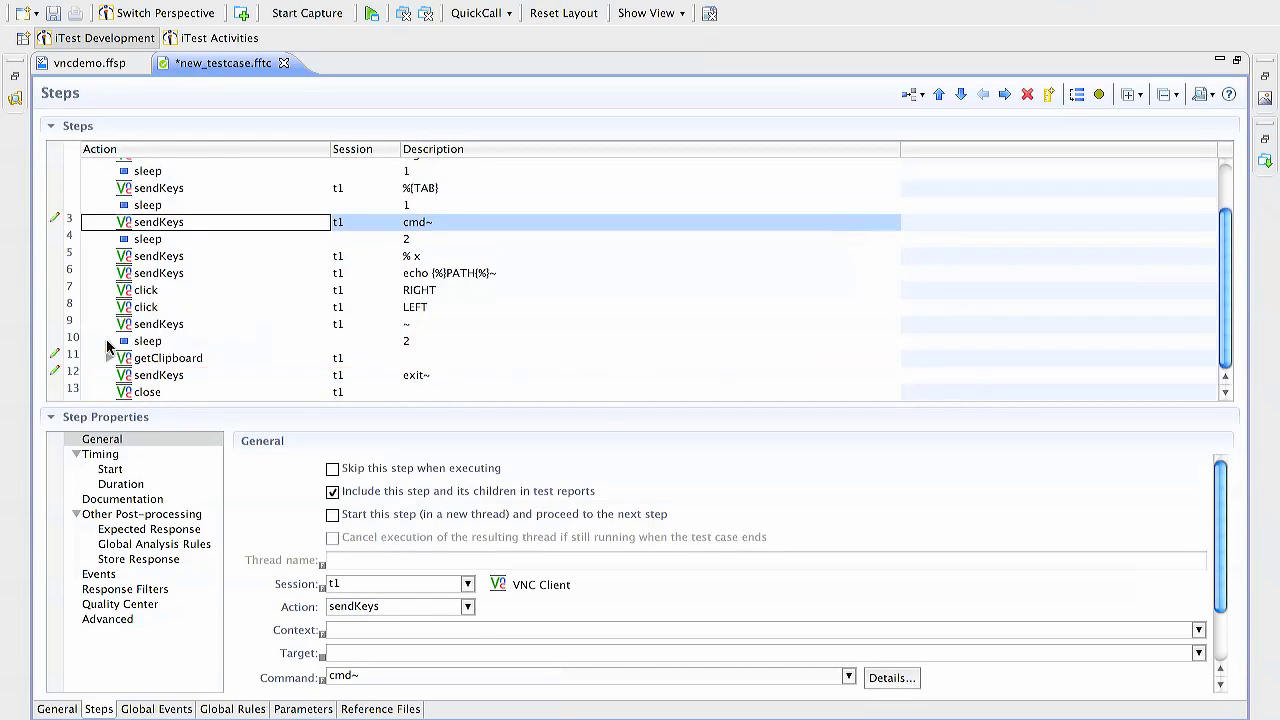
pyautogui.click(92, 356)
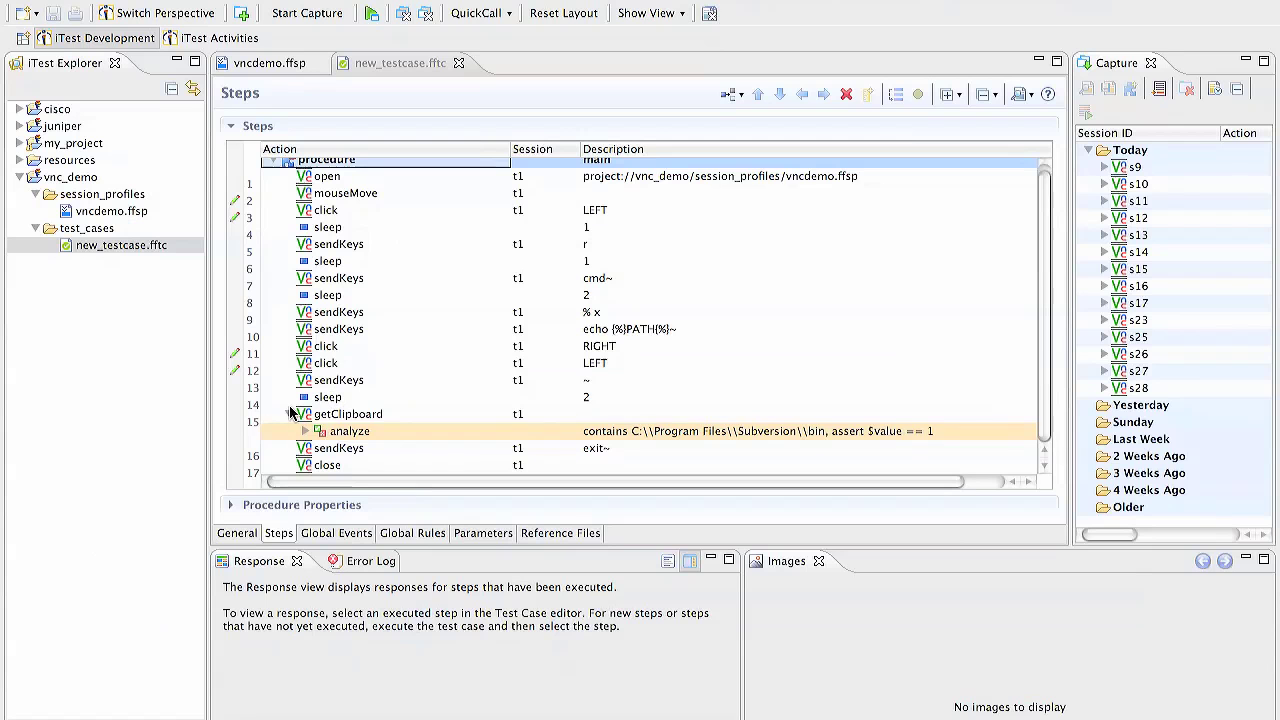
# - Insert a new step 13 after the click LEFT step, keeping its action as click
pyautogui.click(289, 413)
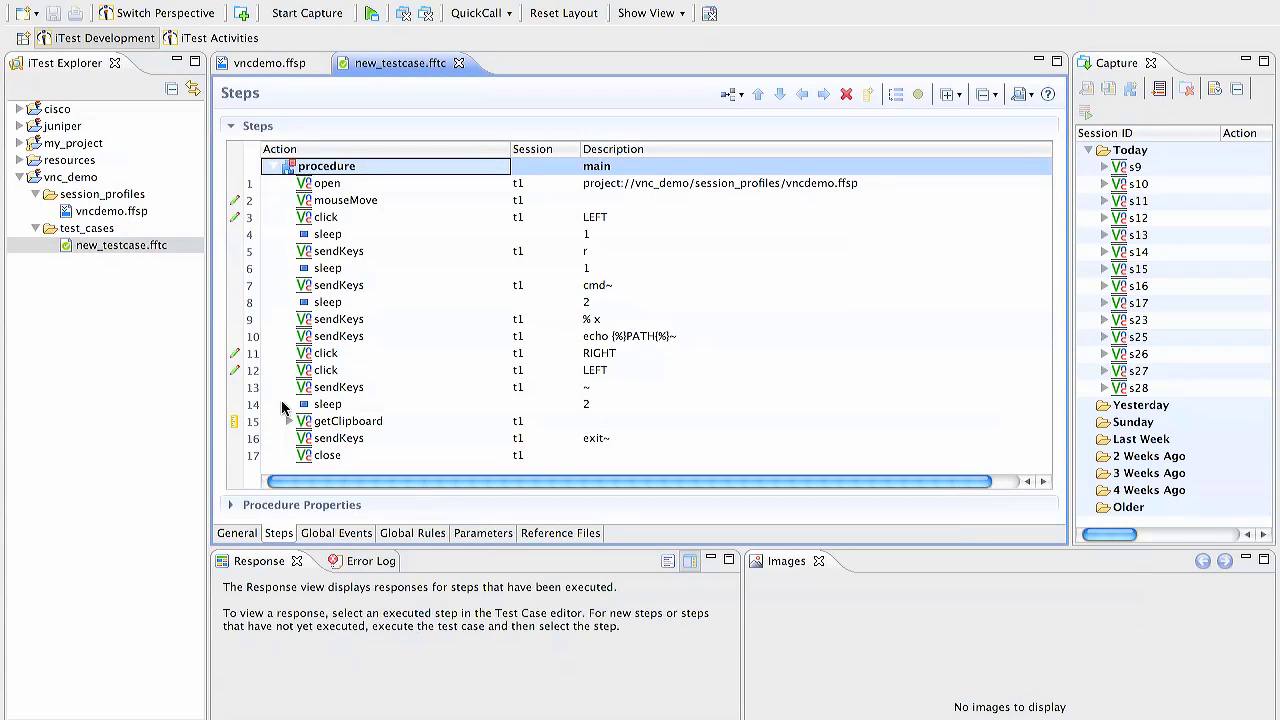
pyautogui.click(272, 369)
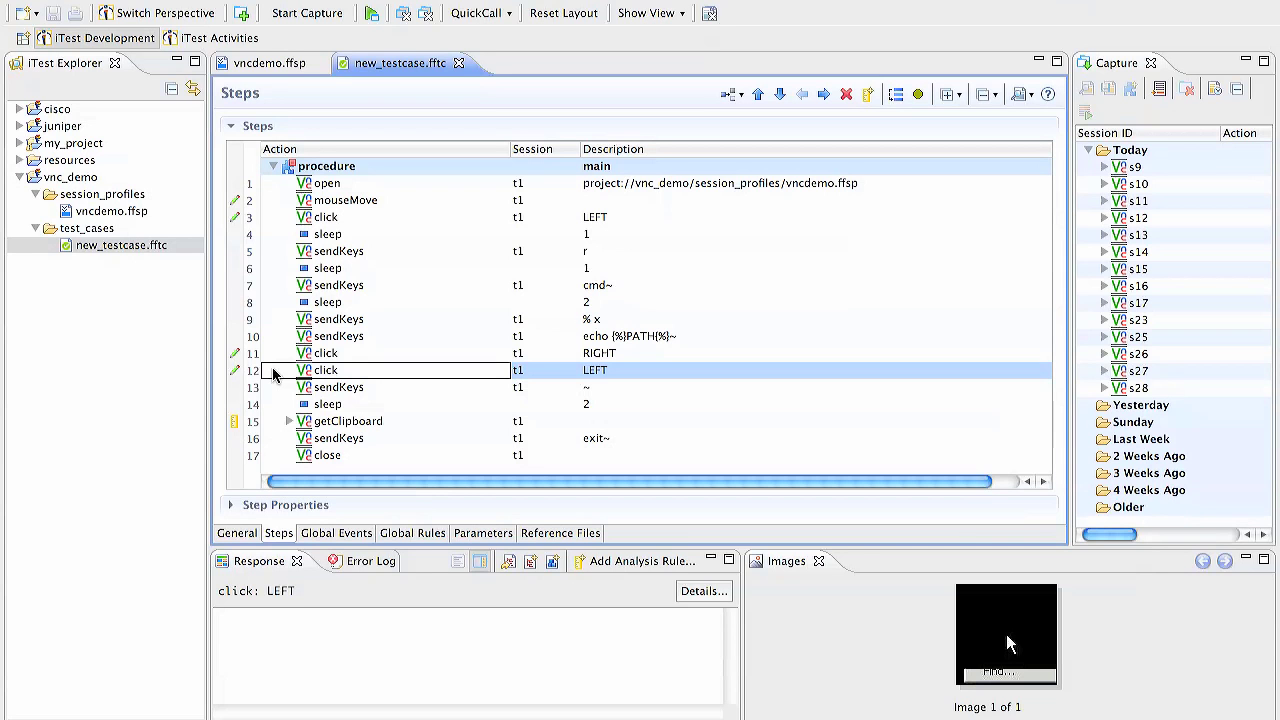
pyautogui.press('Return')
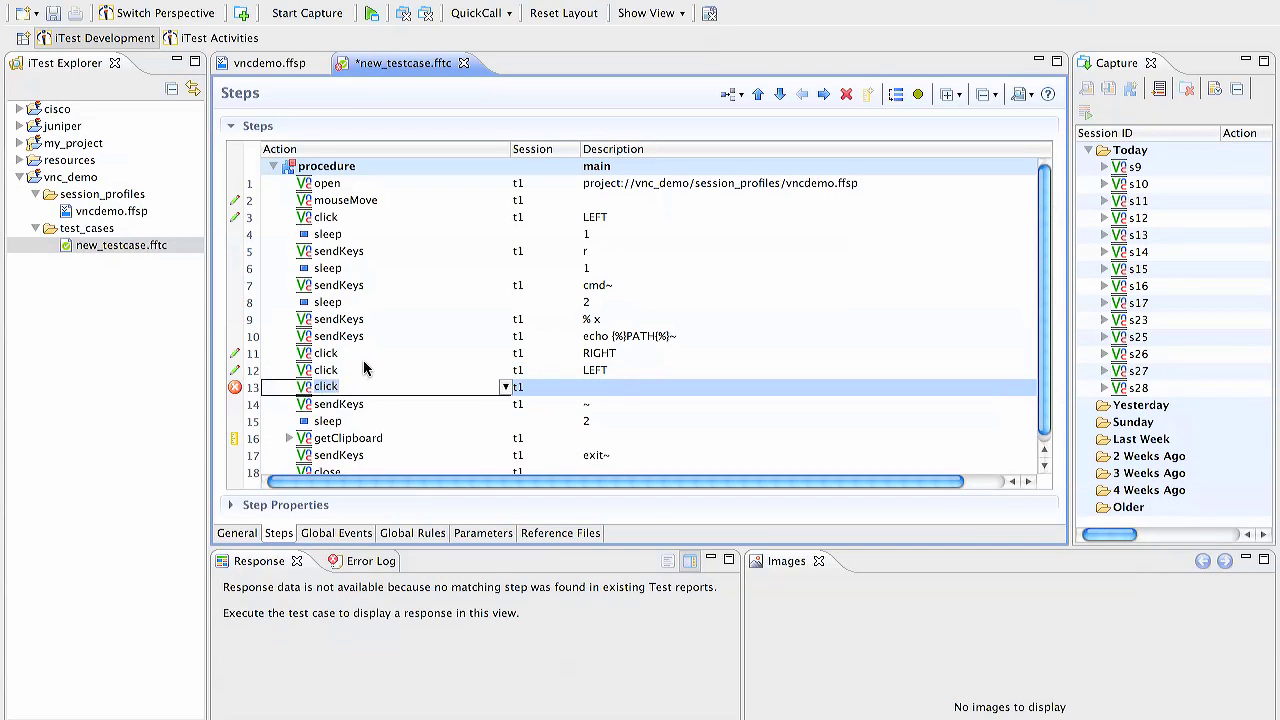
pyautogui.write('m')
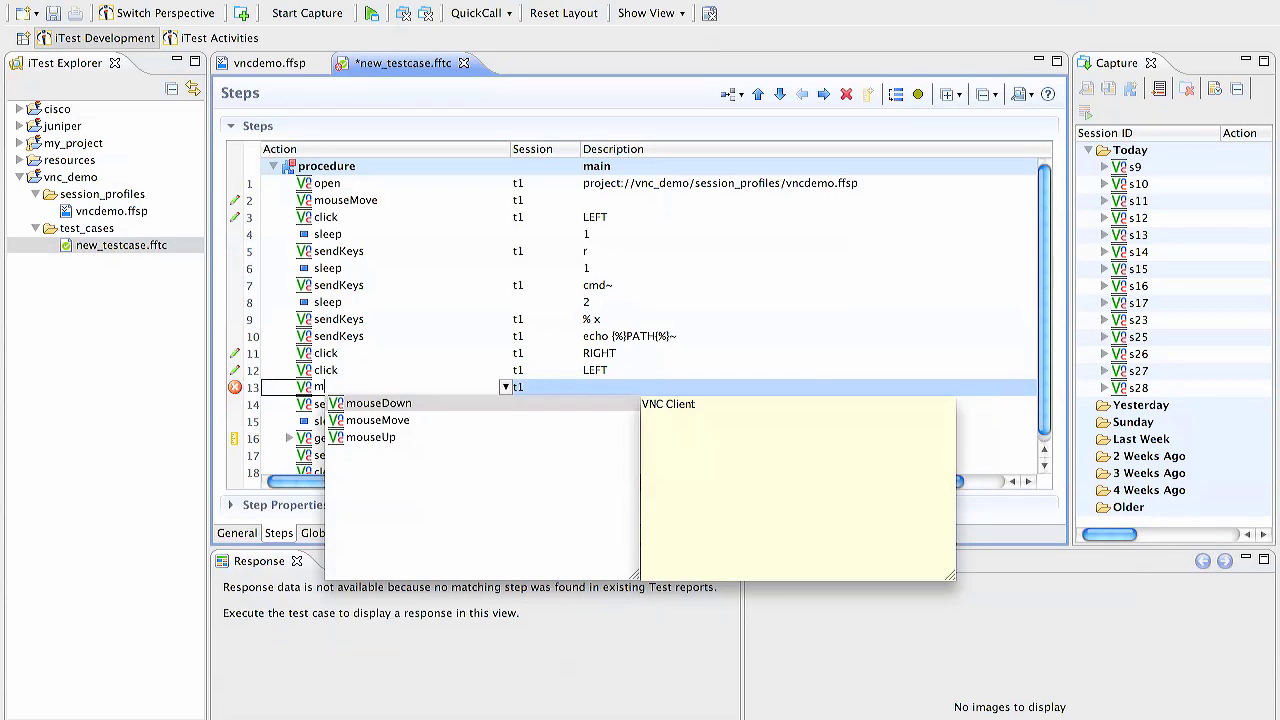
pyautogui.press('BackSpace')
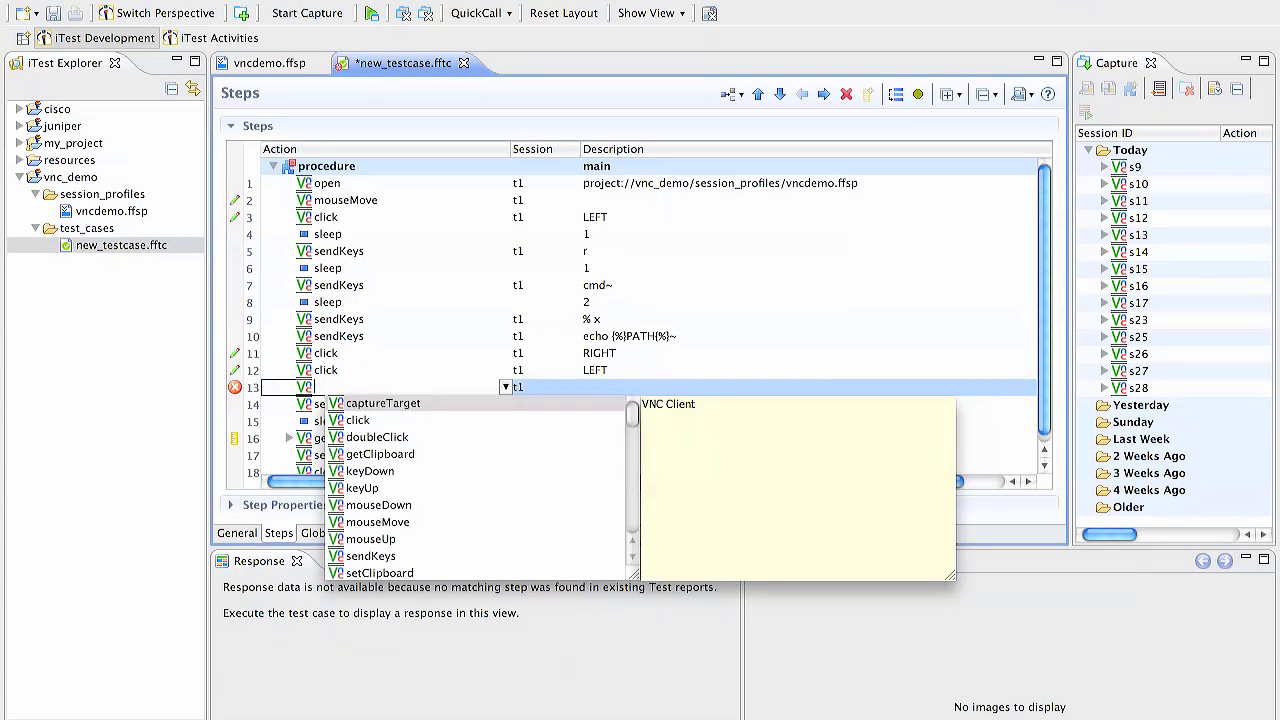
pyautogui.write('ke')
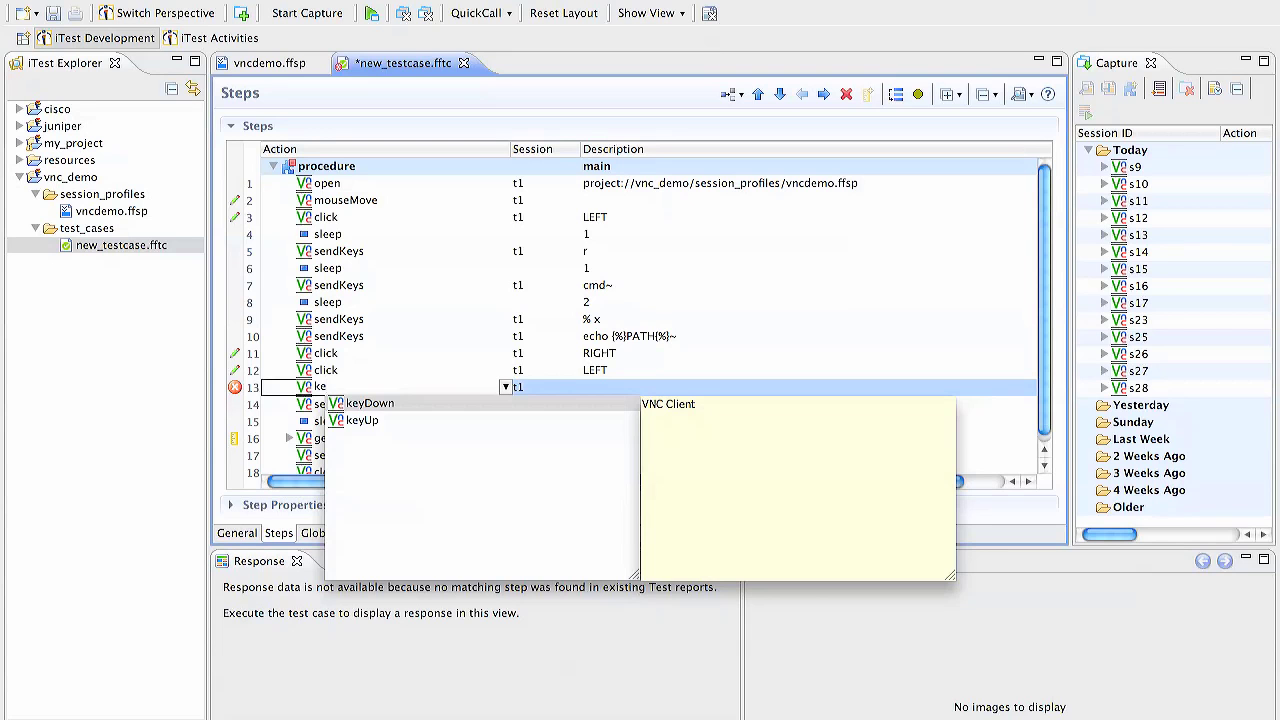
pyautogui.press('Escape')
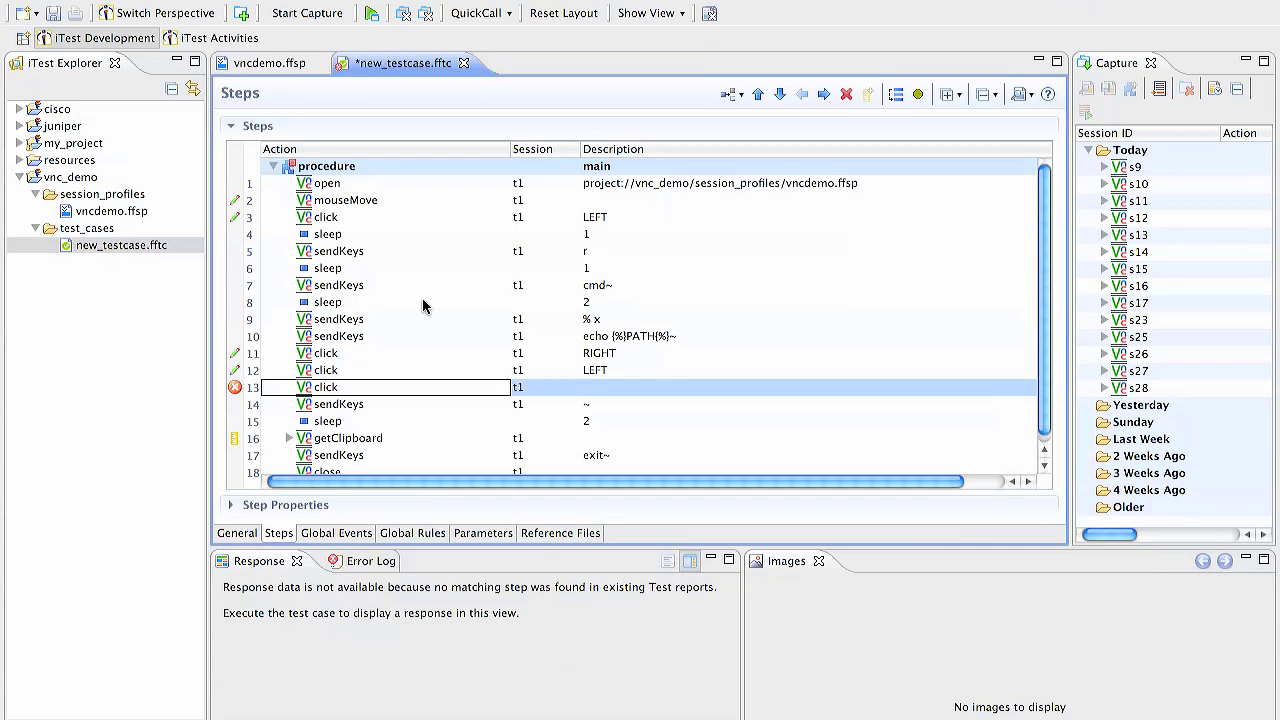
# - Change step 13's action to setClipboard with description $testVAriableFoo
pyautogui.click(515, 387)
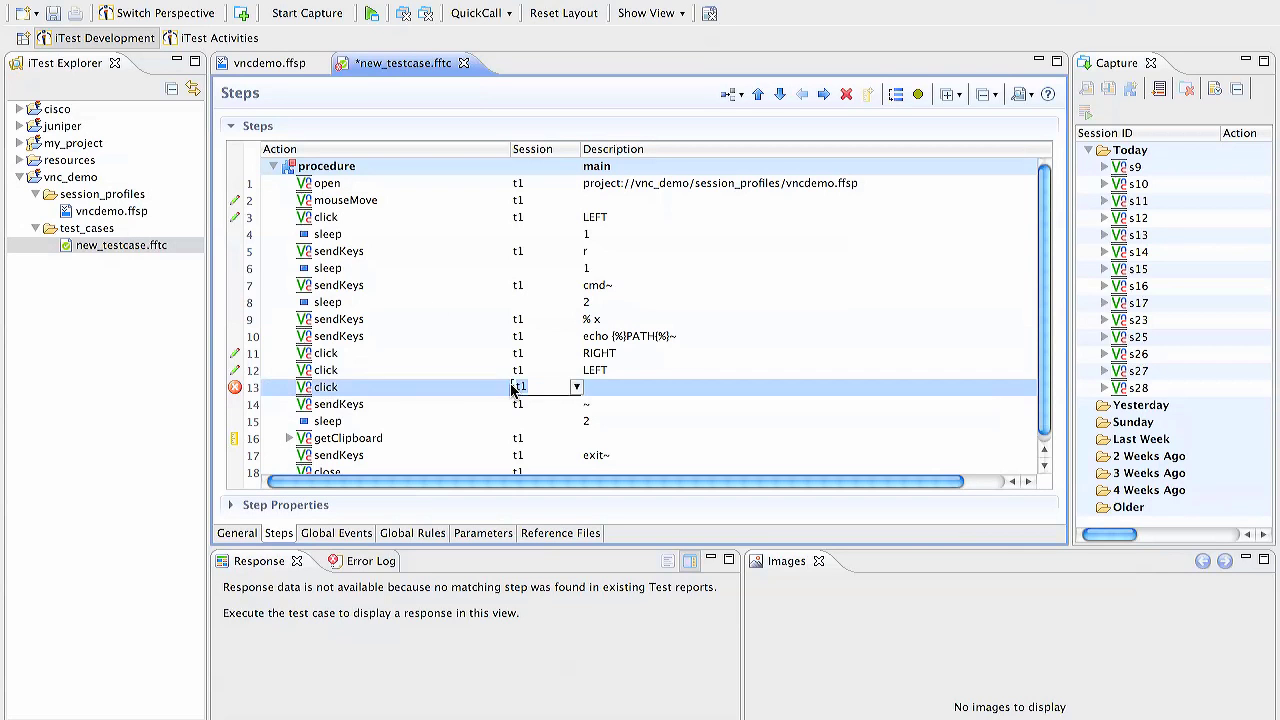
pyautogui.click(509, 389)
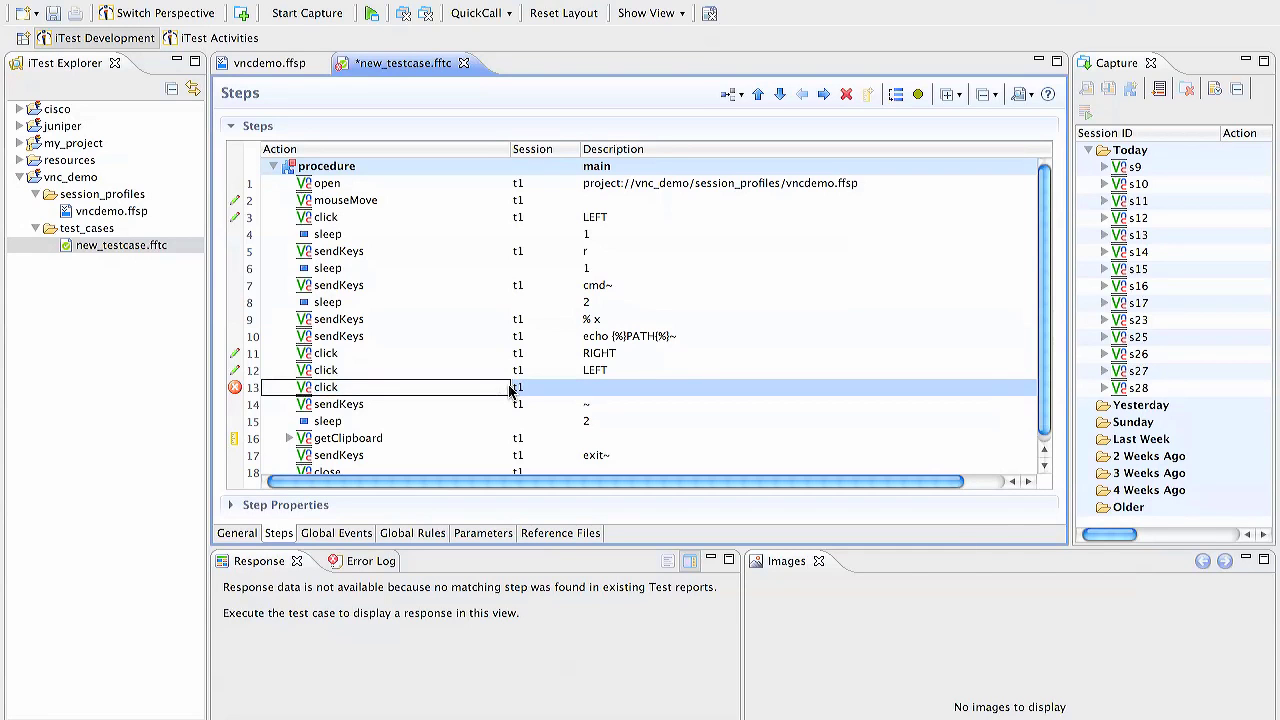
pyautogui.click(488, 390)
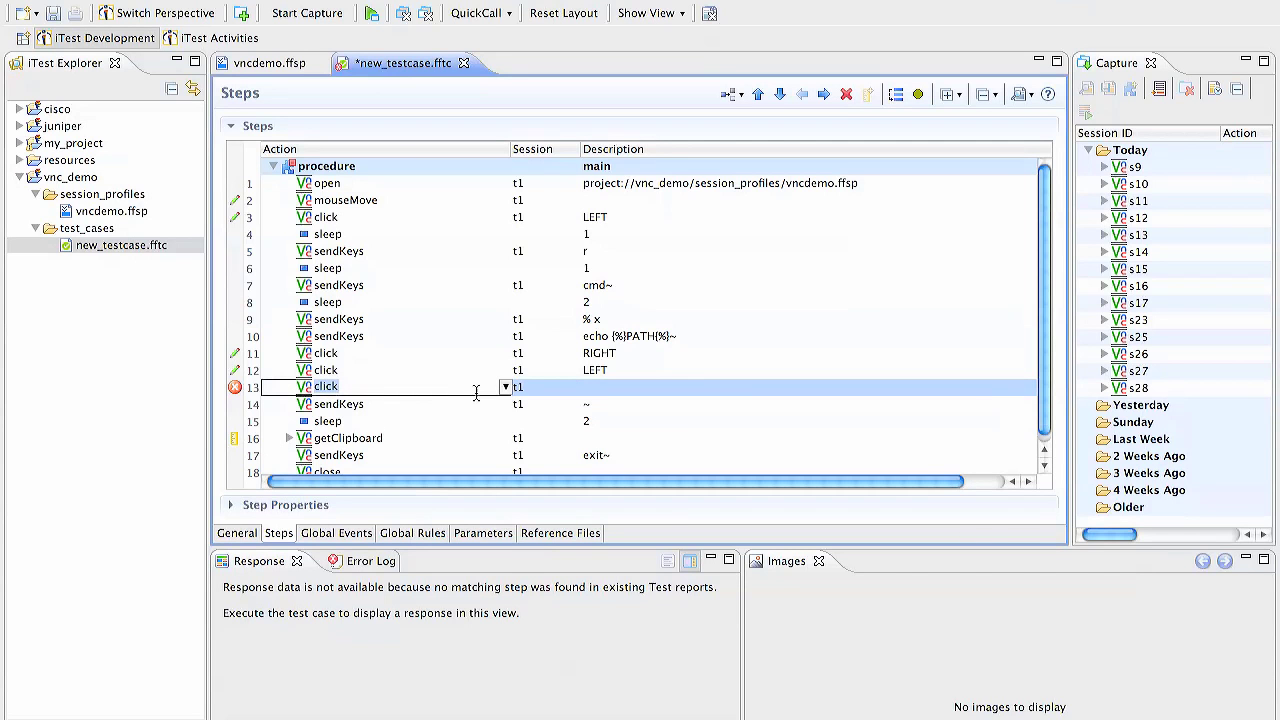
pyautogui.click(505, 387)
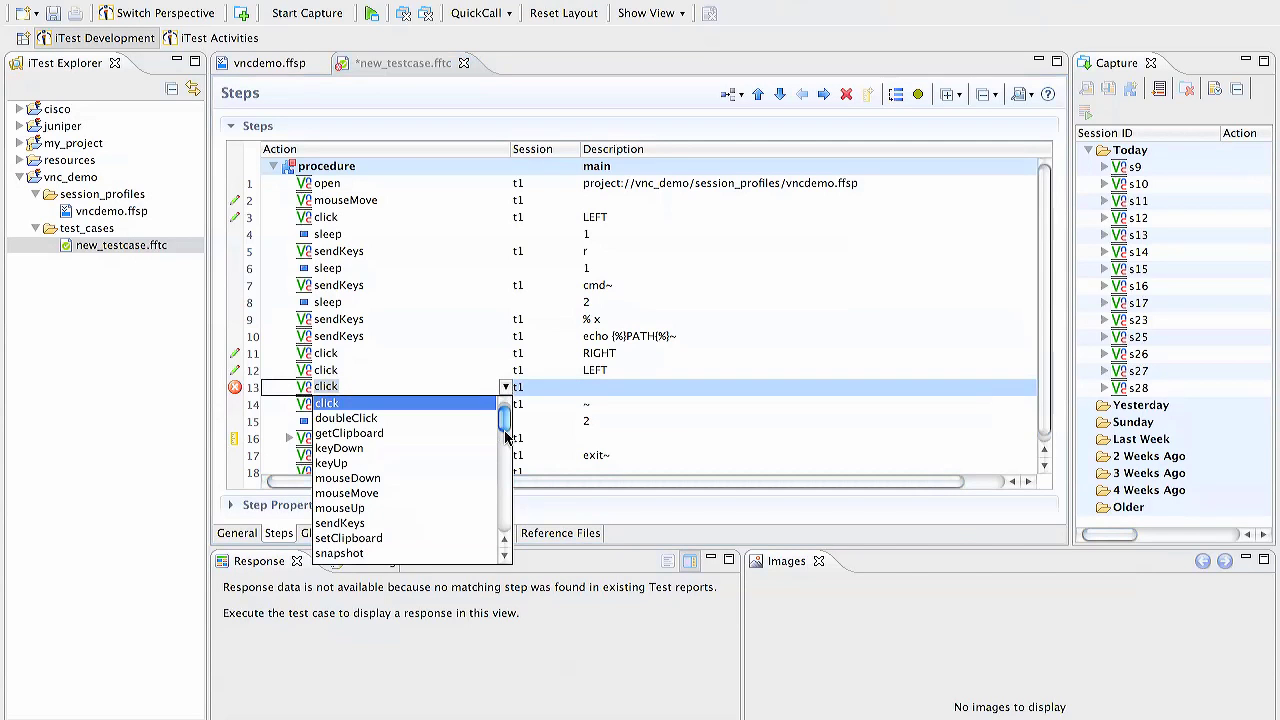
pyautogui.scroll(-2, 505, 430)
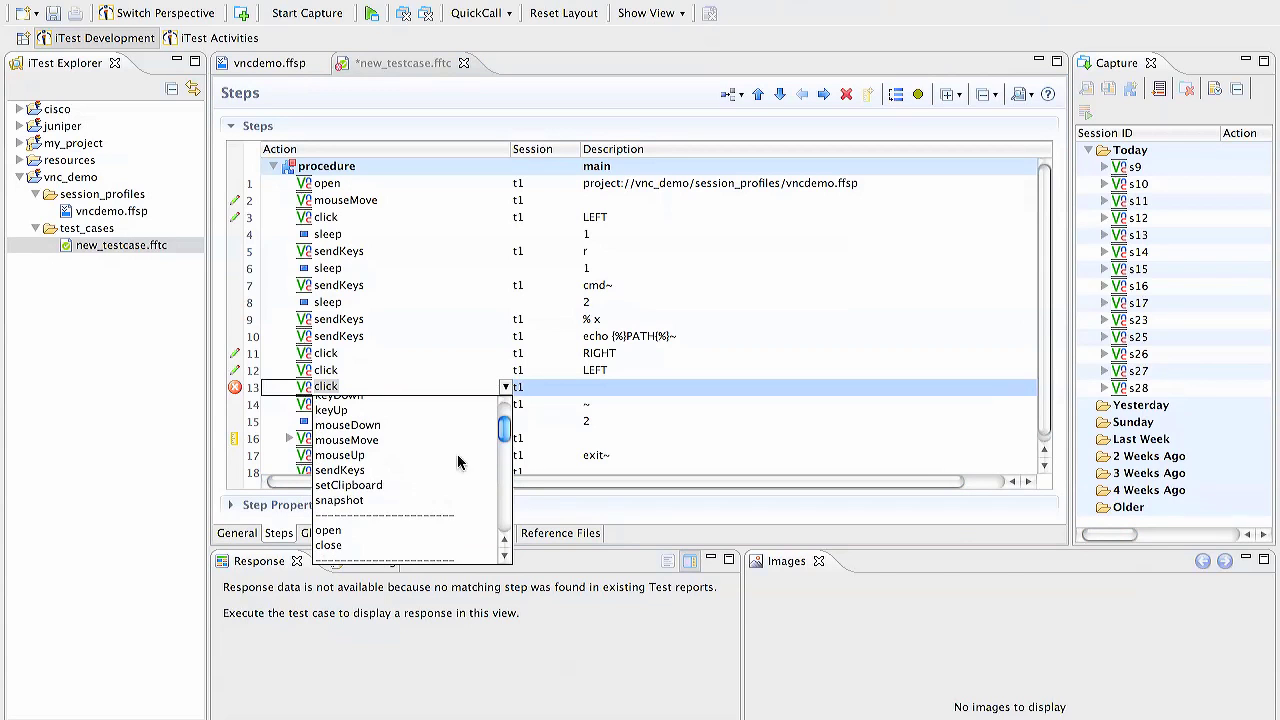
pyautogui.click(362, 485)
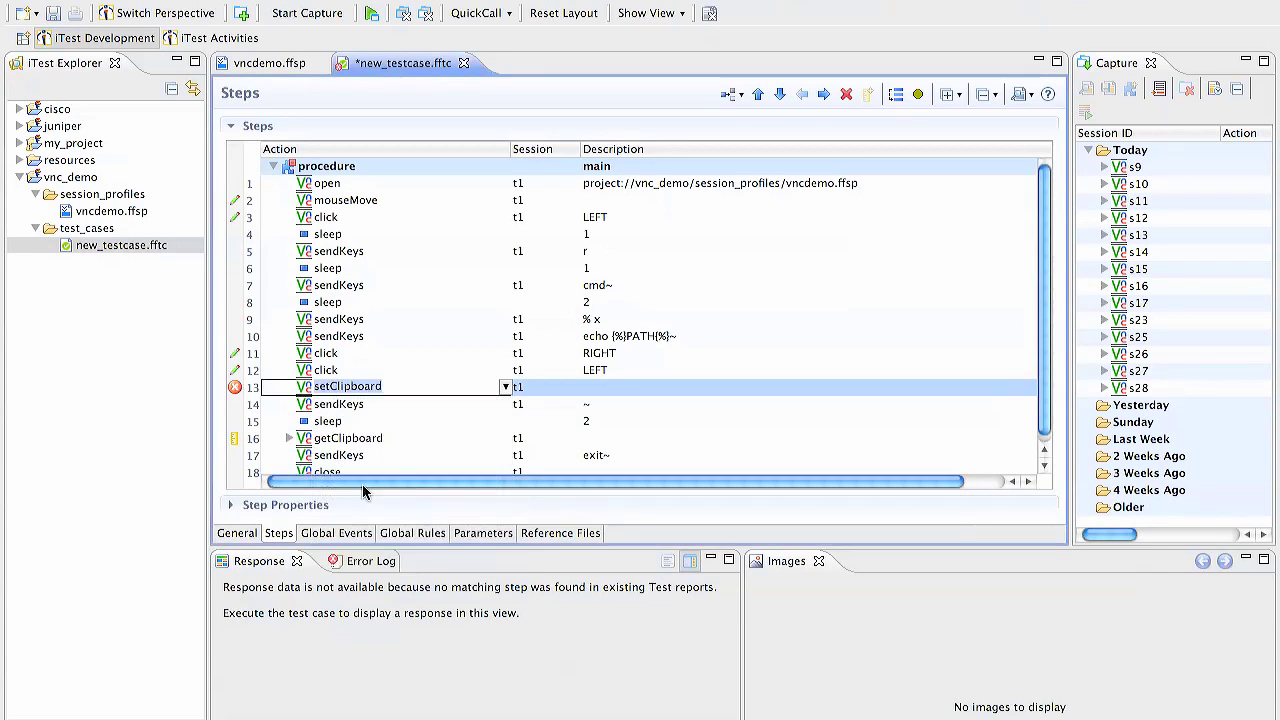
pyautogui.click(627, 388)
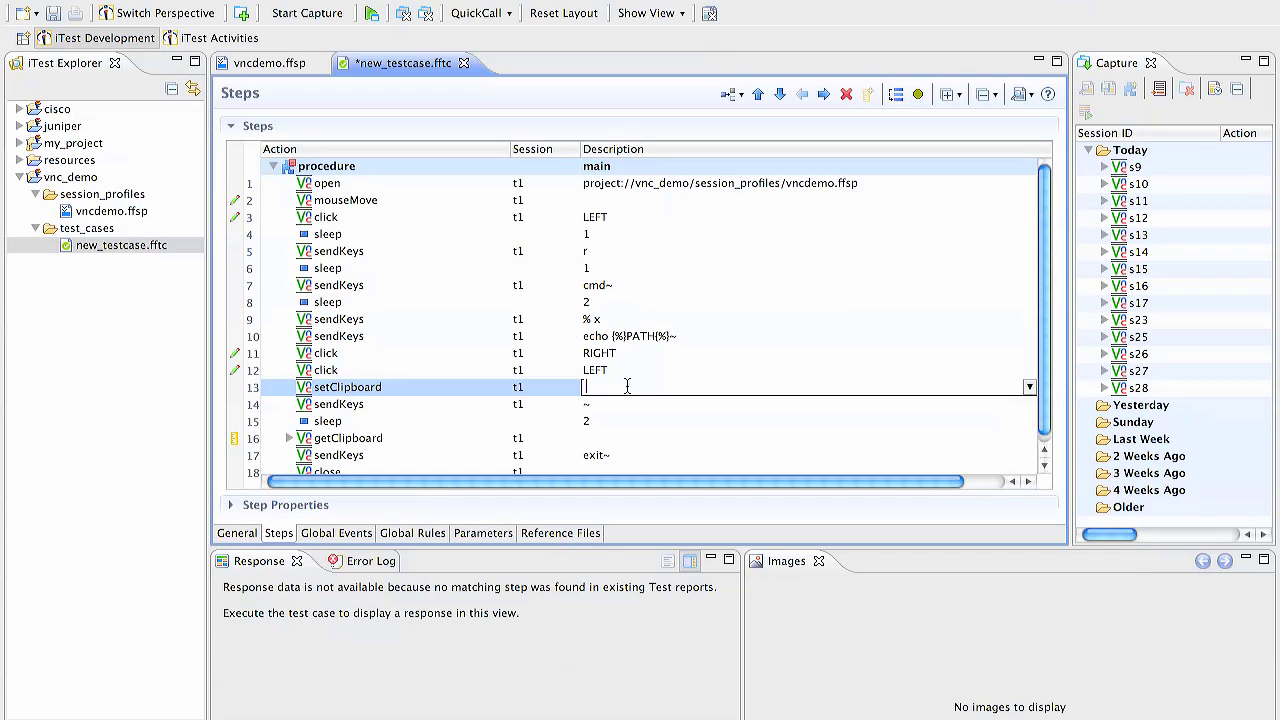
pyautogui.write('$i')
pyautogui.write('test')
pyautogui.write('VAriable')
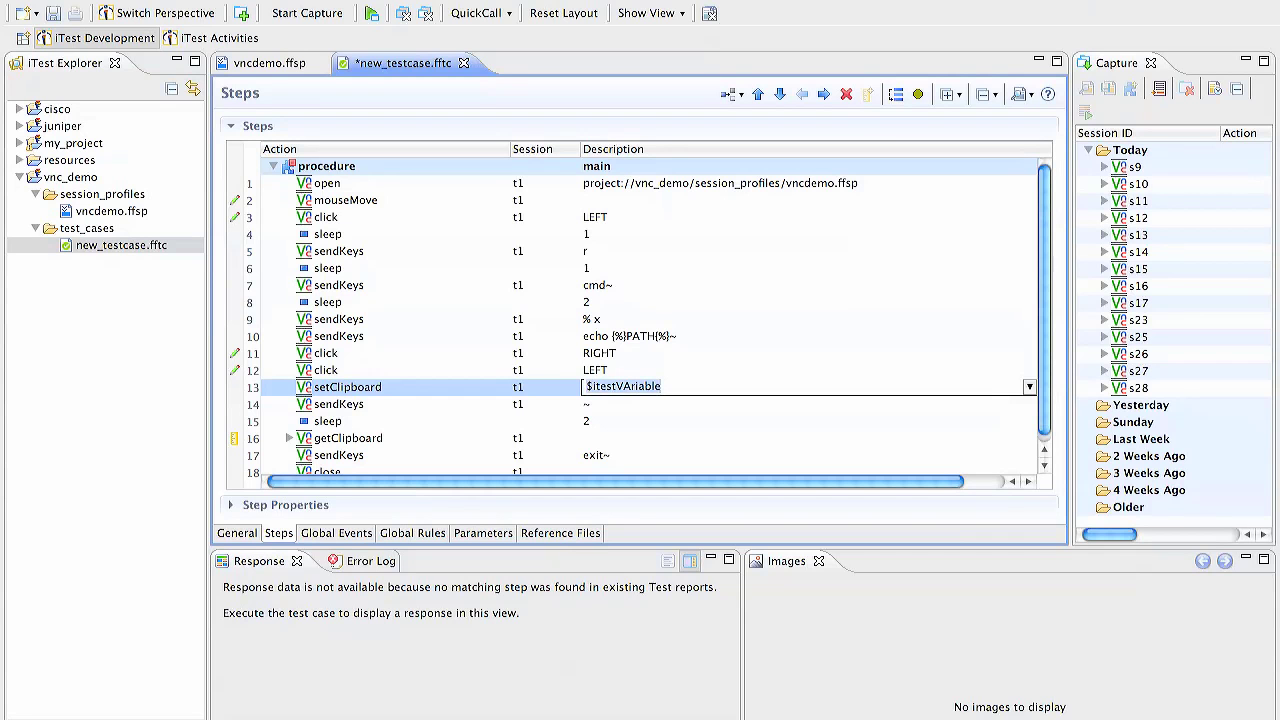
pyautogui.write('Foo')
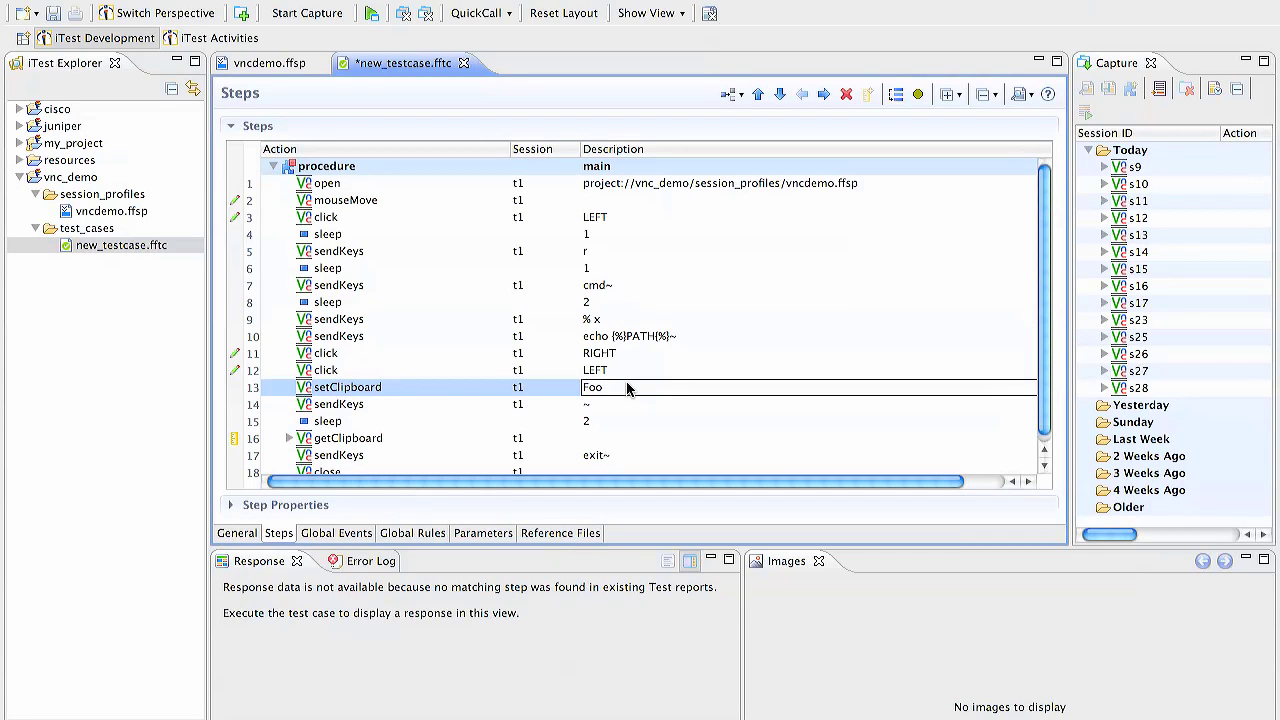
# - Add step 14 as a sendKeys action sending ^V
pyautogui.press('Return')
pyautogui.click(394, 406)
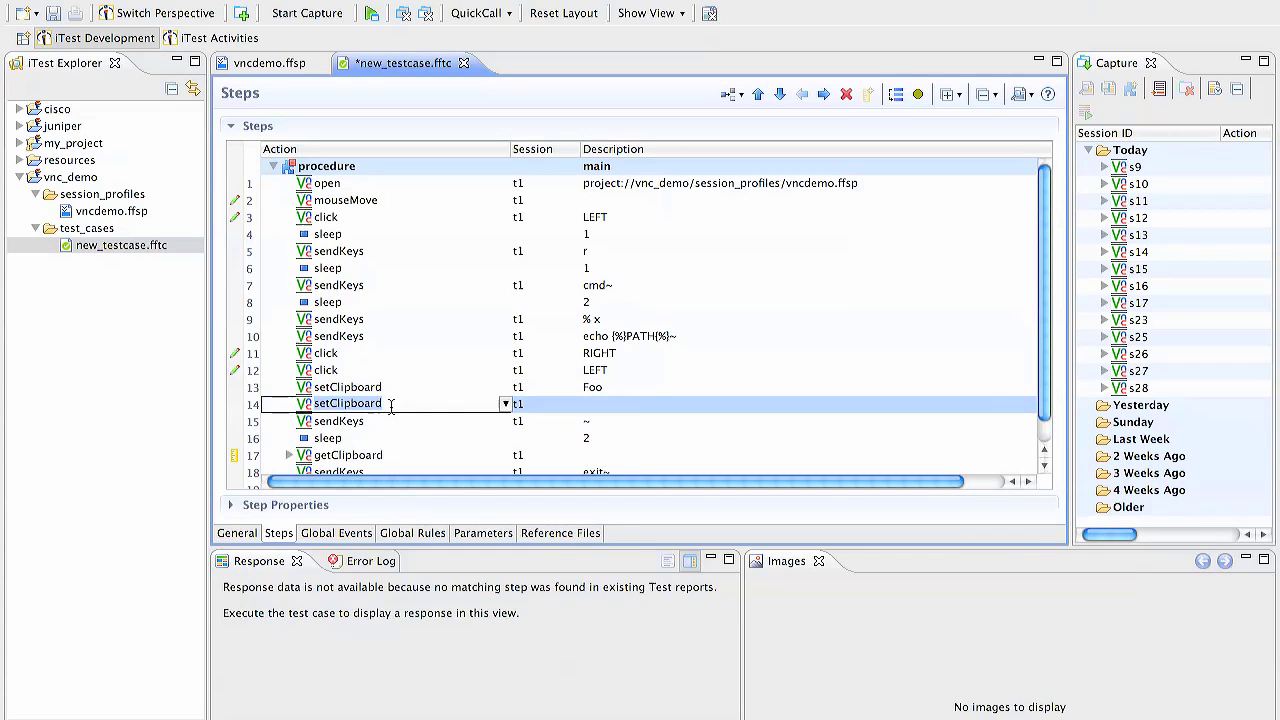
pyautogui.write('se')
pyautogui.press('Return')
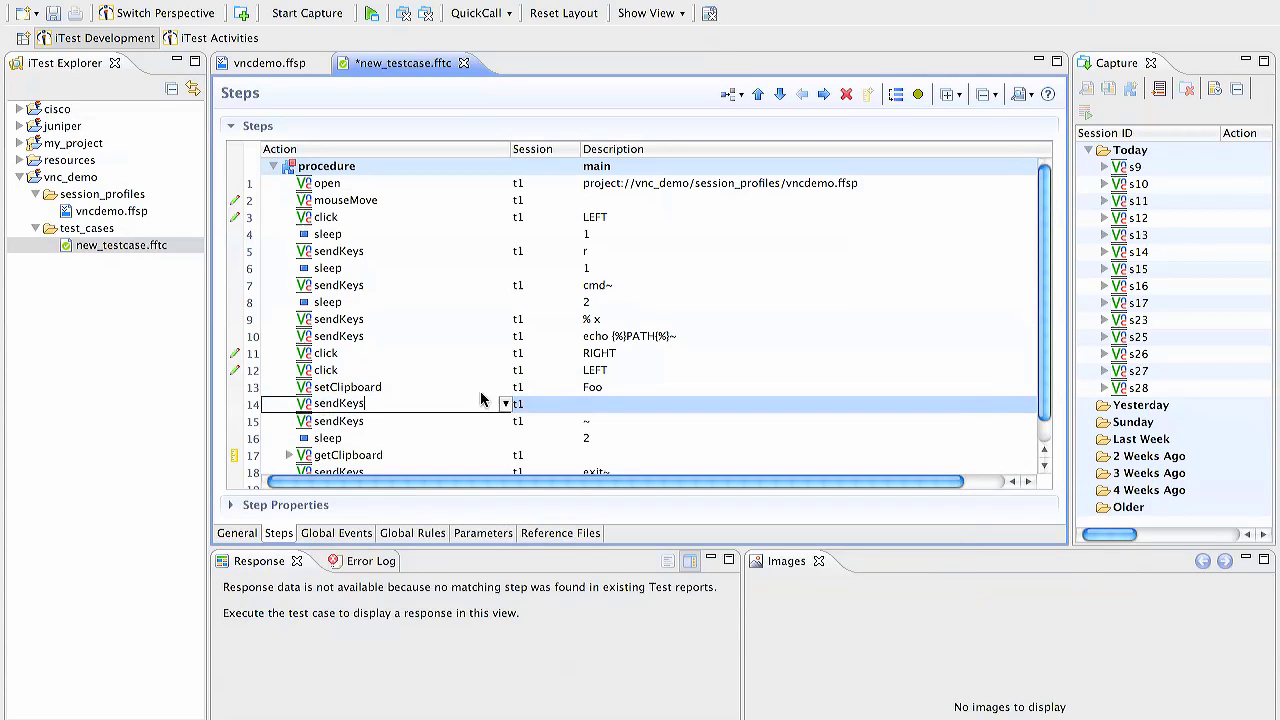
pyautogui.write('^')
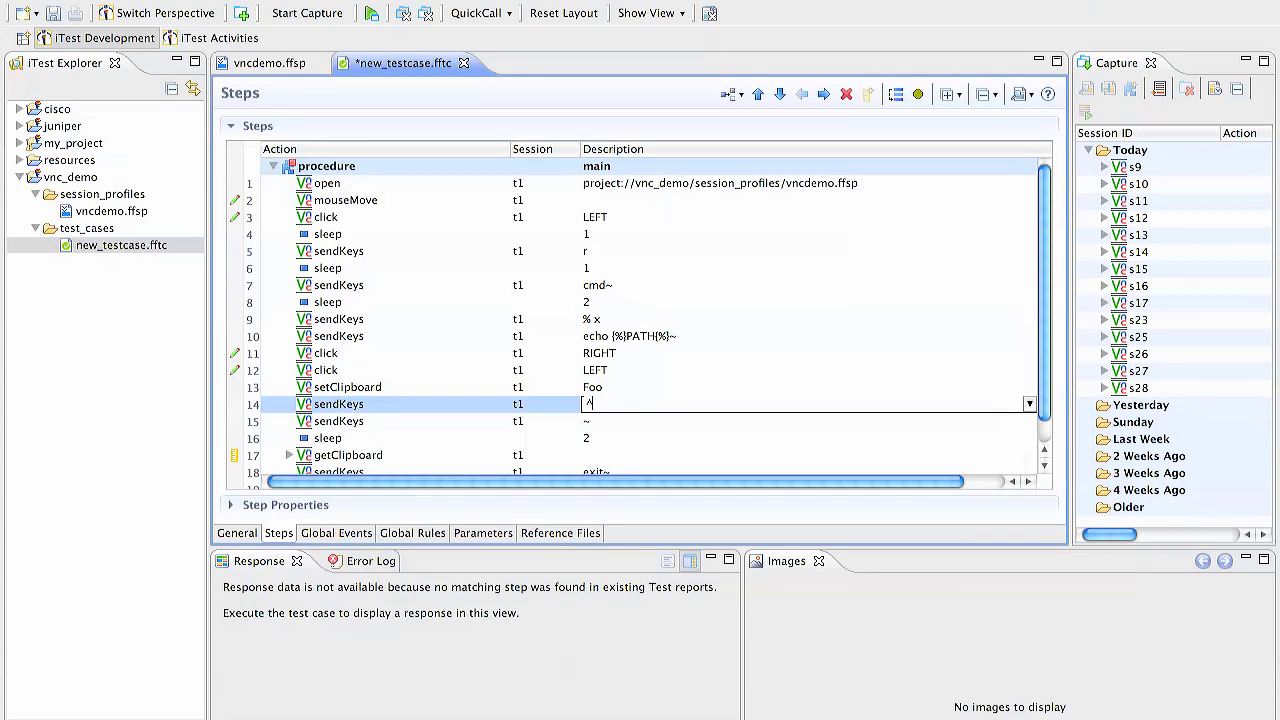
pyautogui.write('V')
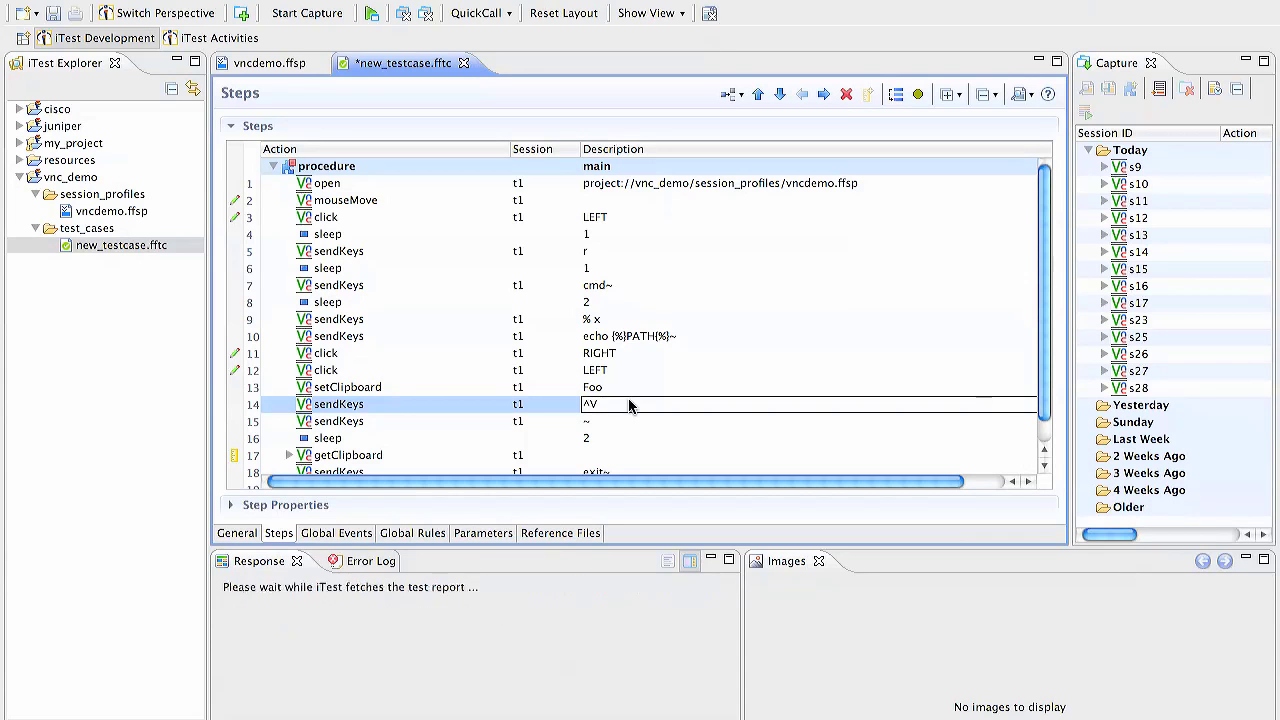